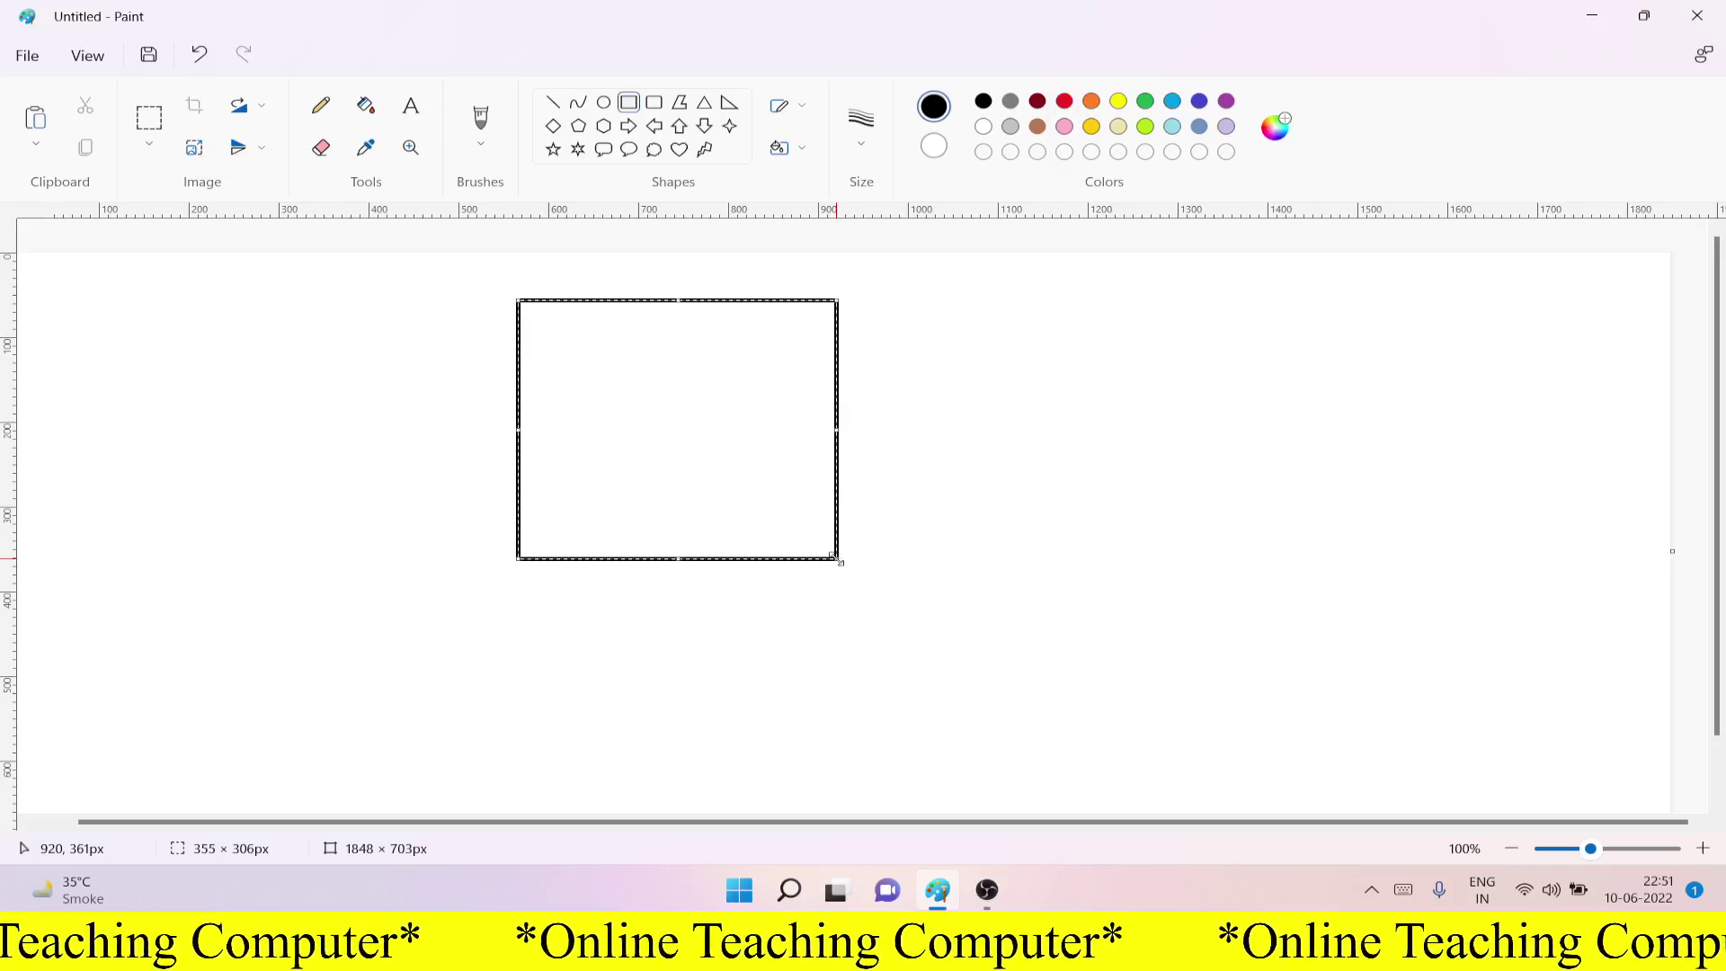
Step: Draw both diagonals of the rectangle with straight black lines running from corner to opposite corner
{"action": "scroll", "coordinate": [951, 628], "scroll_direction": "up", "scroll_amount": 1}
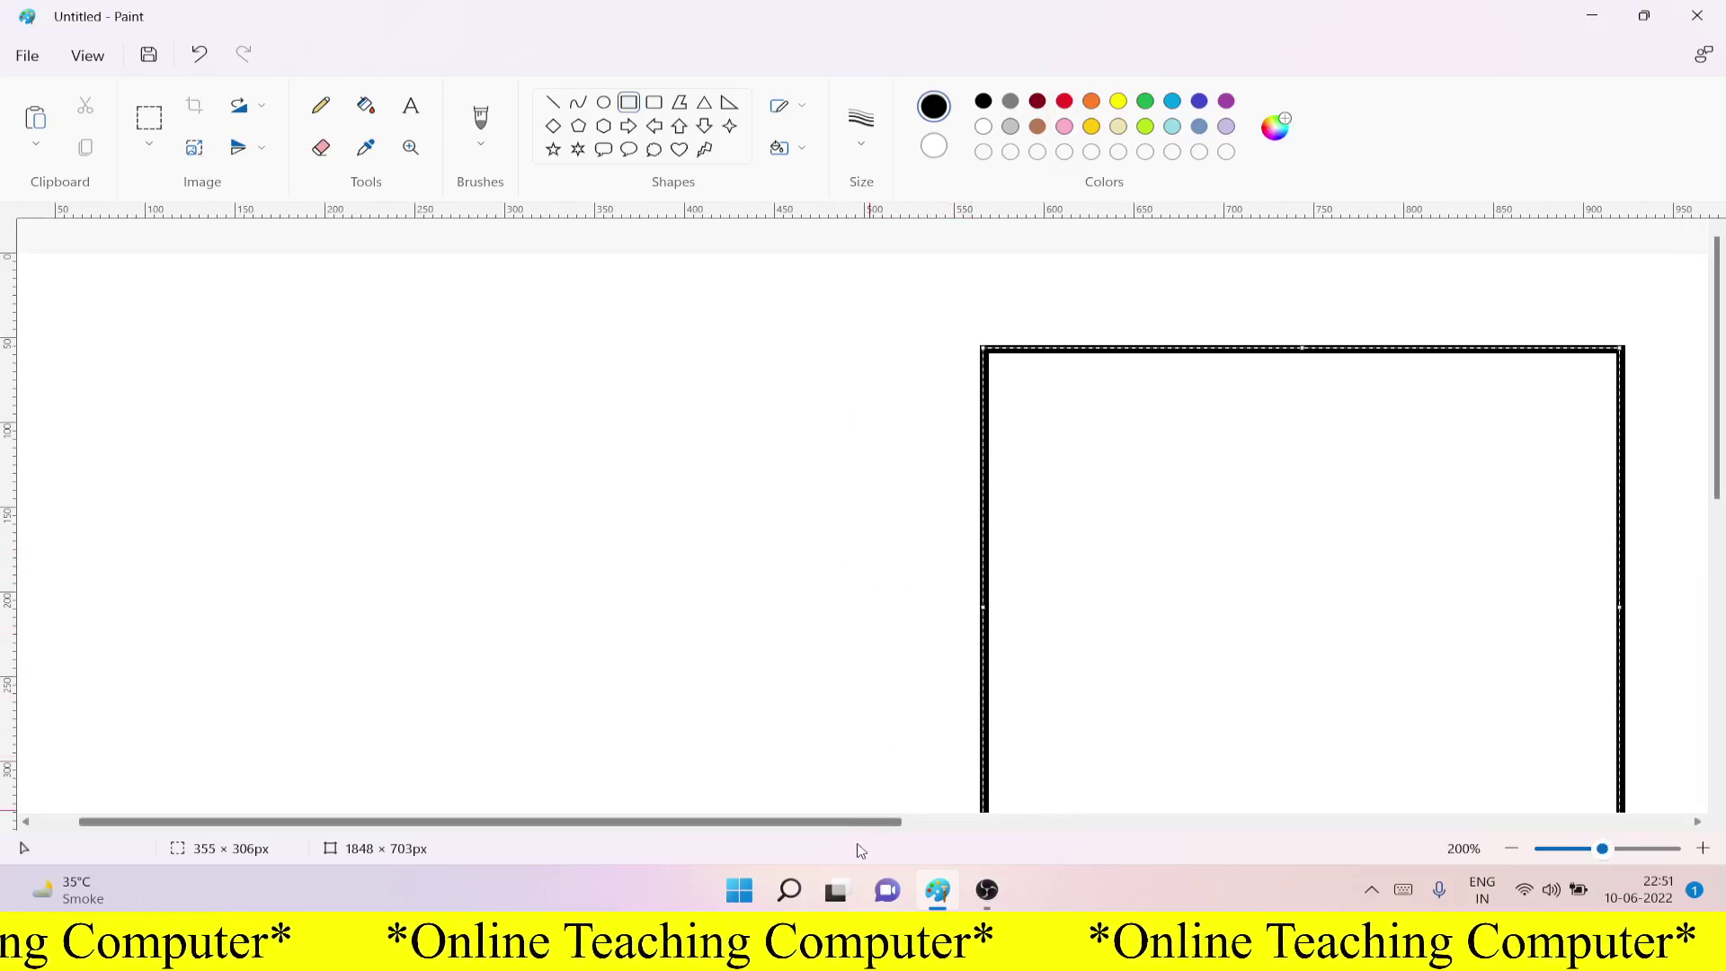
{"action": "left_click_drag", "start_coordinate": [845, 827], "coordinate": [1055, 836]}
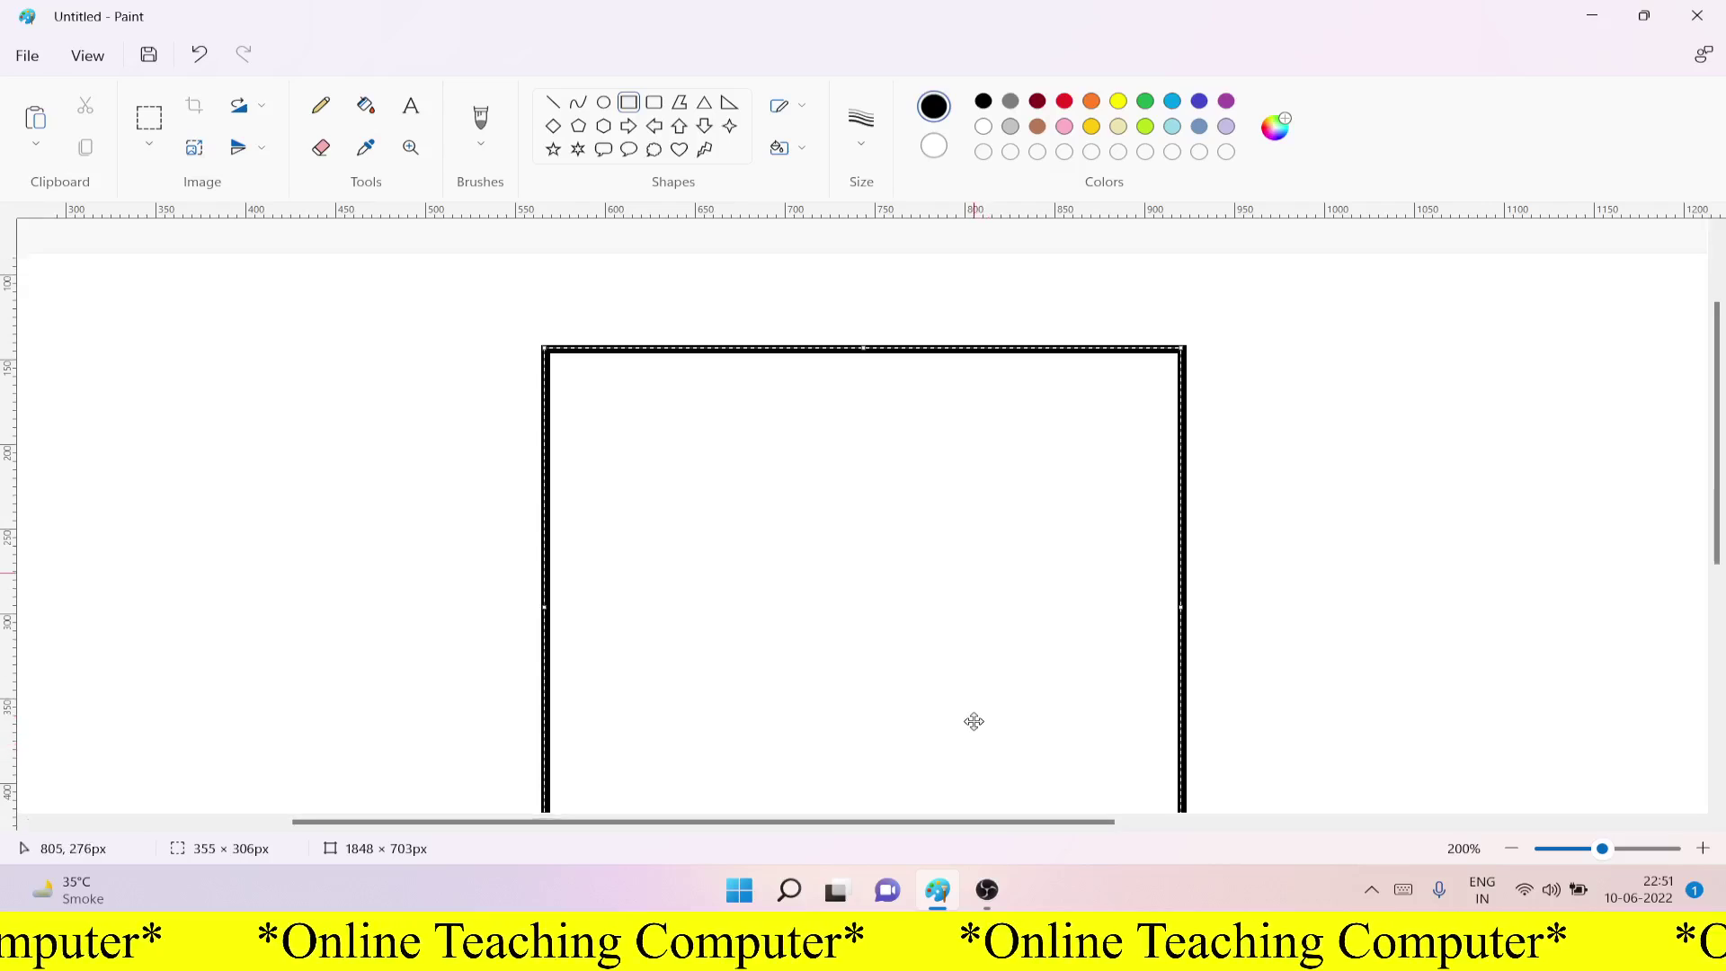
{"action": "scroll", "coordinate": [971, 720], "scroll_direction": "down", "scroll_amount": 2}
{"action": "left_click", "coordinate": [411, 147]}
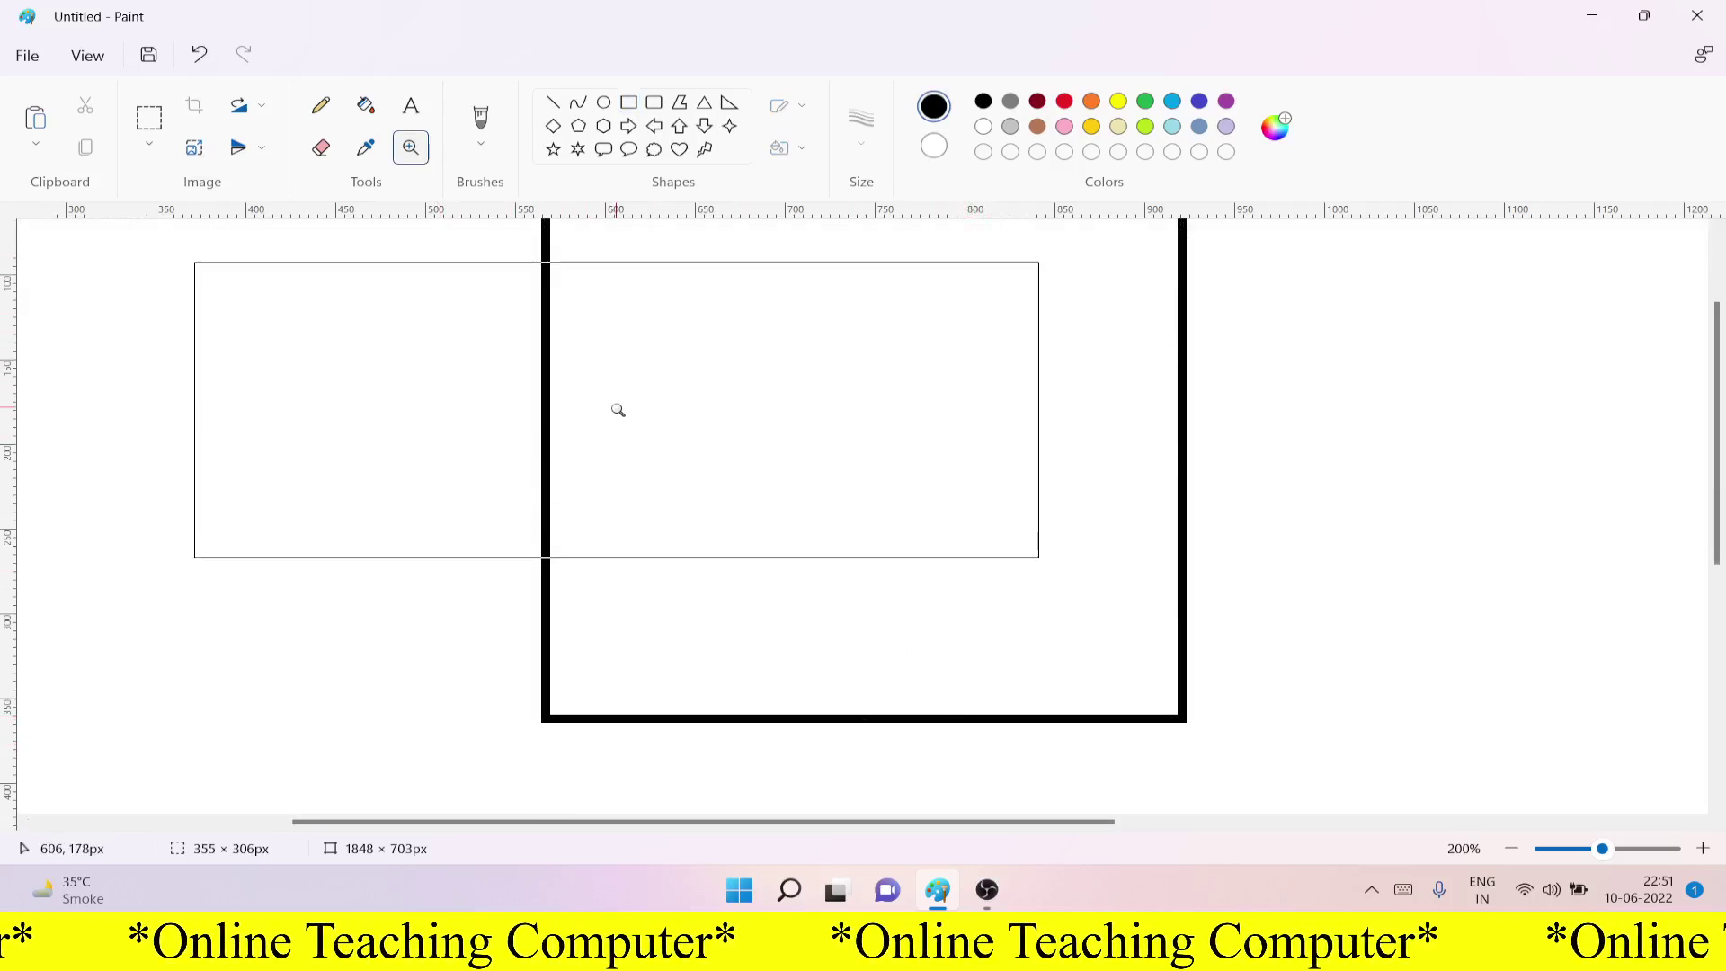
{"action": "right_click", "coordinate": [617, 410]}
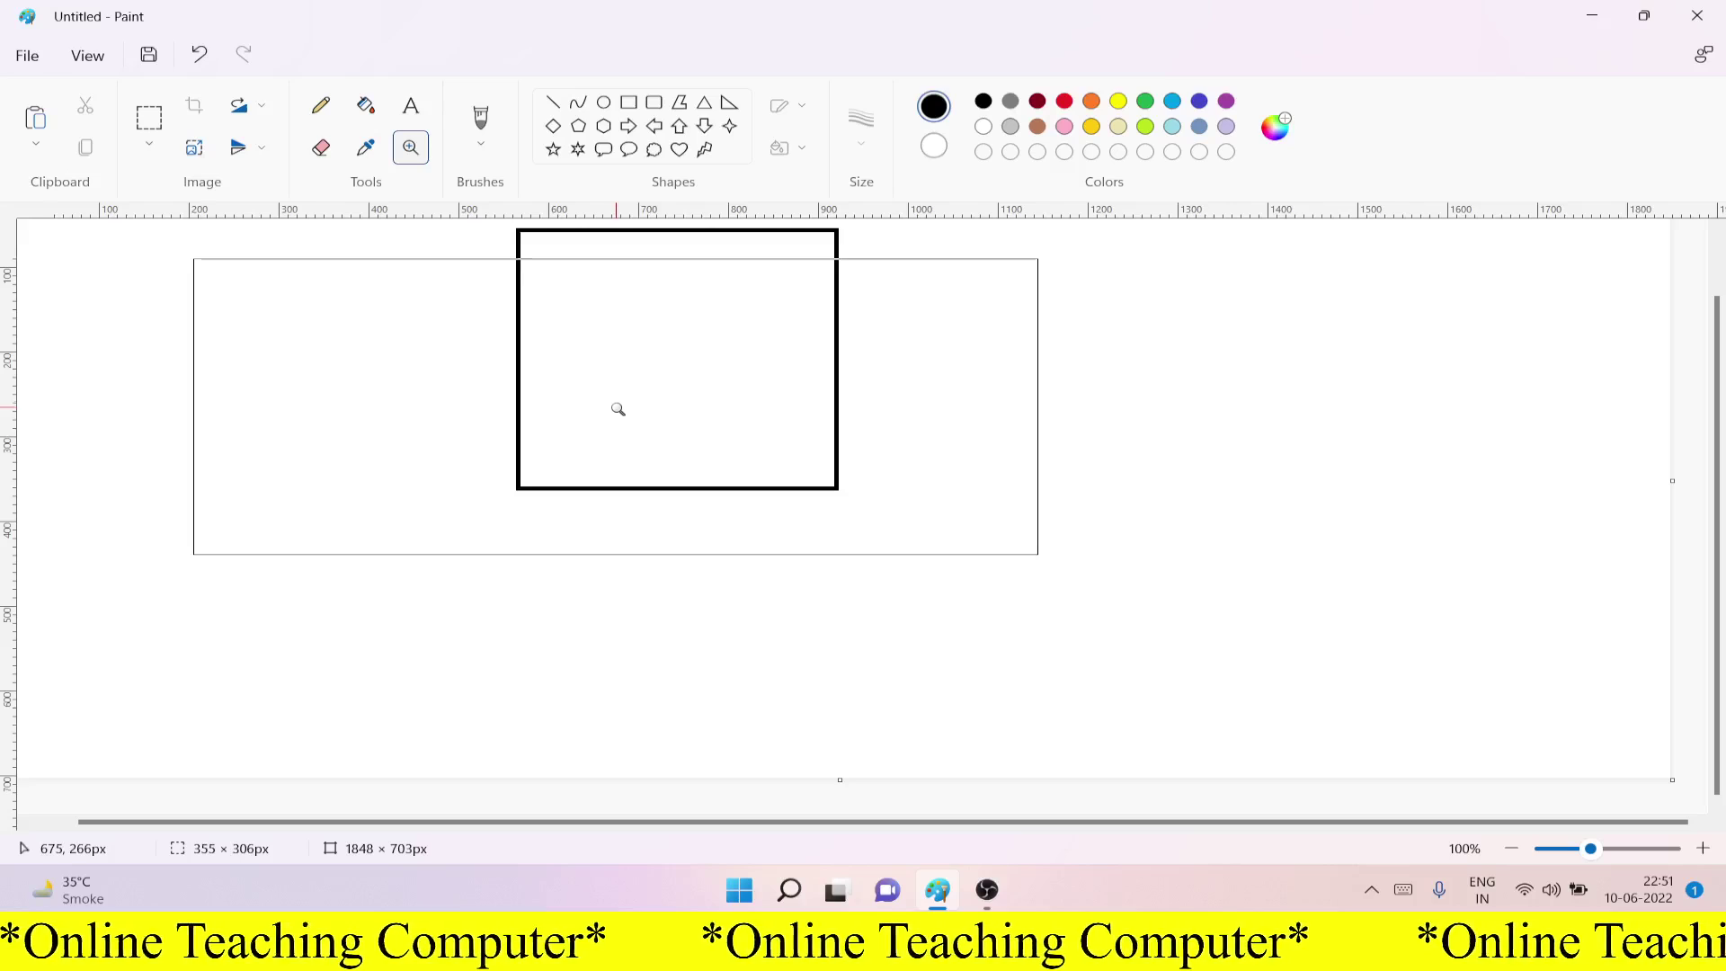
{"action": "left_click", "coordinate": [614, 367]}
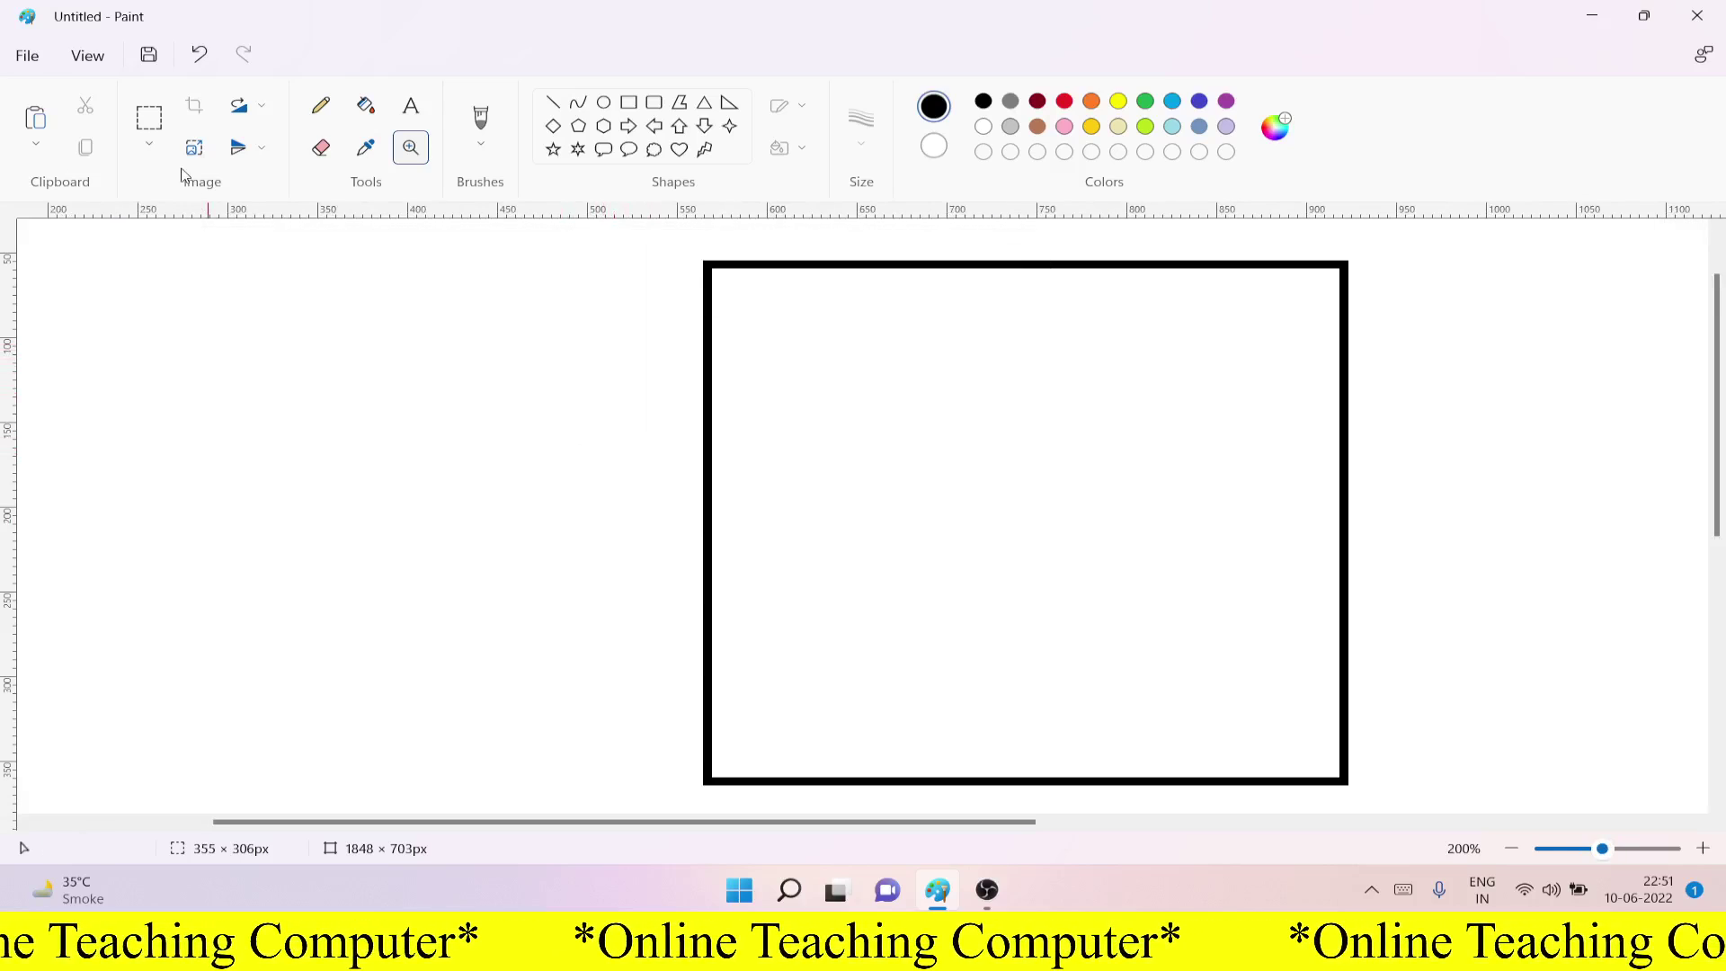
{"action": "left_click", "coordinate": [553, 104]}
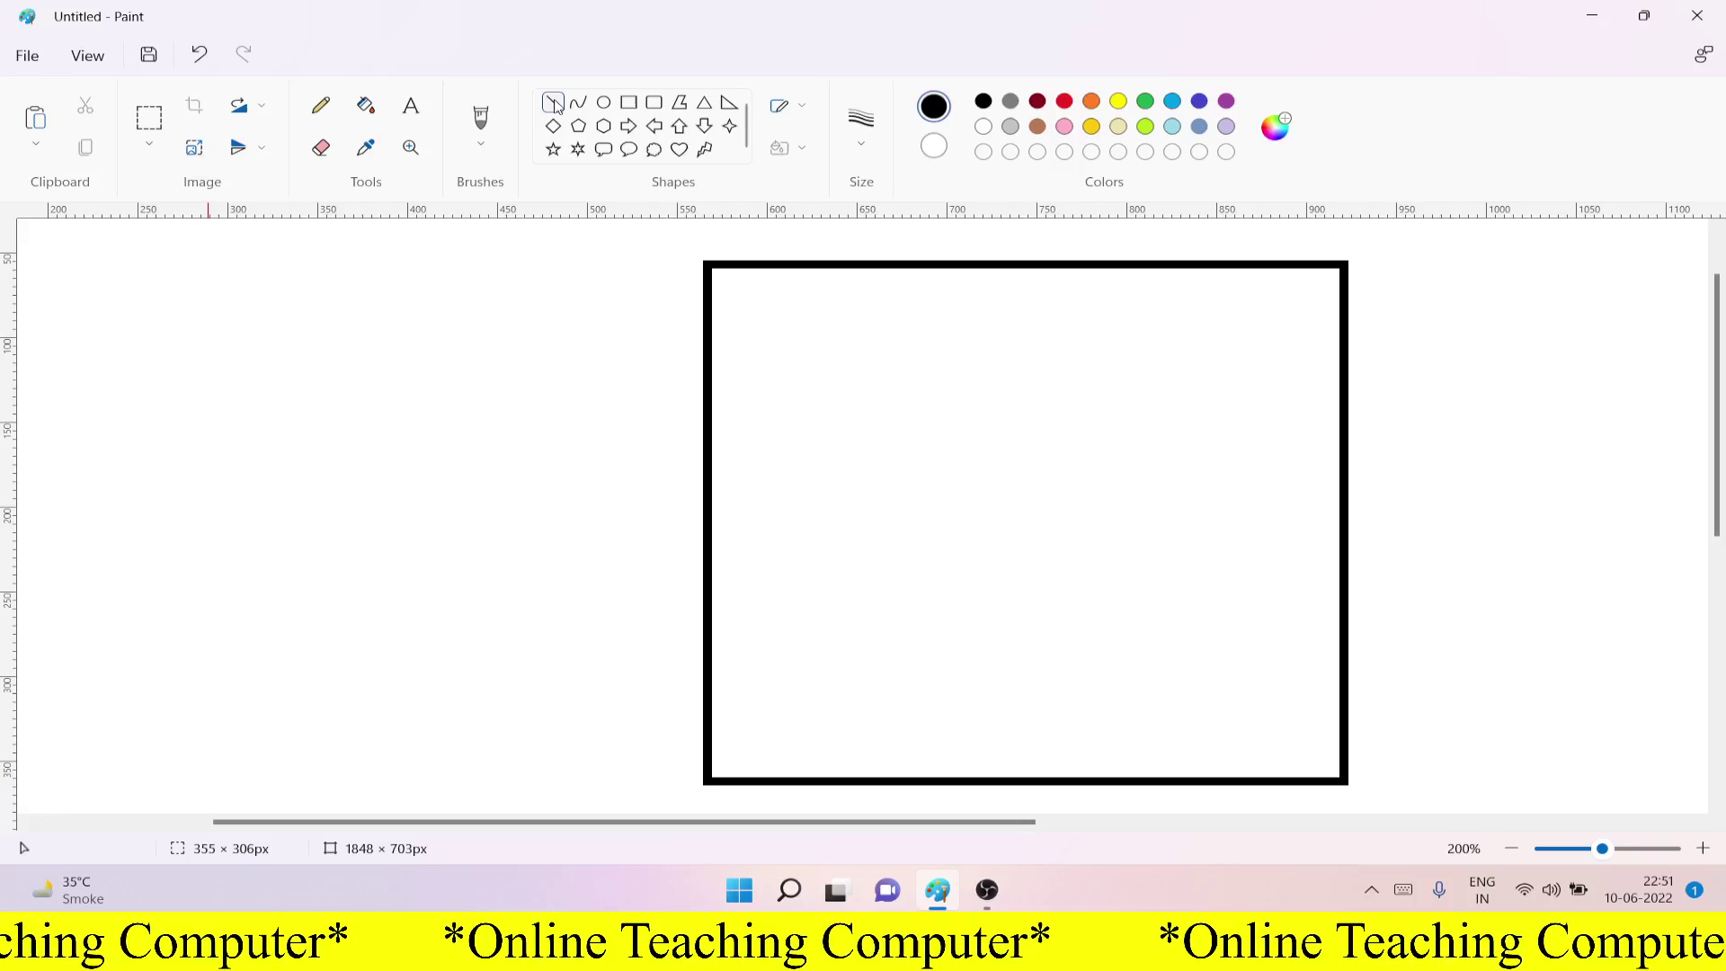
{"action": "left_click_drag", "start_coordinate": [854, 828], "coordinate": [1002, 828]}
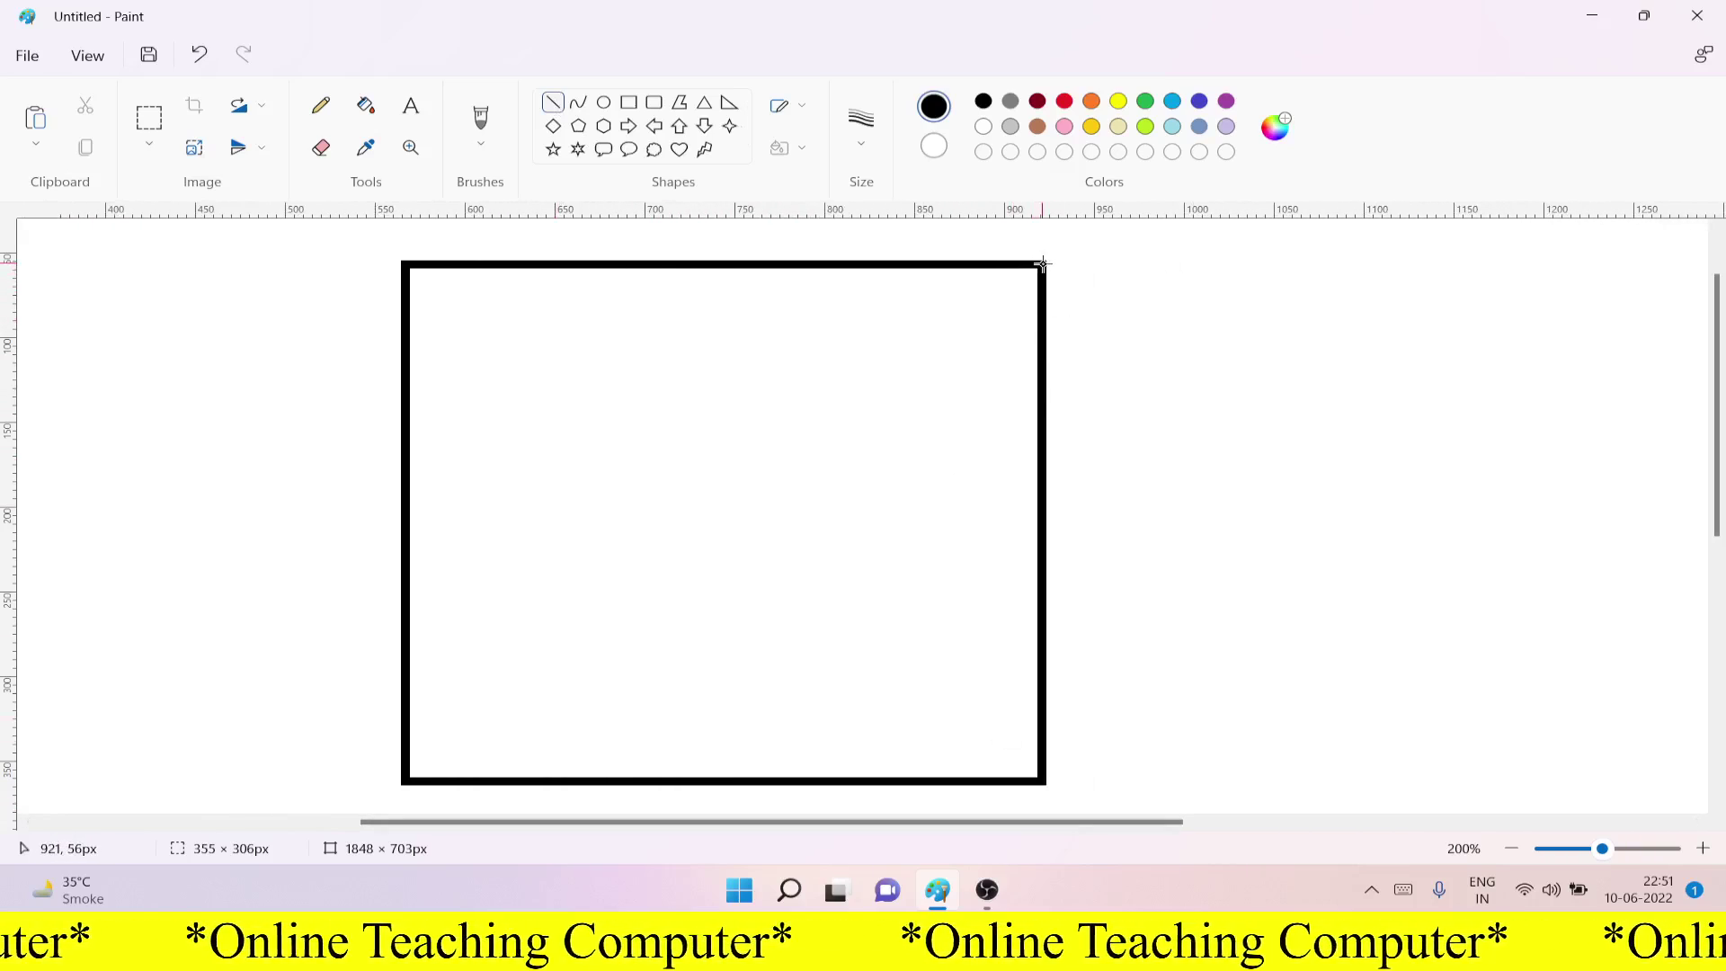
{"action": "mouse_move", "coordinate": [1043, 265]}
{"action": "left_mouse_down"}
{"action": "mouse_move", "coordinate": [466, 752]}
{"action": "mouse_move", "coordinate": [404, 779]}
{"action": "left_mouse_up"}
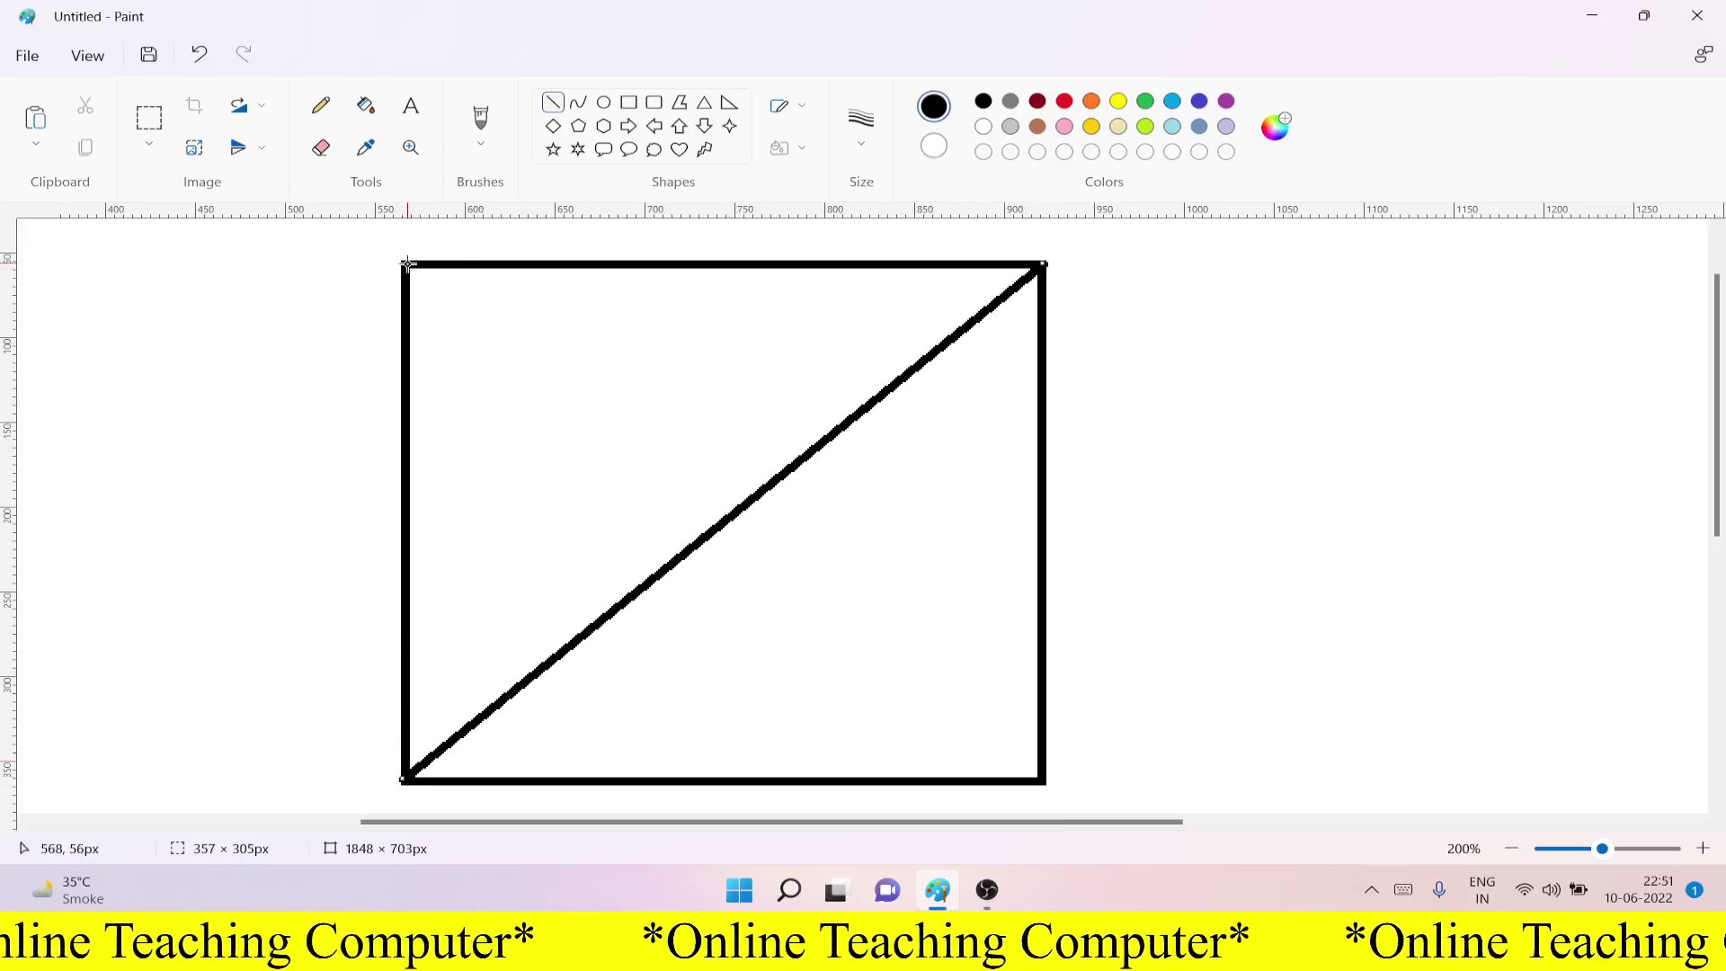
{"action": "mouse_move", "coordinate": [408, 263]}
{"action": "left_mouse_down"}
{"action": "mouse_move", "coordinate": [764, 597]}
{"action": "mouse_move", "coordinate": [1056, 788]}
{"action": "mouse_move", "coordinate": [1040, 779]}
{"action": "left_mouse_up"}
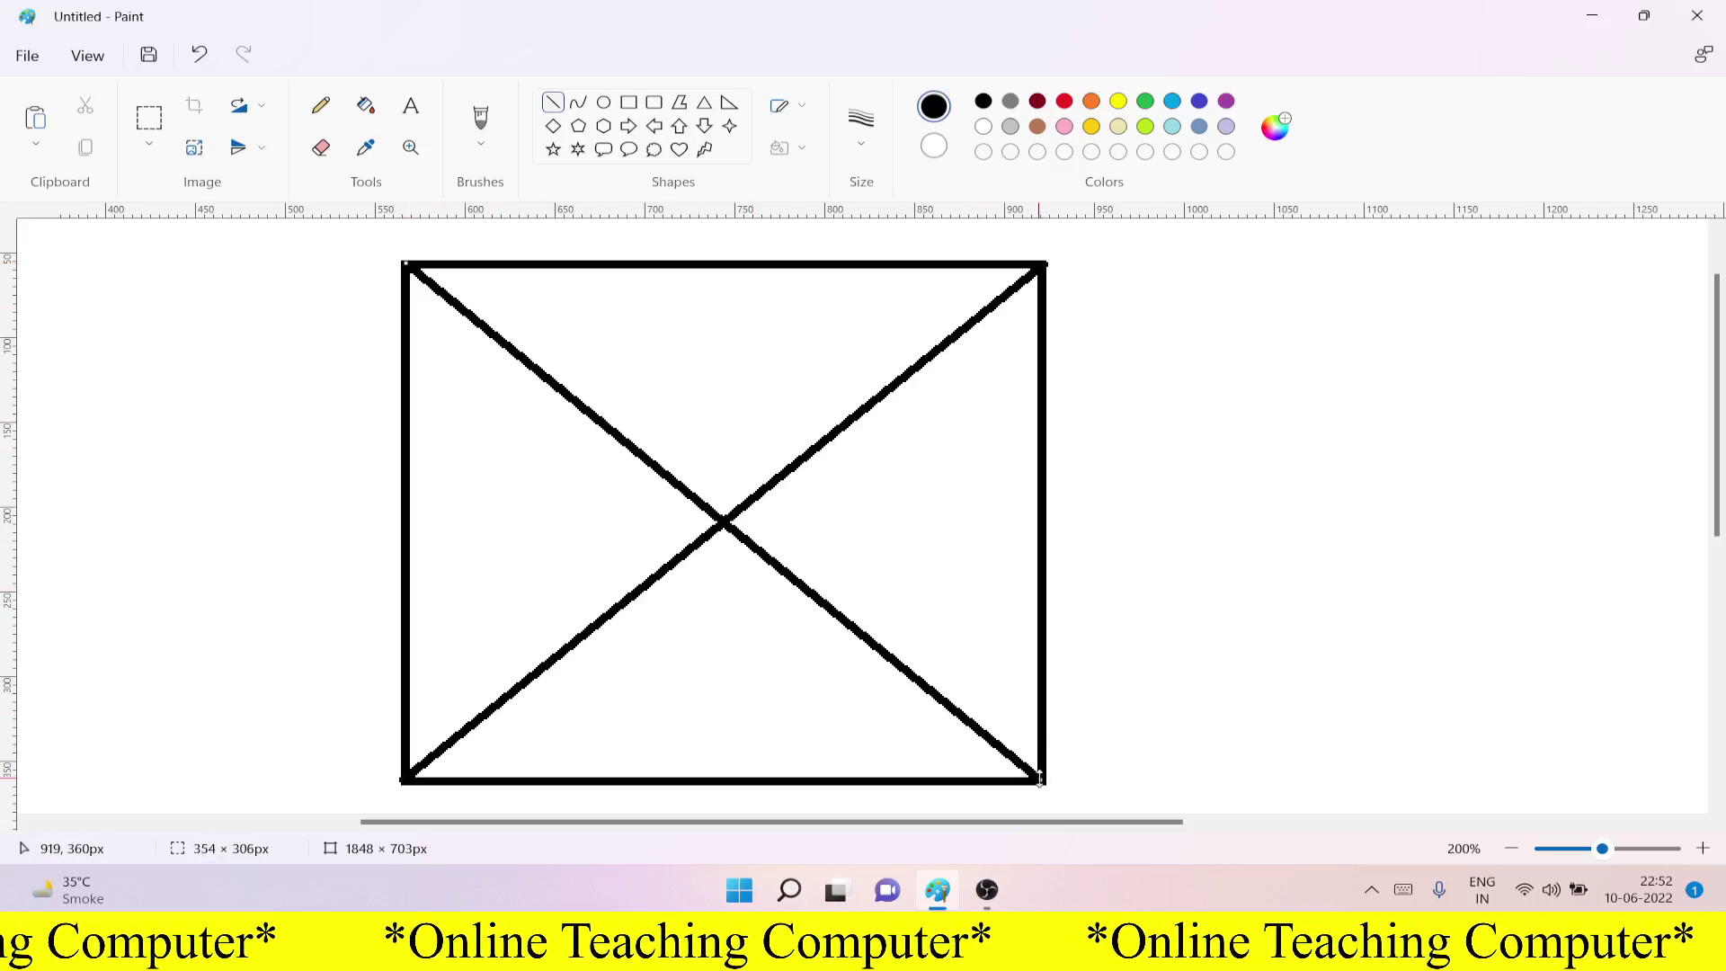
{"action": "left_click", "coordinate": [1061, 679]}
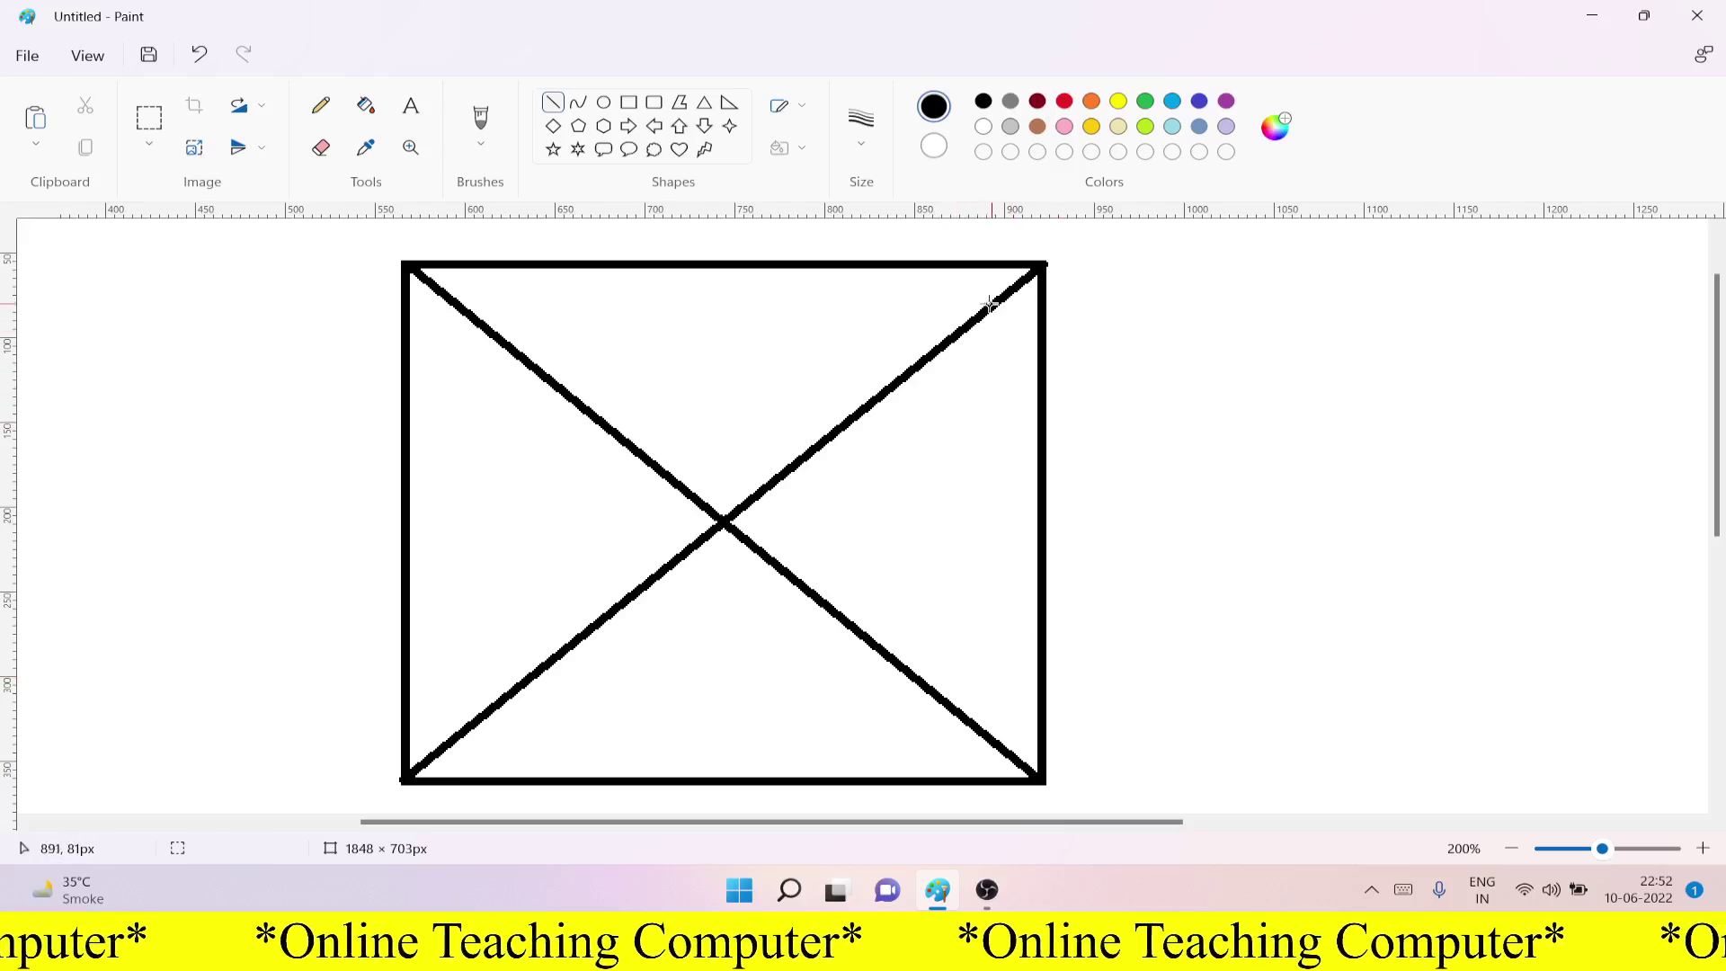
Step: Draw ten straight lines fanning from the rectangle's lower-right corner to spaced points on the rising diagonal, five on each side of the centre
{"action": "left_click_drag", "start_coordinate": [989, 309], "coordinate": [1034, 775]}
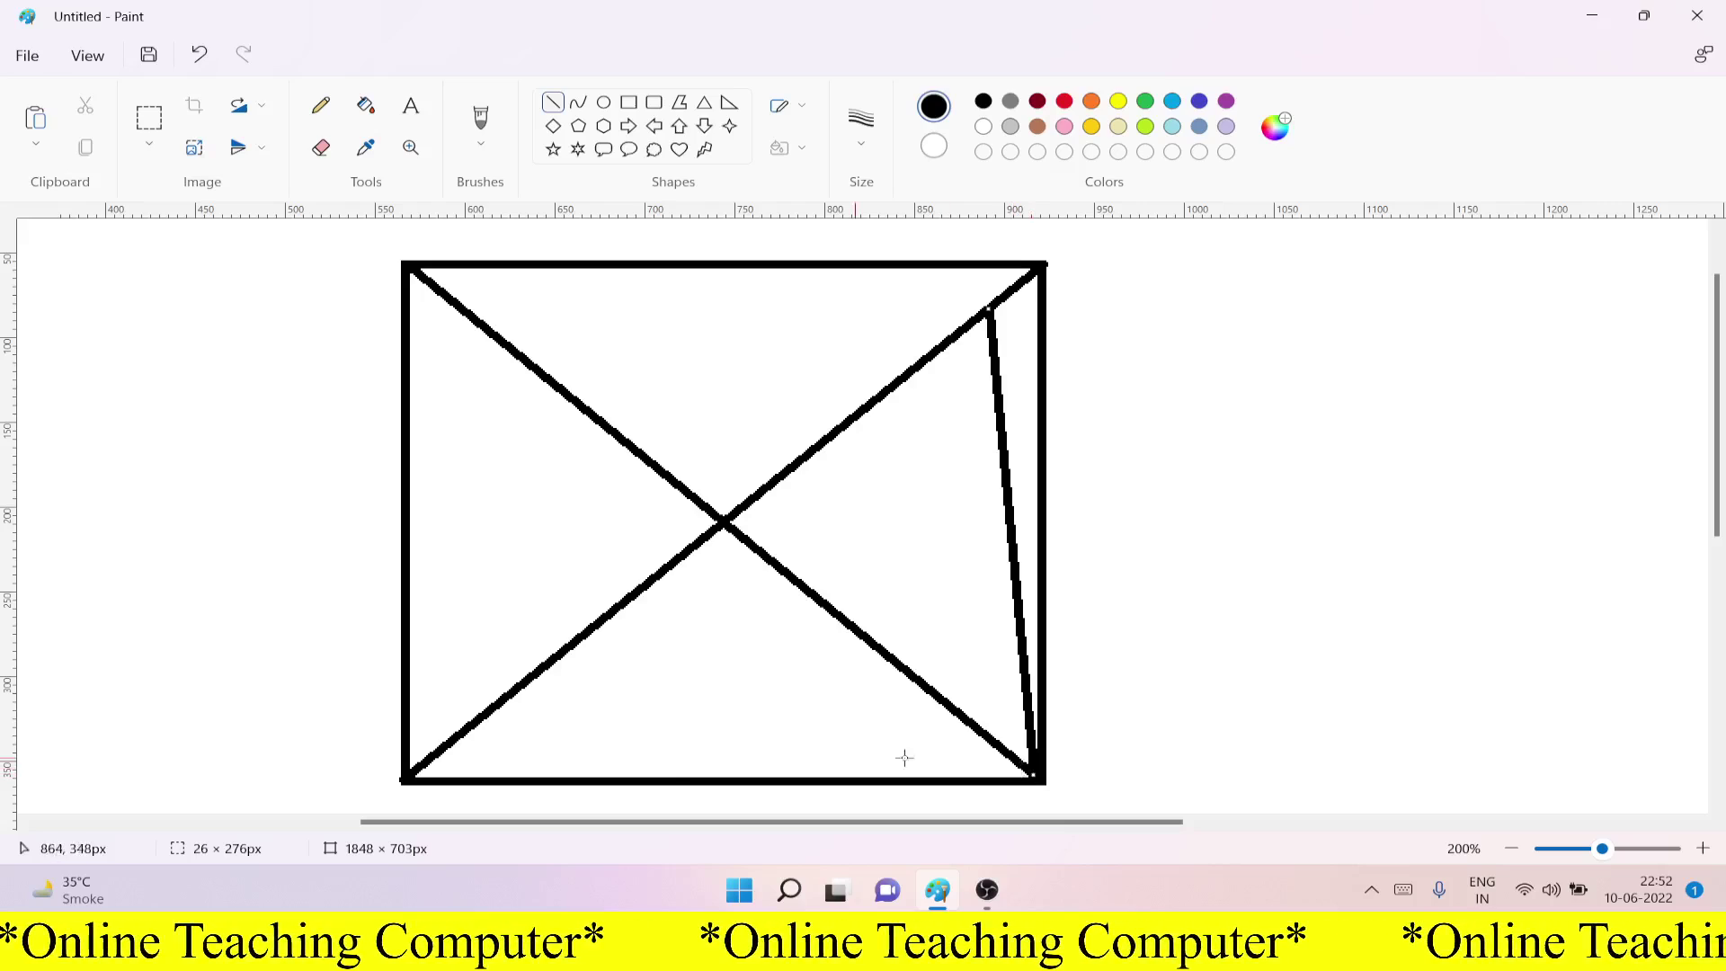
{"action": "left_click_drag", "start_coordinate": [463, 733], "coordinate": [1031, 771]}
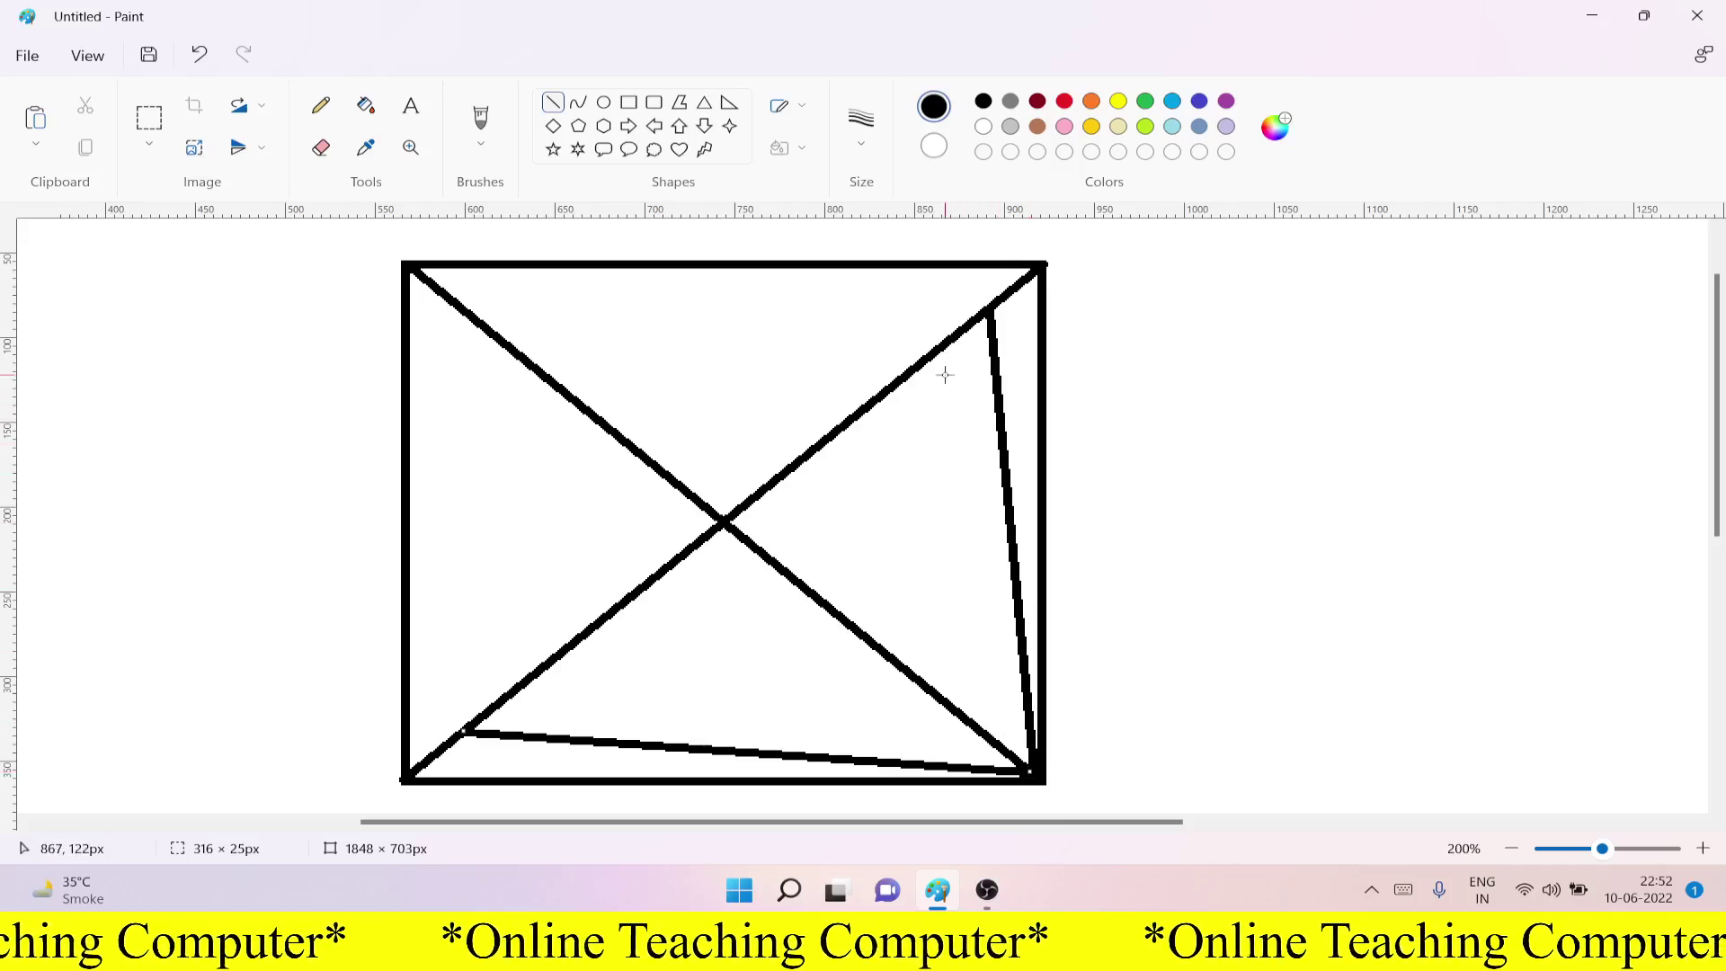
{"action": "left_click_drag", "start_coordinate": [935, 353], "coordinate": [1031, 770]}
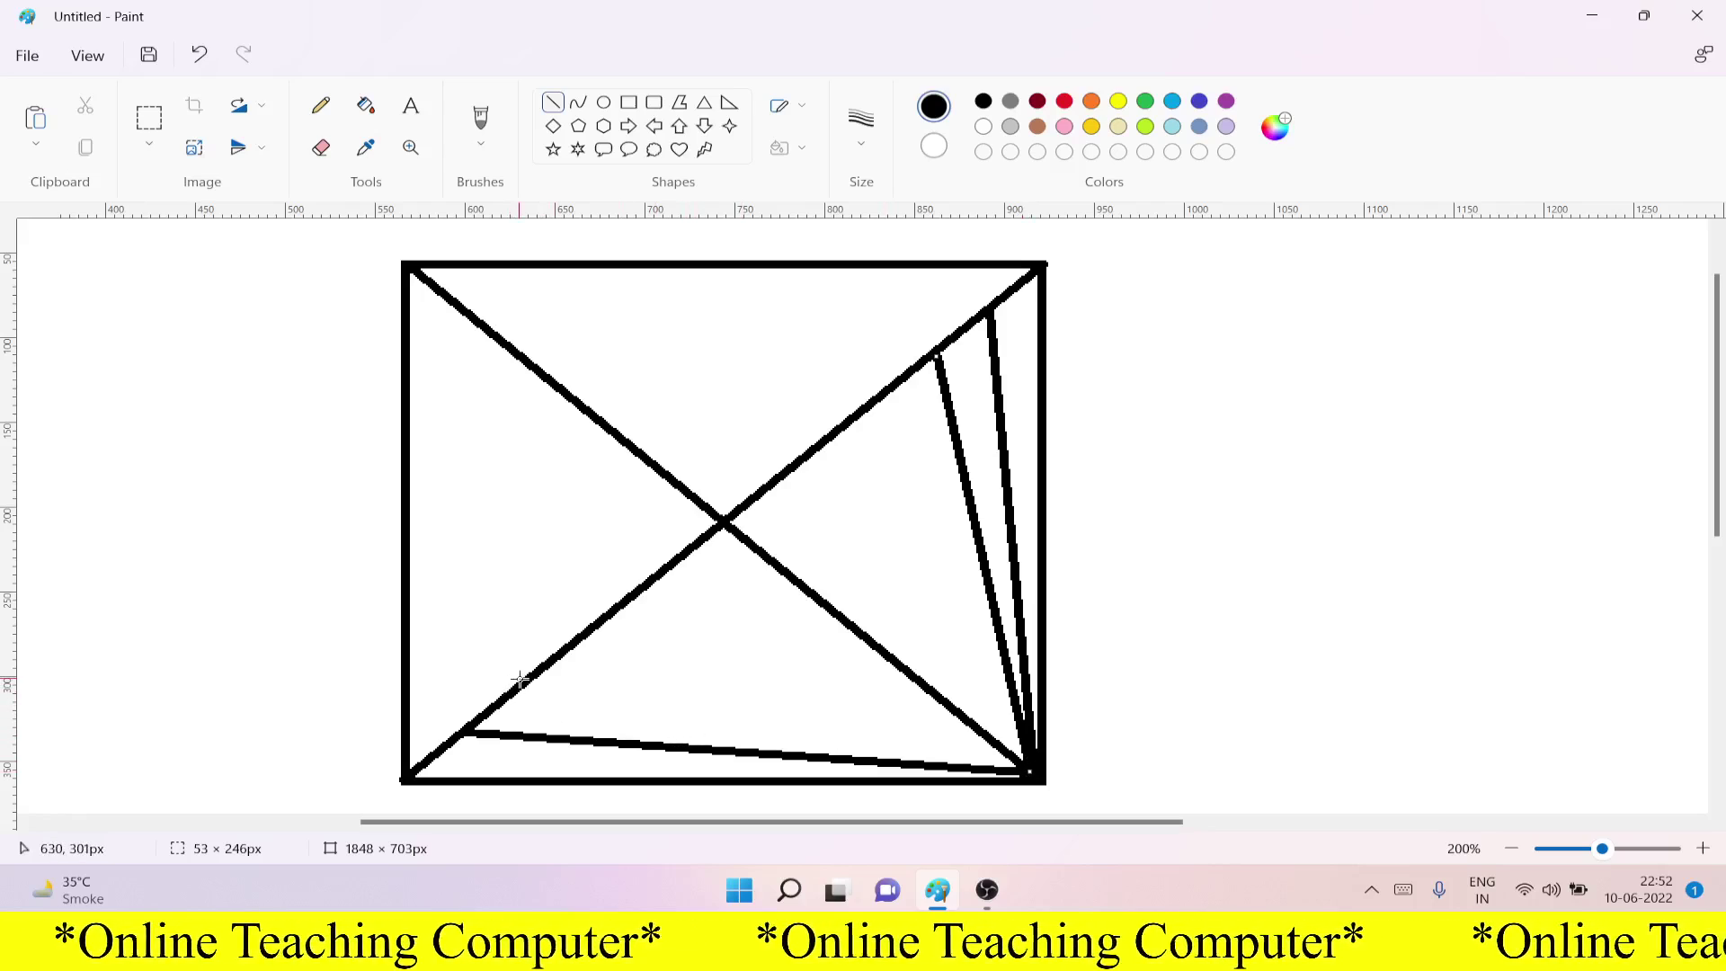
{"action": "left_click_drag", "start_coordinate": [528, 681], "coordinate": [1020, 764]}
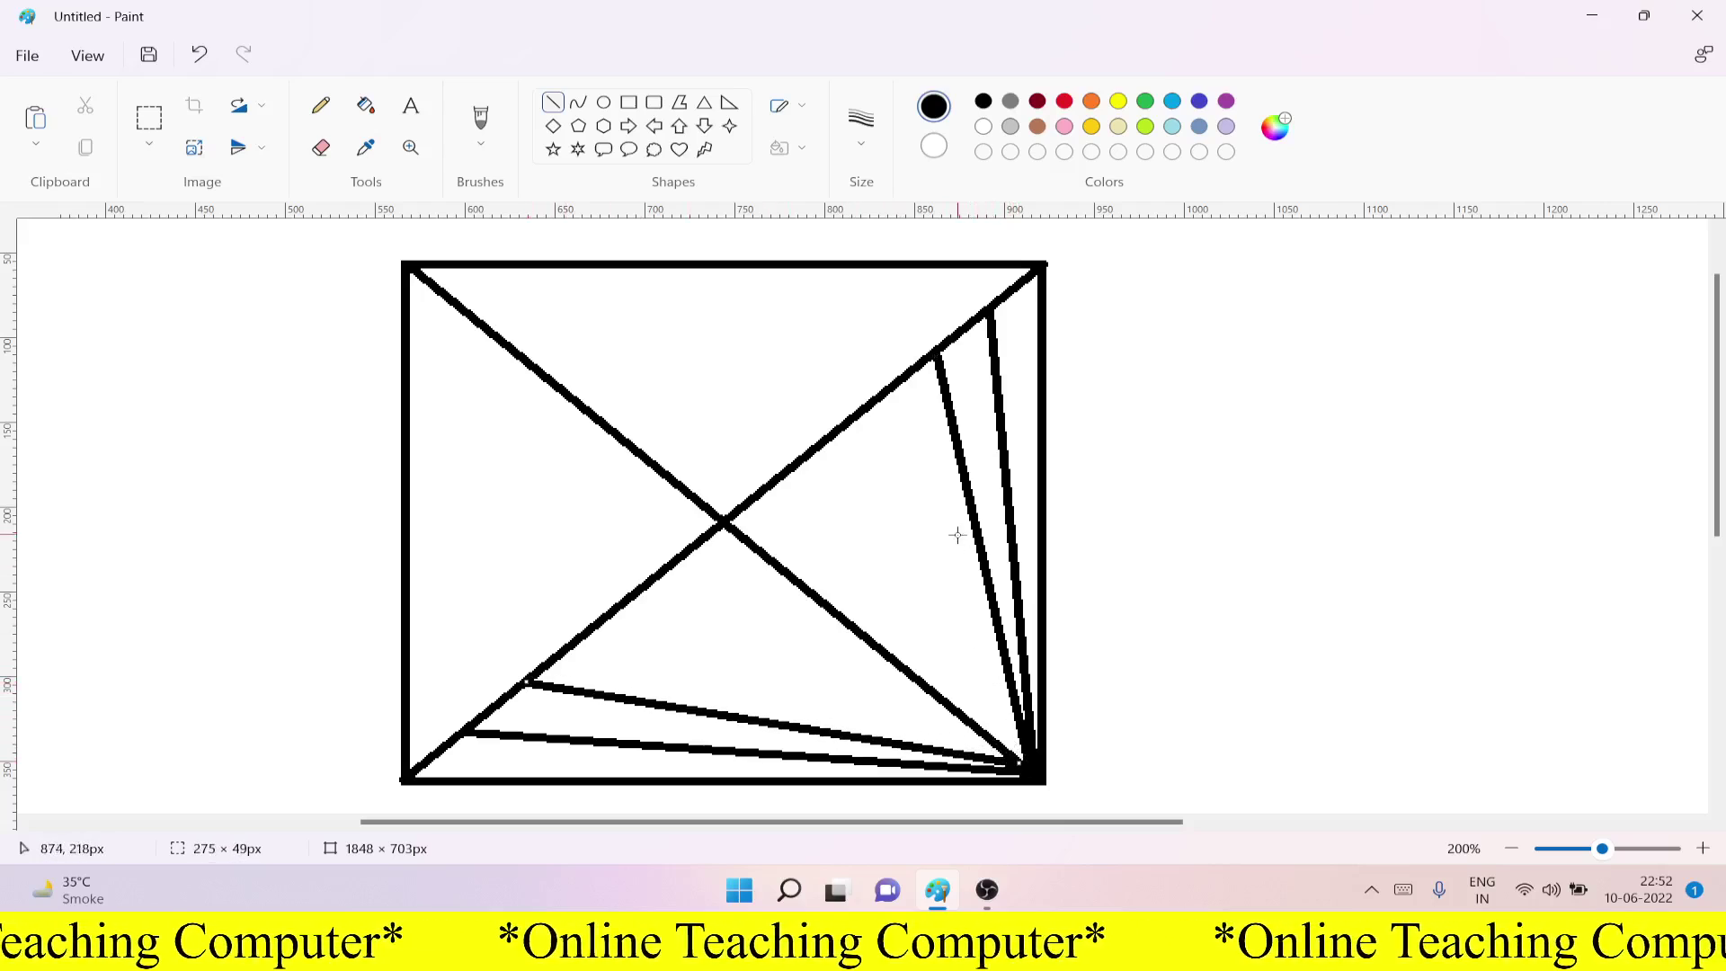
{"action": "left_click_drag", "start_coordinate": [872, 401], "coordinate": [1024, 758]}
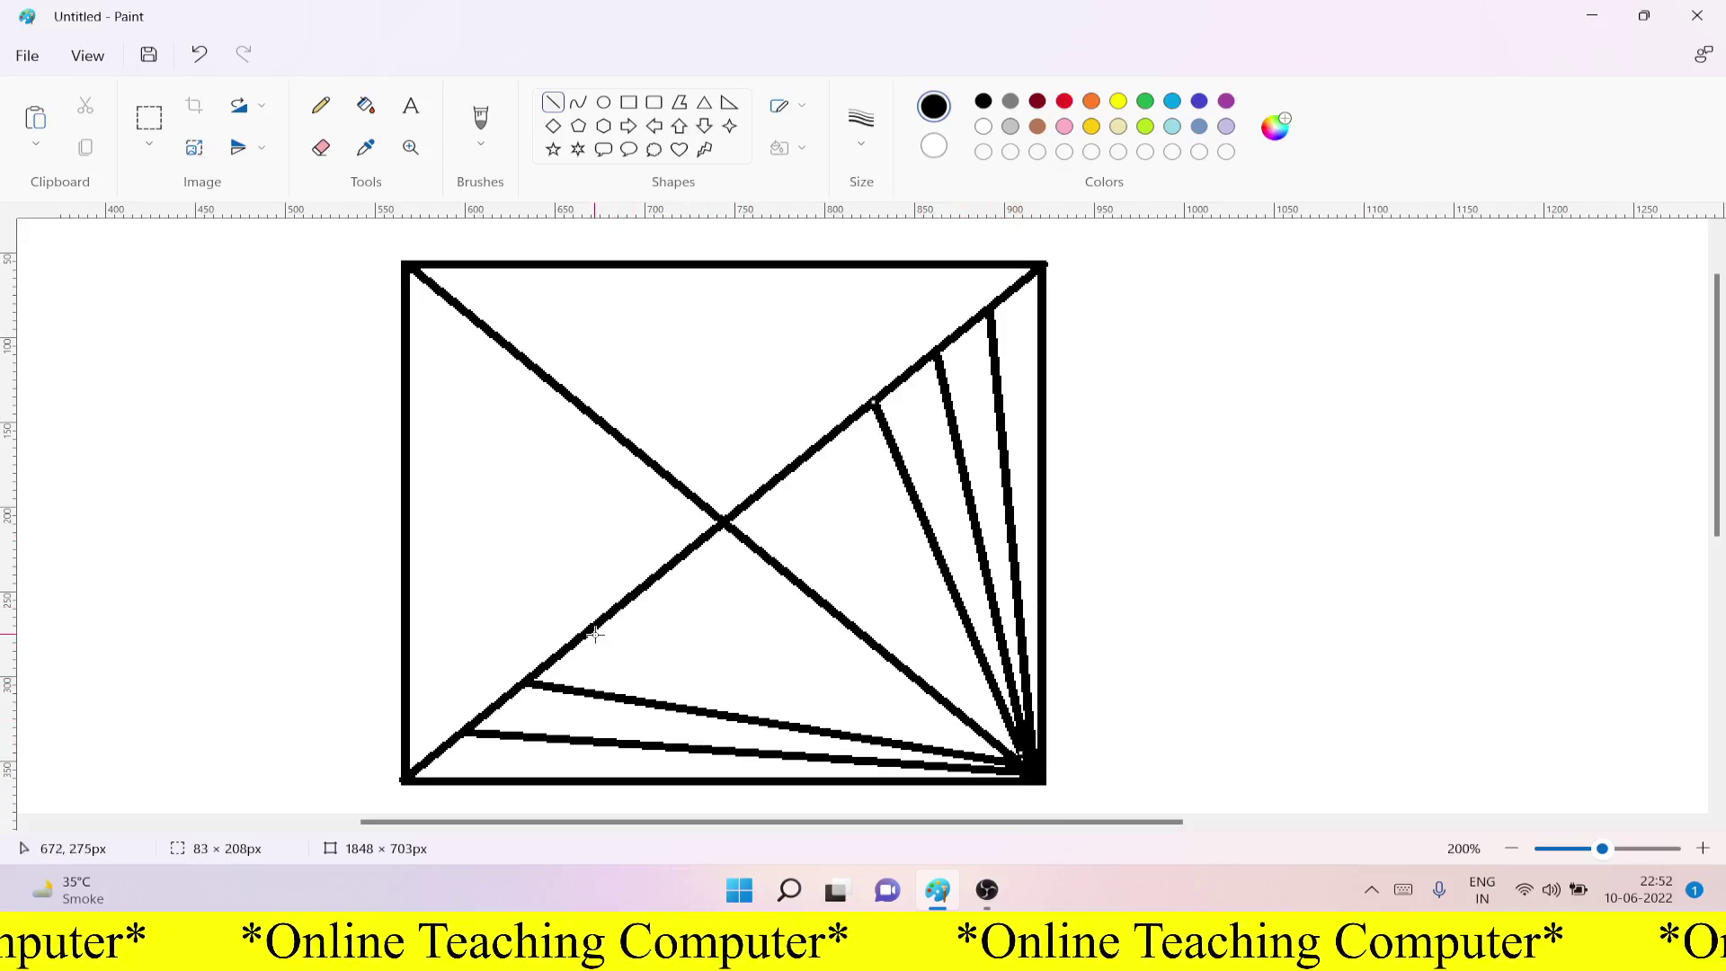
{"action": "mouse_move", "coordinate": [592, 626]}
{"action": "left_mouse_down"}
{"action": "mouse_move", "coordinate": [717, 682]}
{"action": "mouse_move", "coordinate": [1013, 758]}
{"action": "left_mouse_up"}
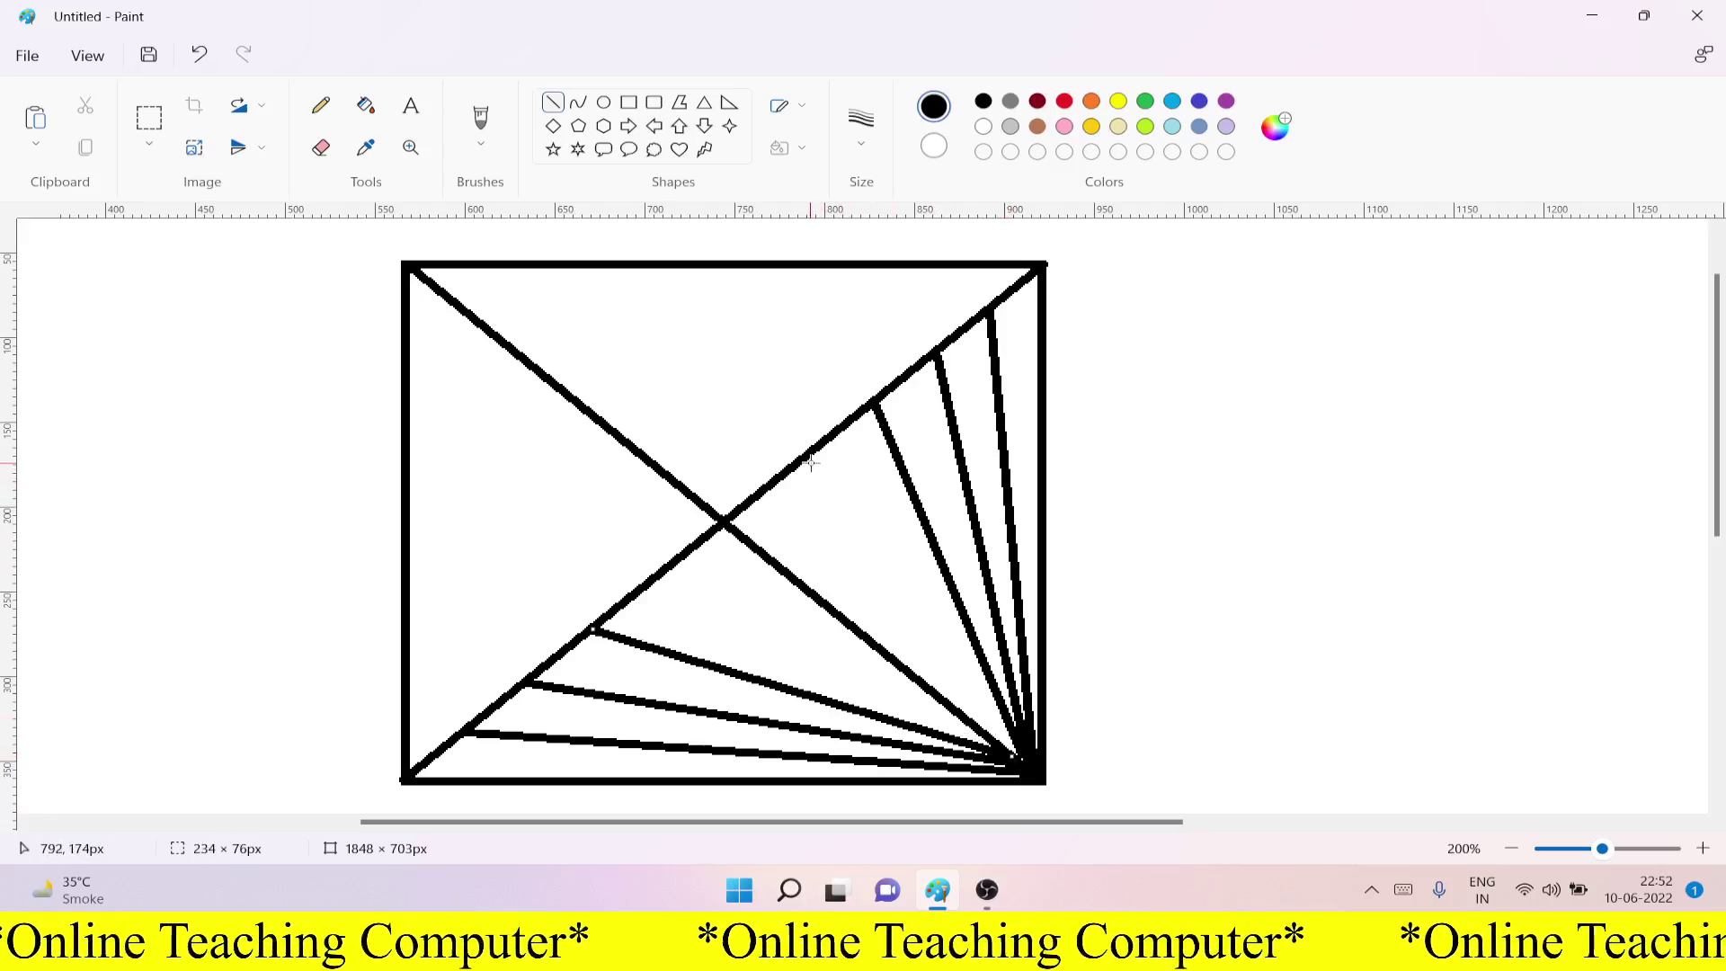
{"action": "mouse_move", "coordinate": [826, 442]}
{"action": "left_mouse_down"}
{"action": "mouse_move", "coordinate": [962, 692]}
{"action": "mouse_move", "coordinate": [1029, 764]}
{"action": "mouse_move", "coordinate": [1005, 754]}
{"action": "left_mouse_up"}
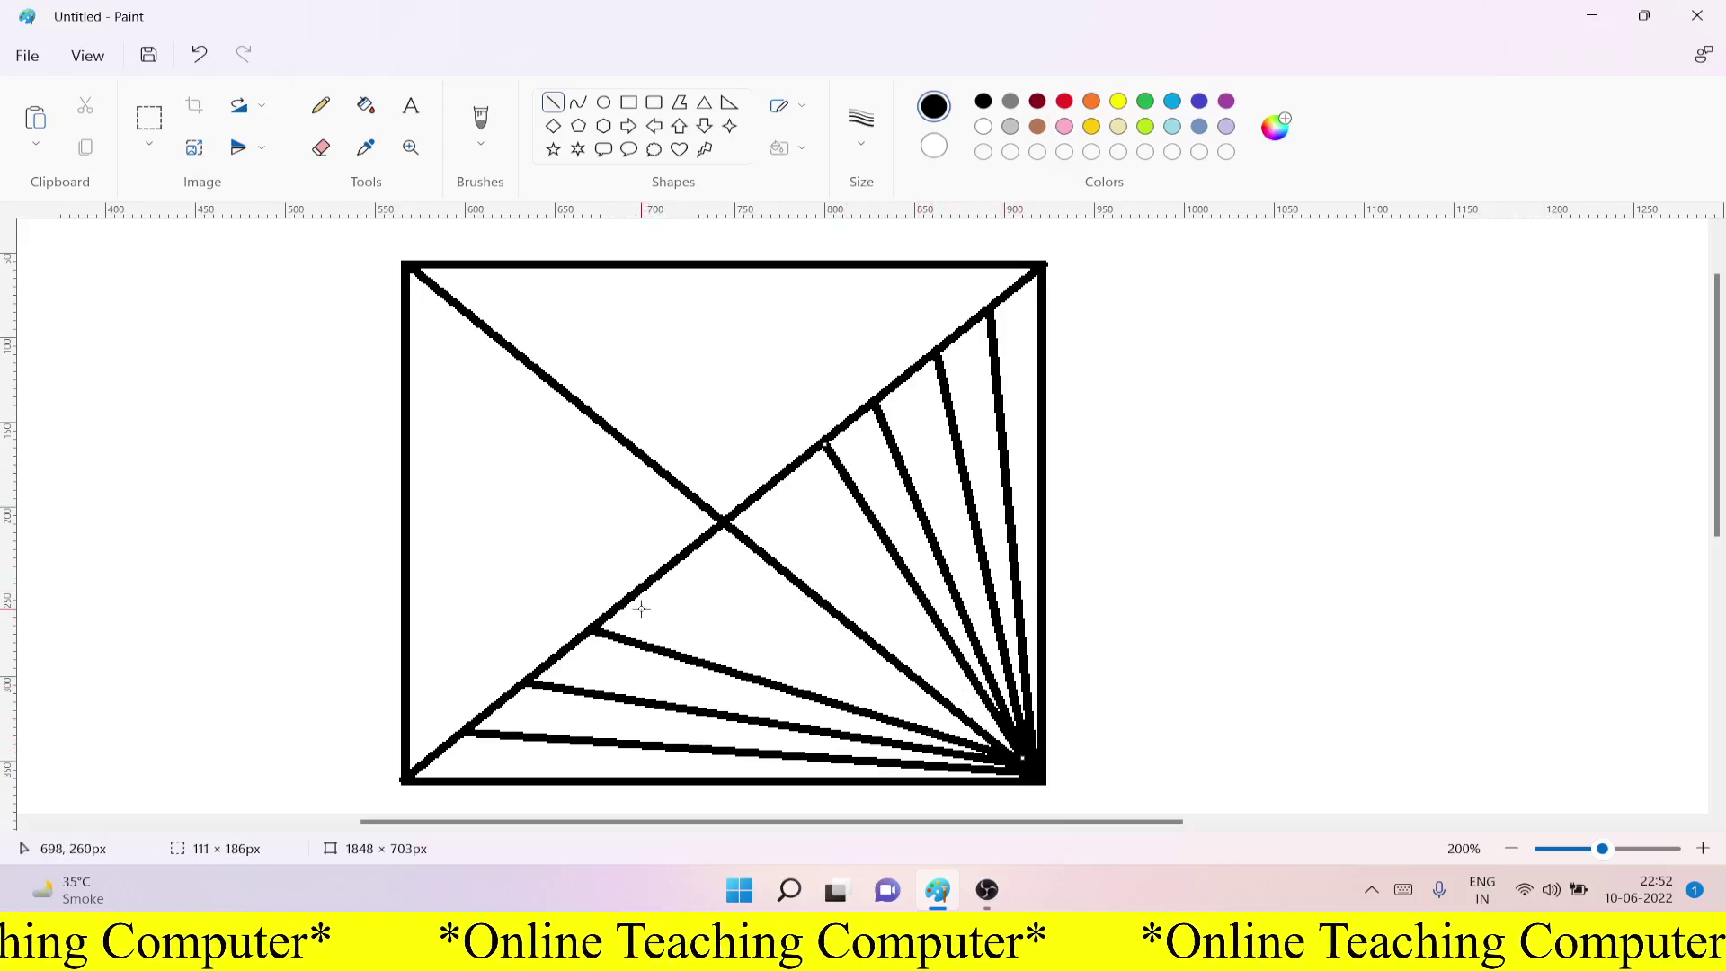
{"action": "left_click_drag", "start_coordinate": [638, 589], "coordinate": [1003, 748]}
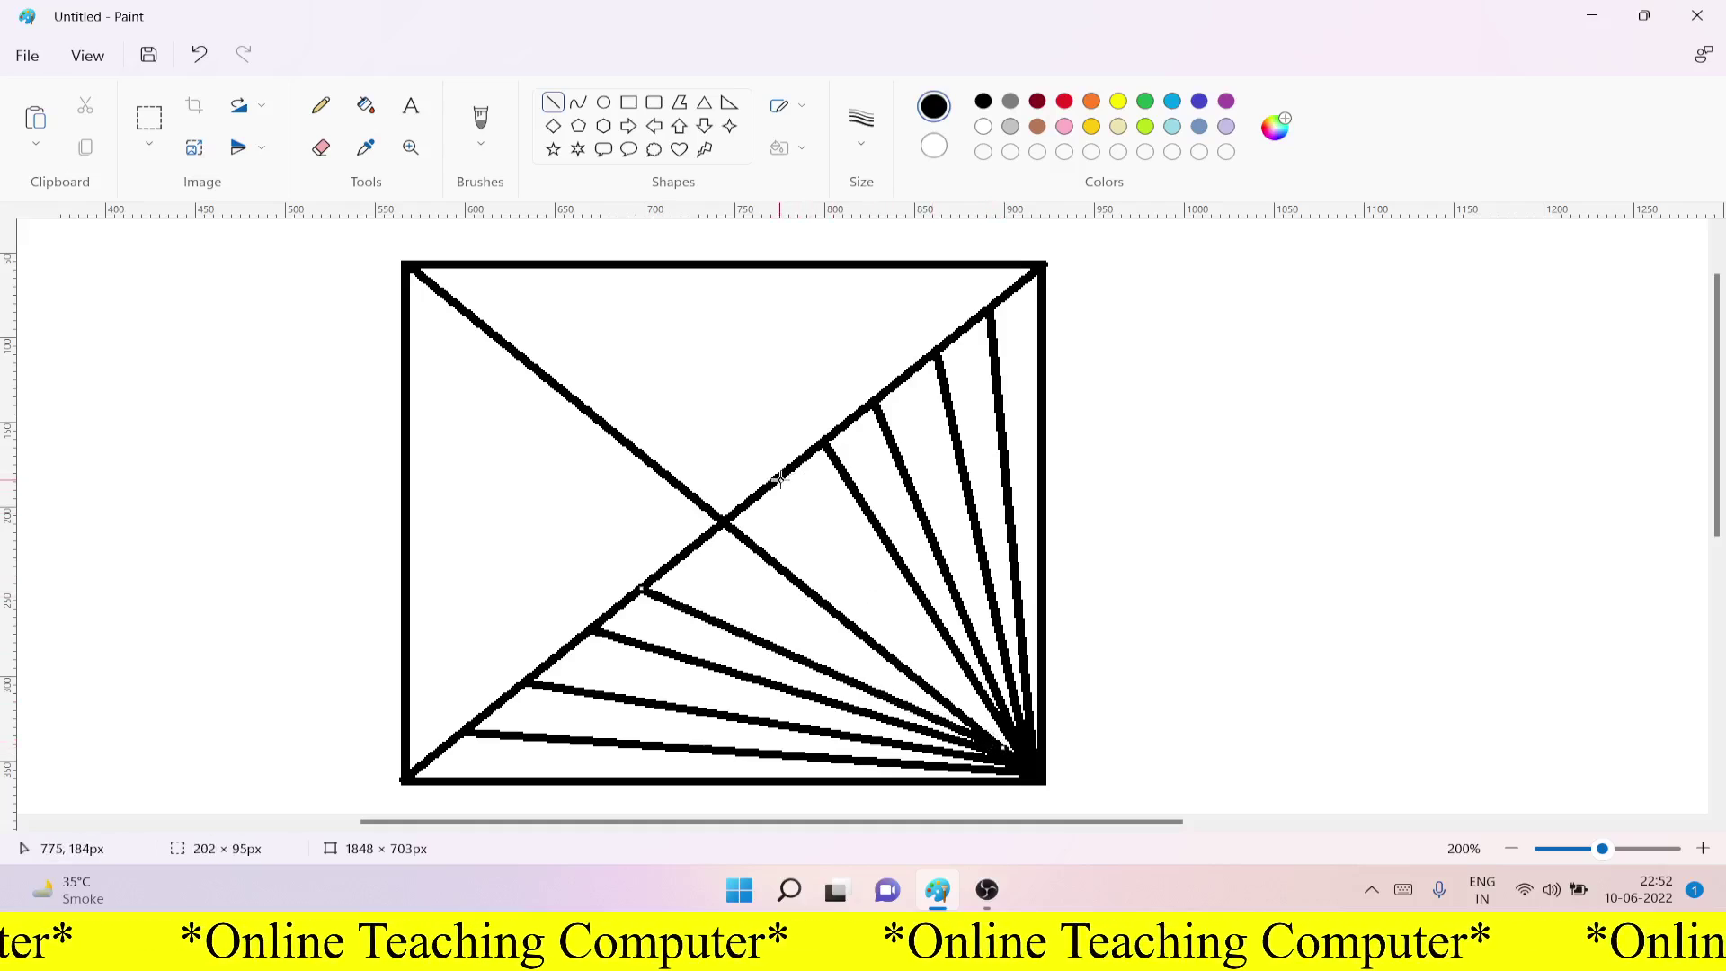
{"action": "mouse_move", "coordinate": [779, 479]}
{"action": "left_mouse_down"}
{"action": "mouse_move", "coordinate": [890, 566]}
{"action": "mouse_move", "coordinate": [1017, 760]}
{"action": "left_mouse_up"}
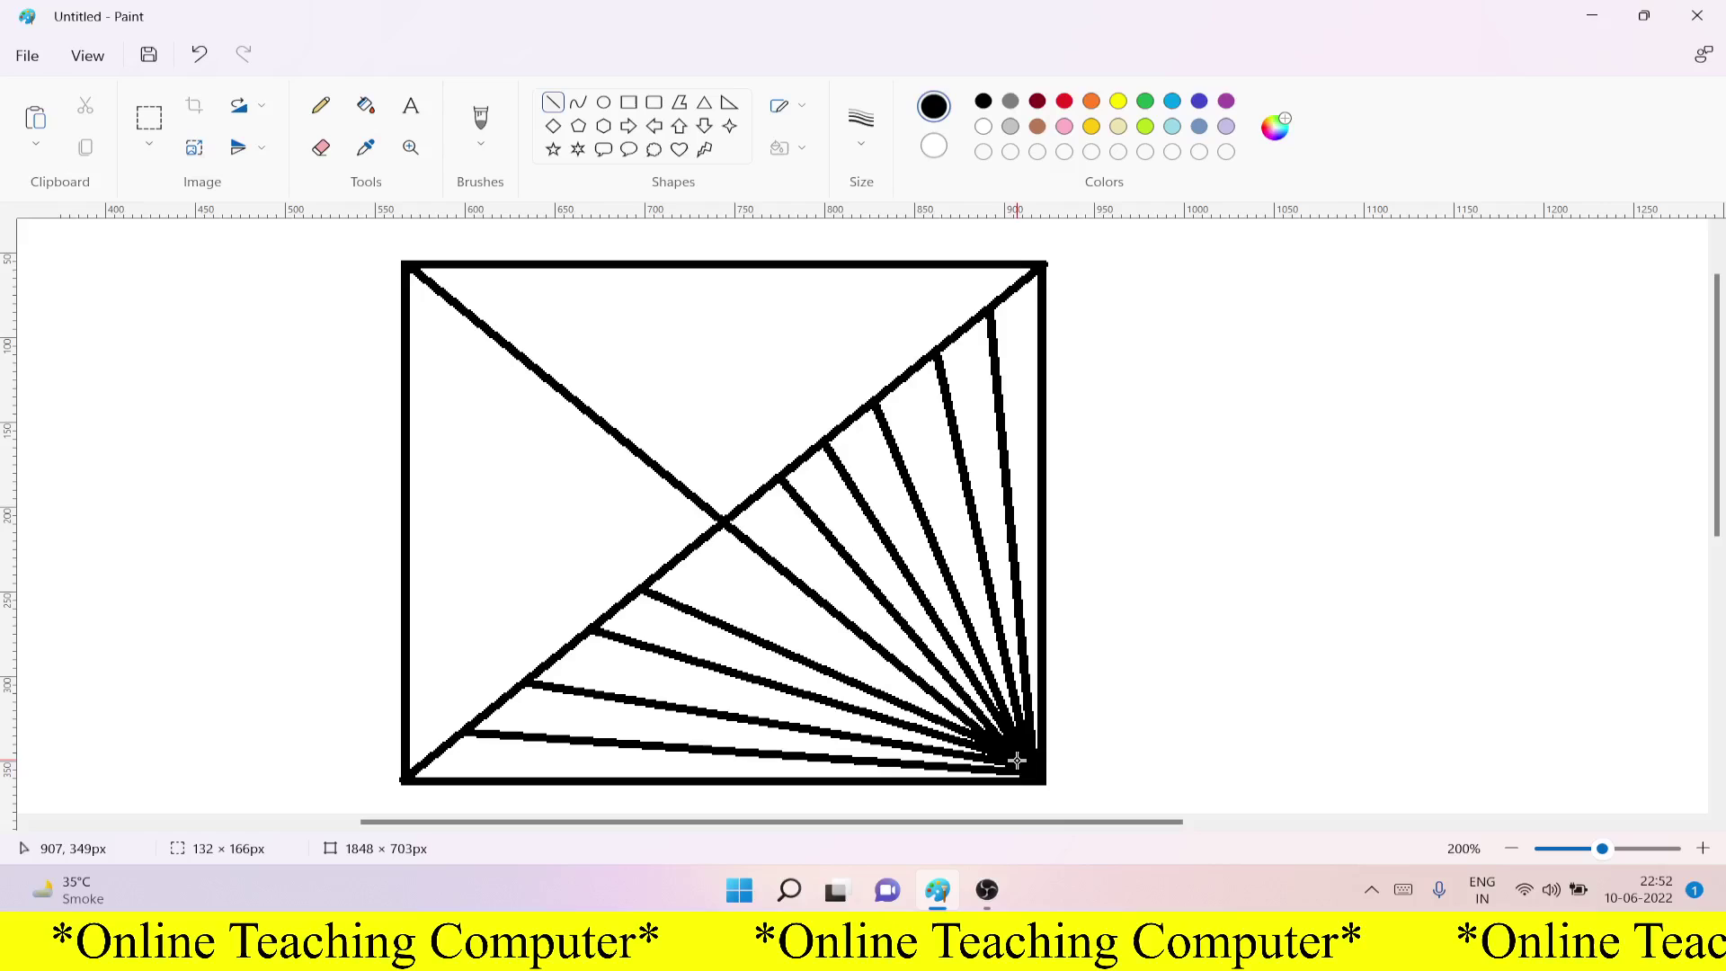
{"action": "left_click_drag", "start_coordinate": [694, 548], "coordinate": [993, 744]}
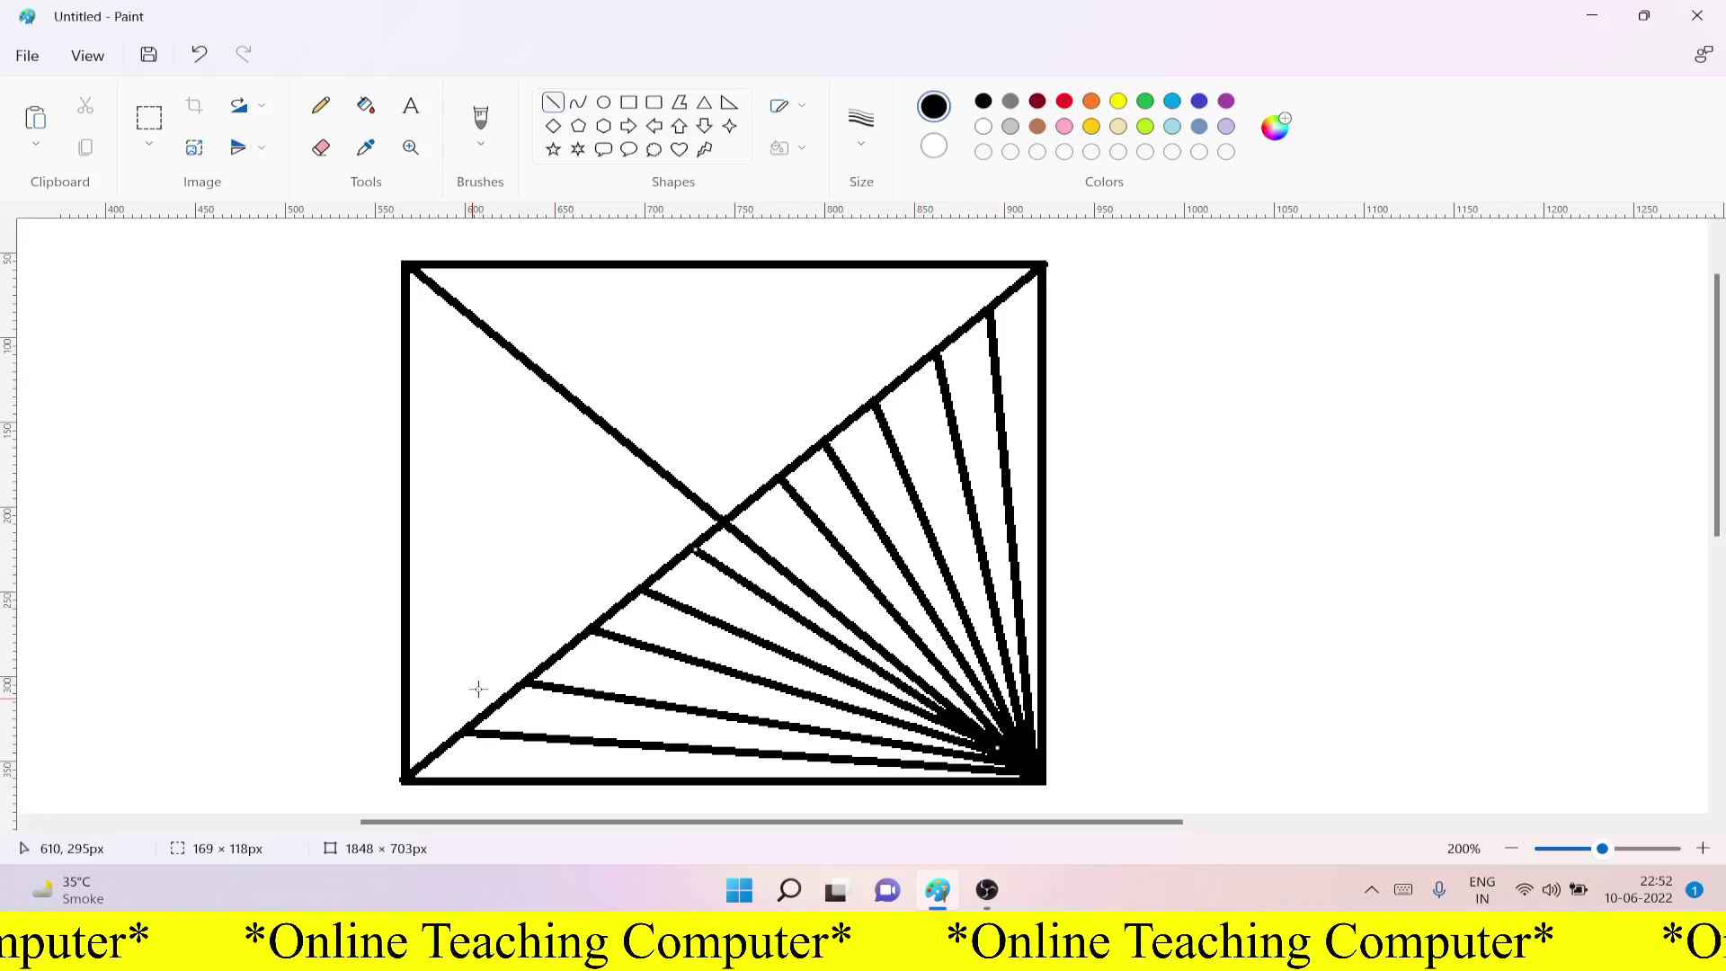
Step: Draw ten straight lines from the same points on the rising diagonal to the rectangle's upper-left corner, mirroring the first fan
{"action": "left_click_drag", "start_coordinate": [465, 725], "coordinate": [402, 267]}
{"action": "left_click_drag", "start_coordinate": [529, 683], "coordinate": [407, 275]}
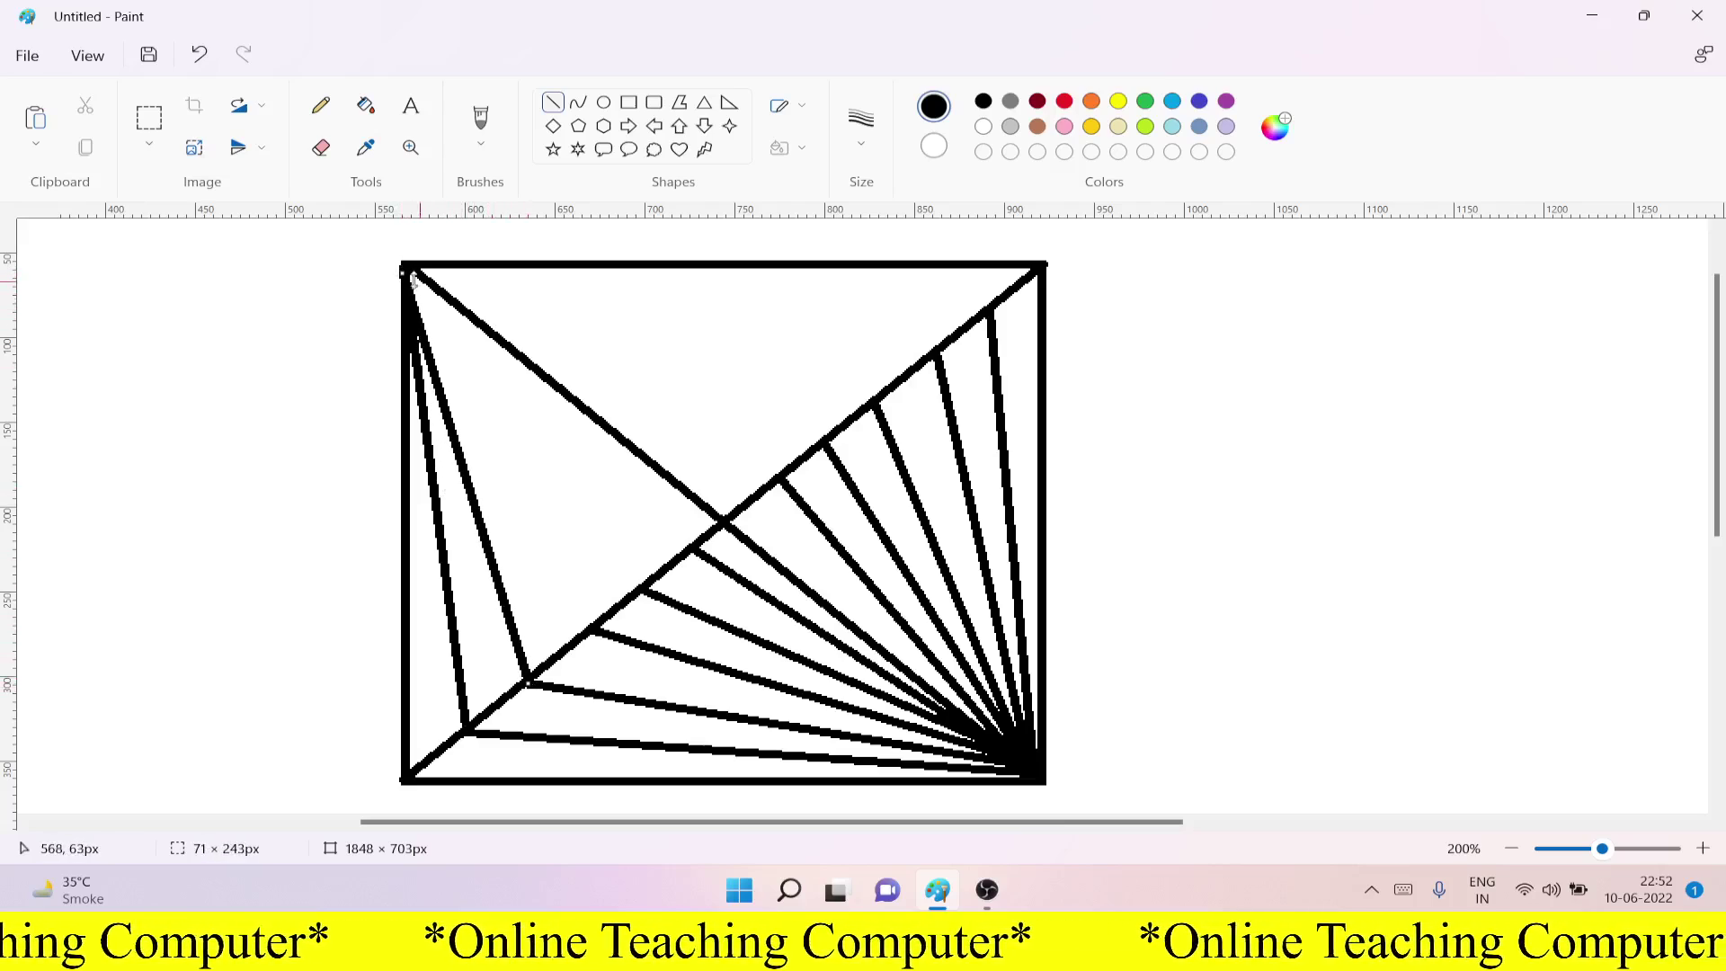
{"action": "left_click_drag", "start_coordinate": [588, 630], "coordinate": [404, 270]}
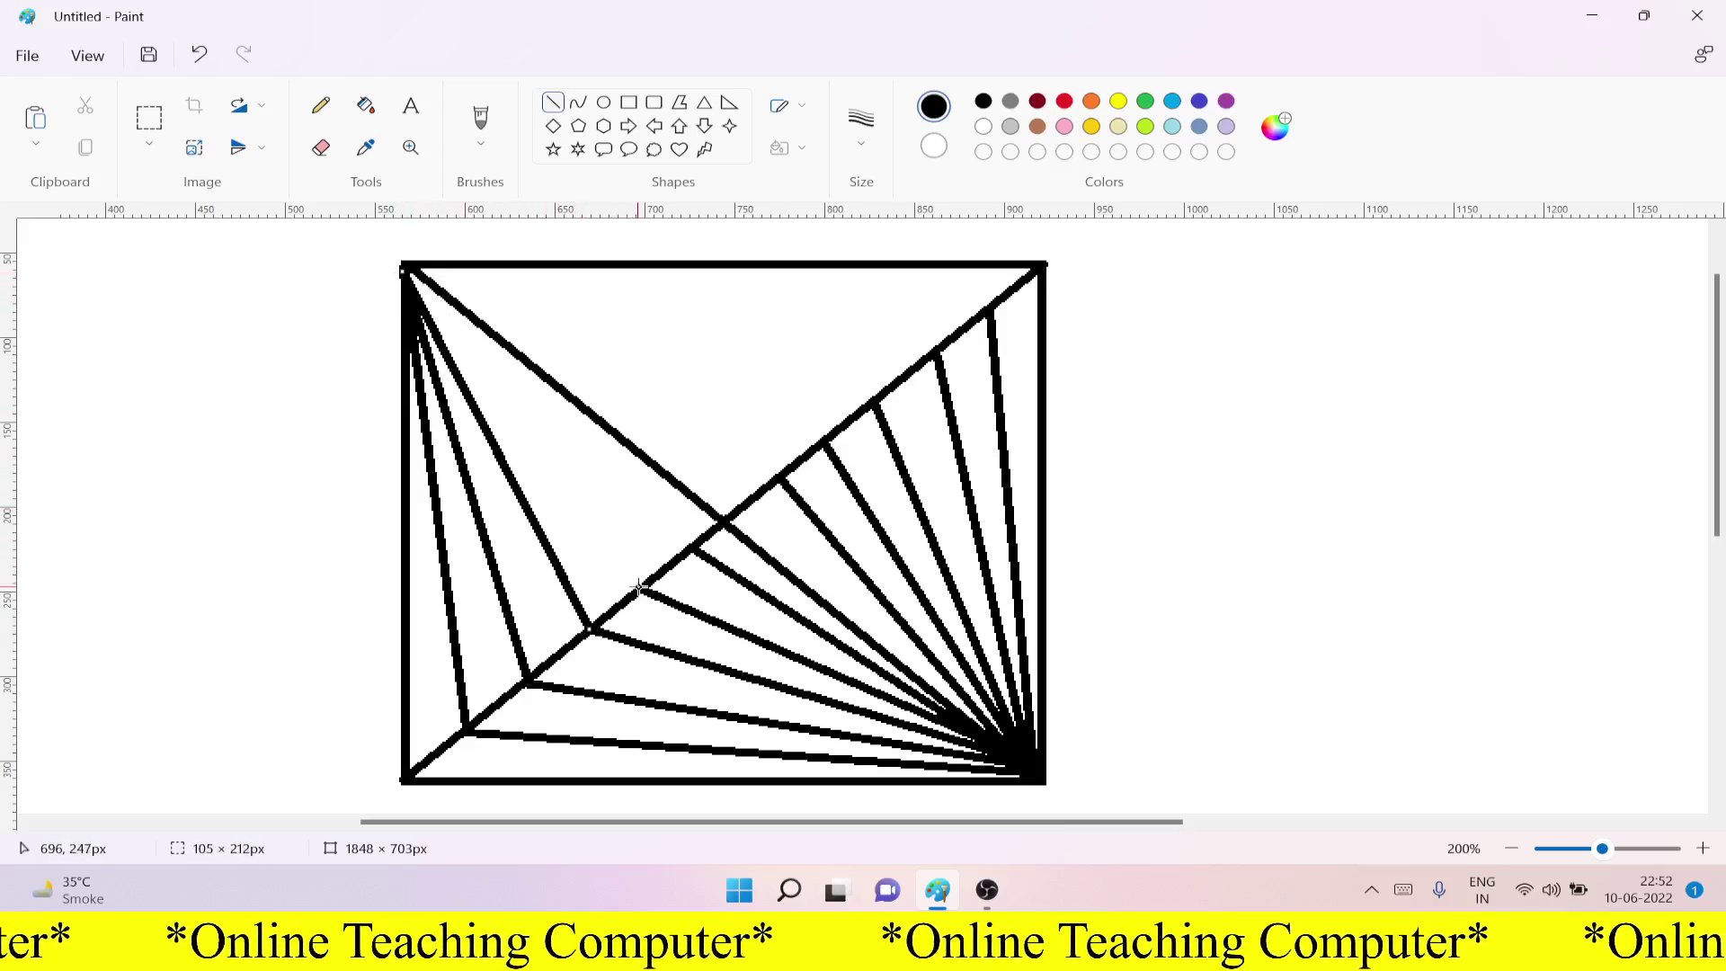
{"action": "left_click_drag", "start_coordinate": [639, 589], "coordinate": [404, 271]}
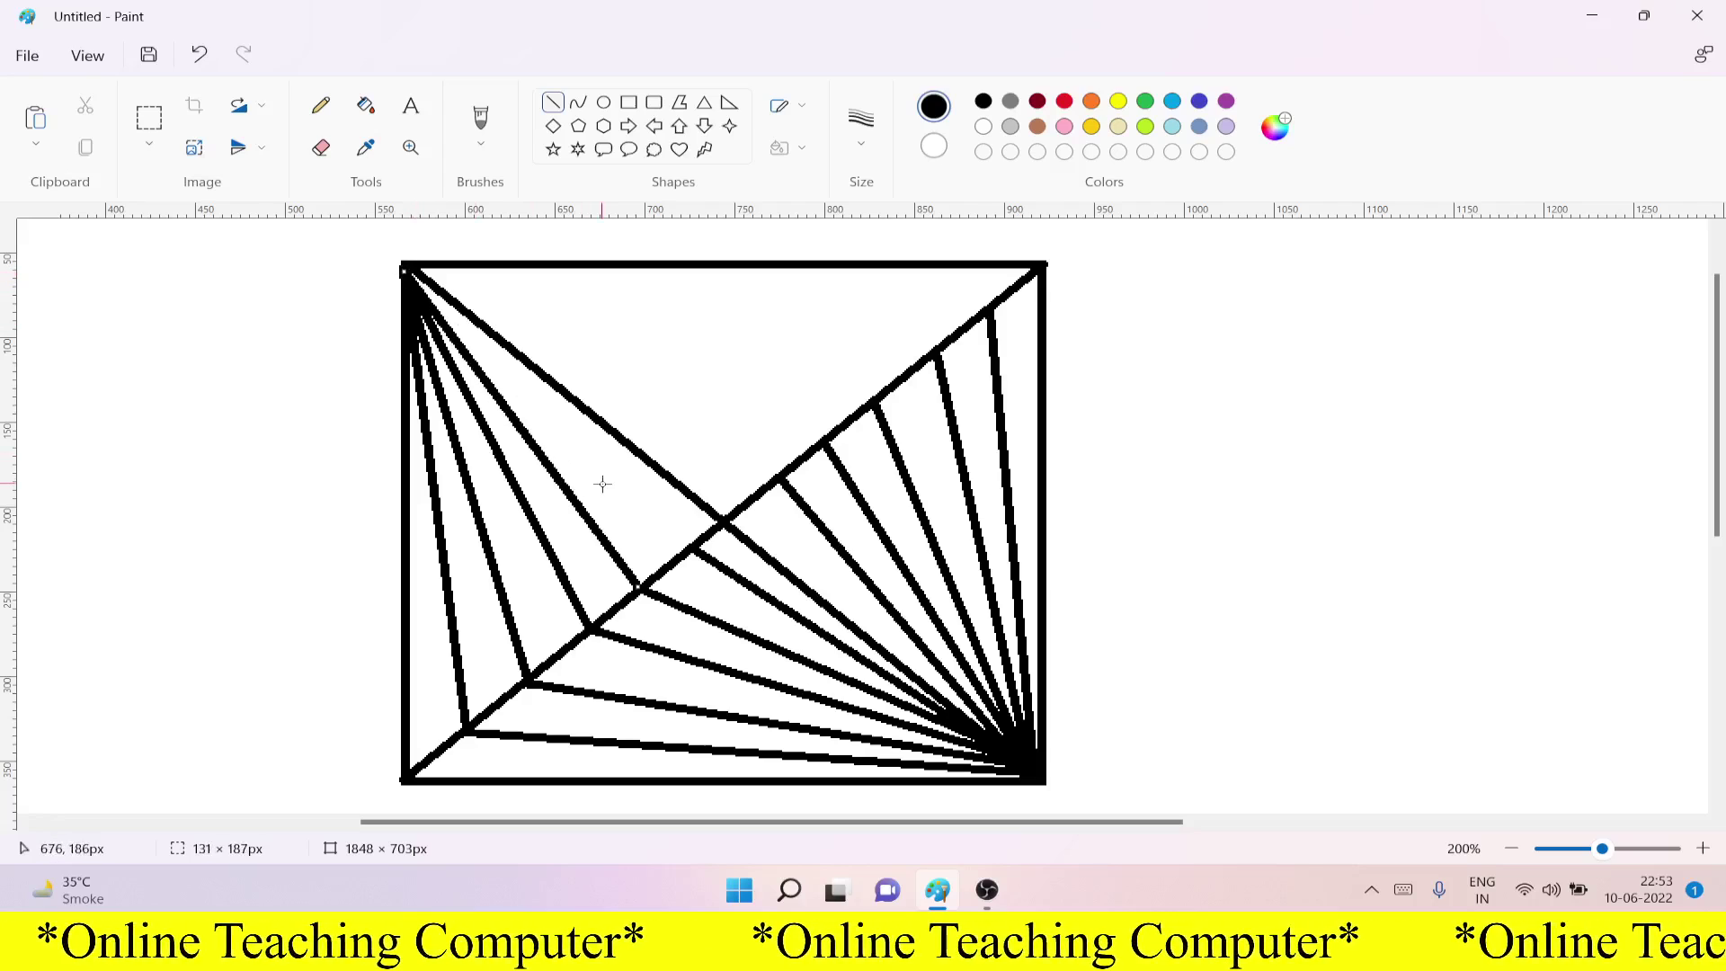
{"action": "left_click_drag", "start_coordinate": [690, 549], "coordinate": [404, 270]}
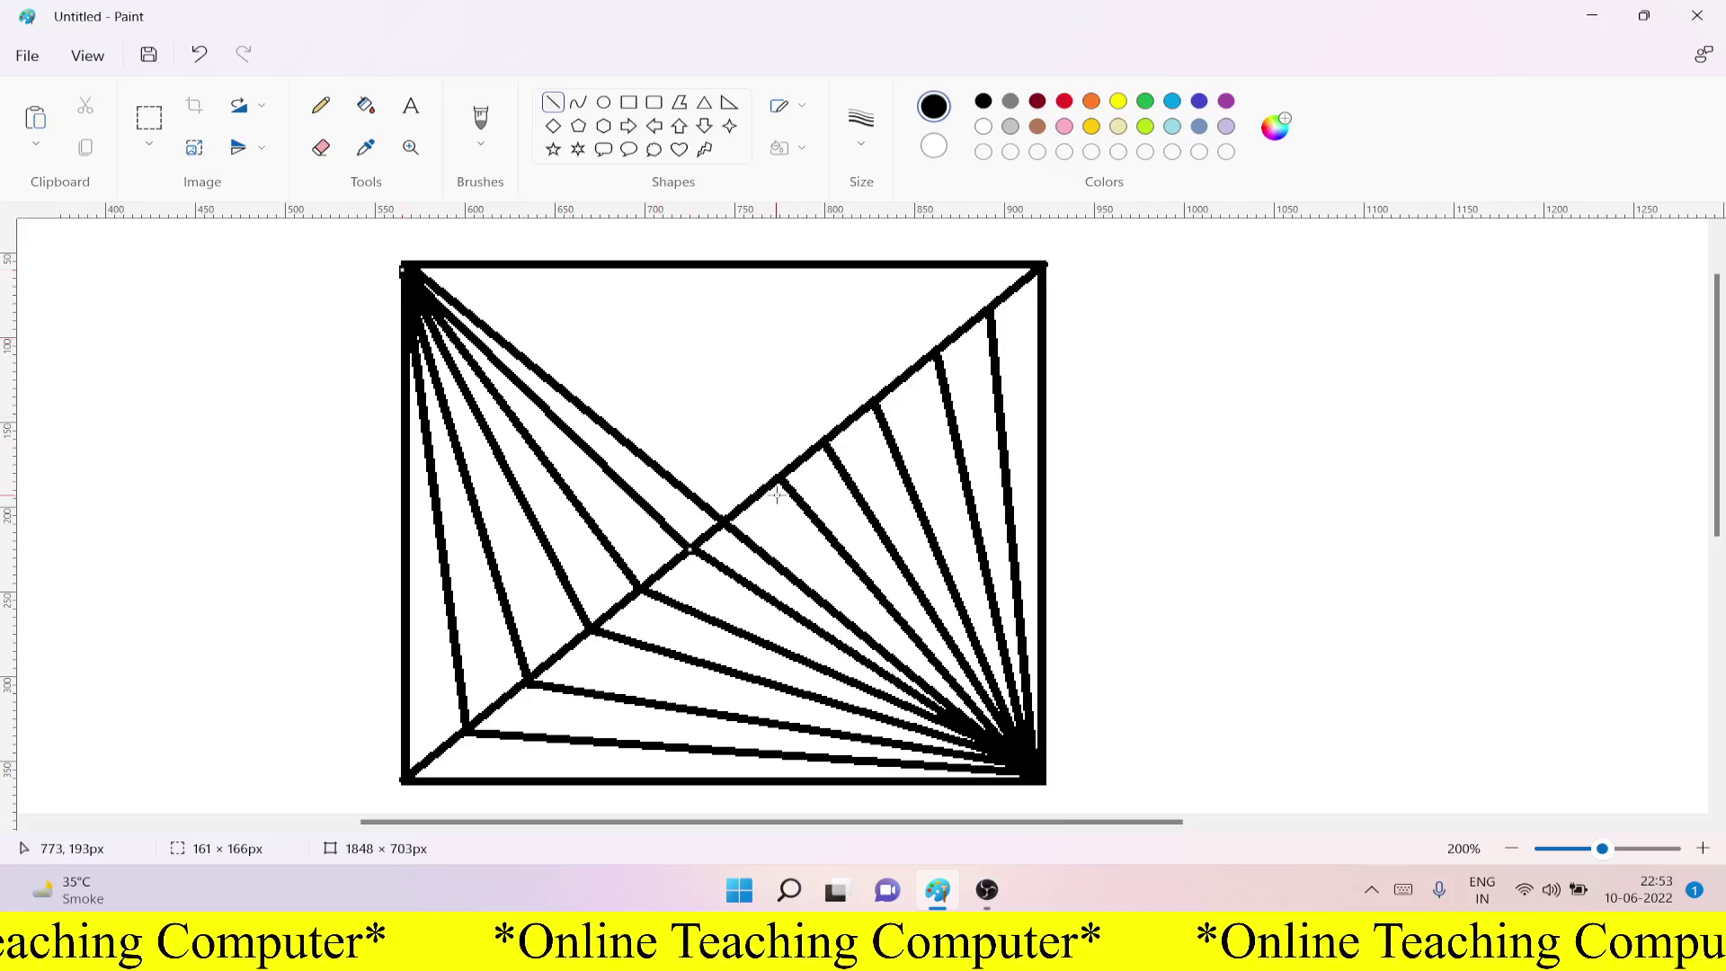
{"action": "left_click_drag", "start_coordinate": [777, 477], "coordinate": [417, 270]}
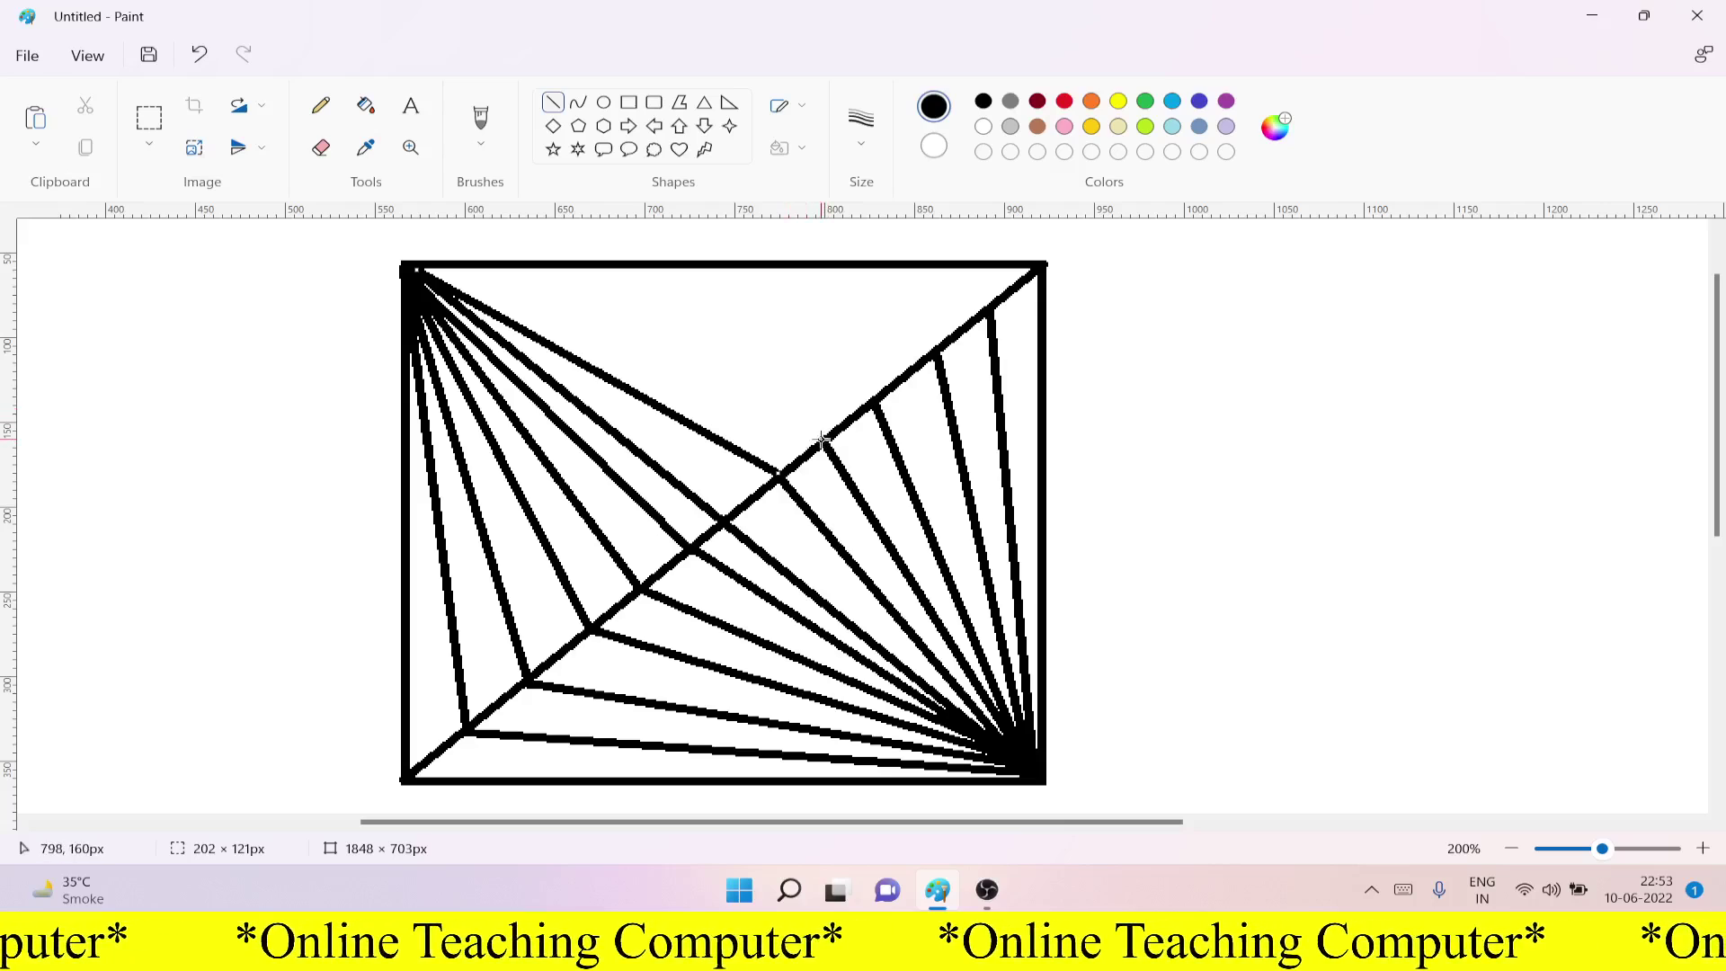
{"action": "left_click_drag", "start_coordinate": [822, 441], "coordinate": [419, 267]}
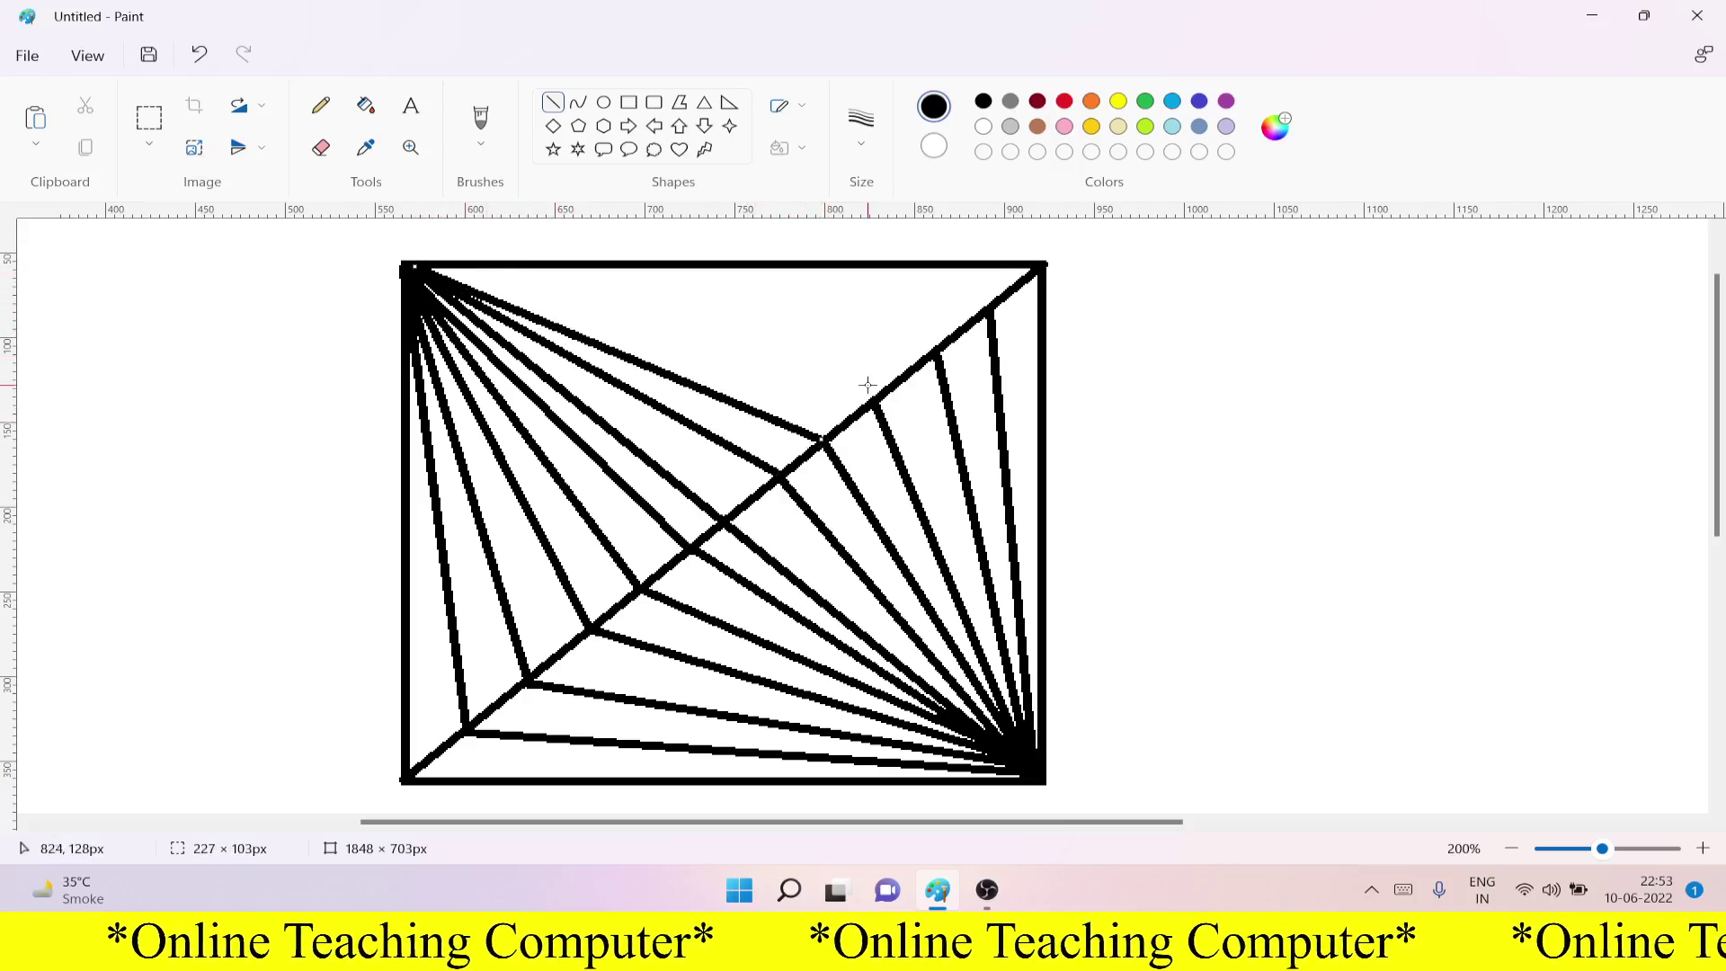
{"action": "left_click_drag", "start_coordinate": [868, 398], "coordinate": [426, 265]}
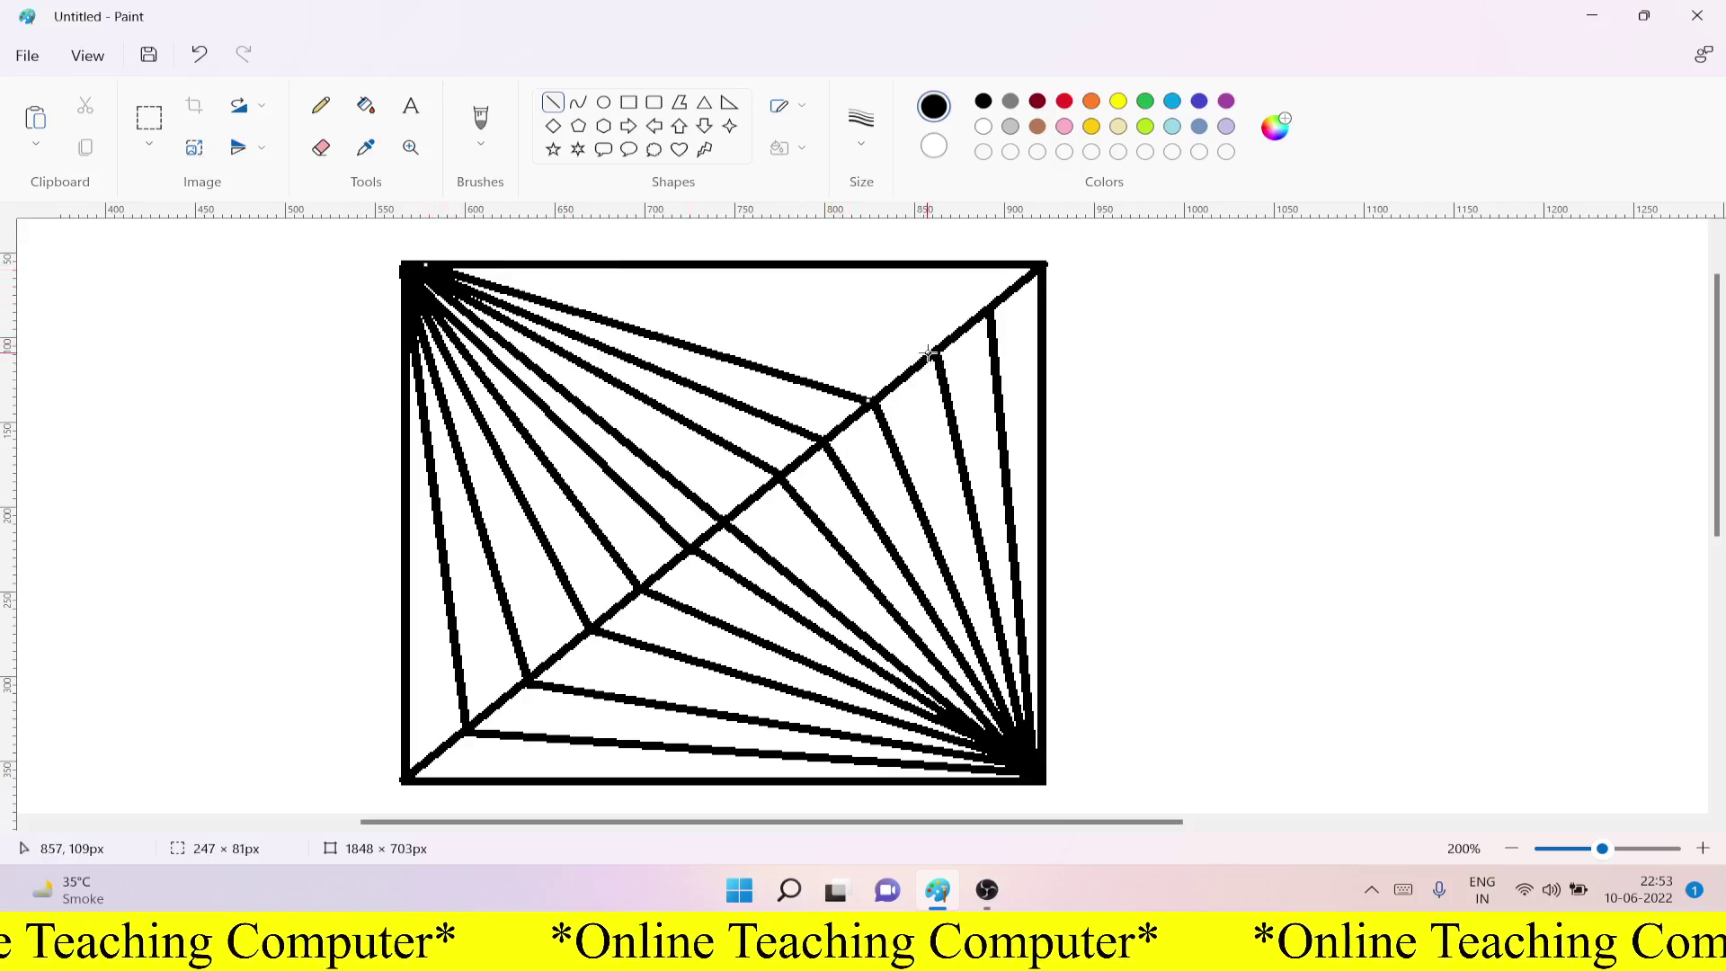
{"action": "left_click_drag", "start_coordinate": [931, 353], "coordinate": [448, 268]}
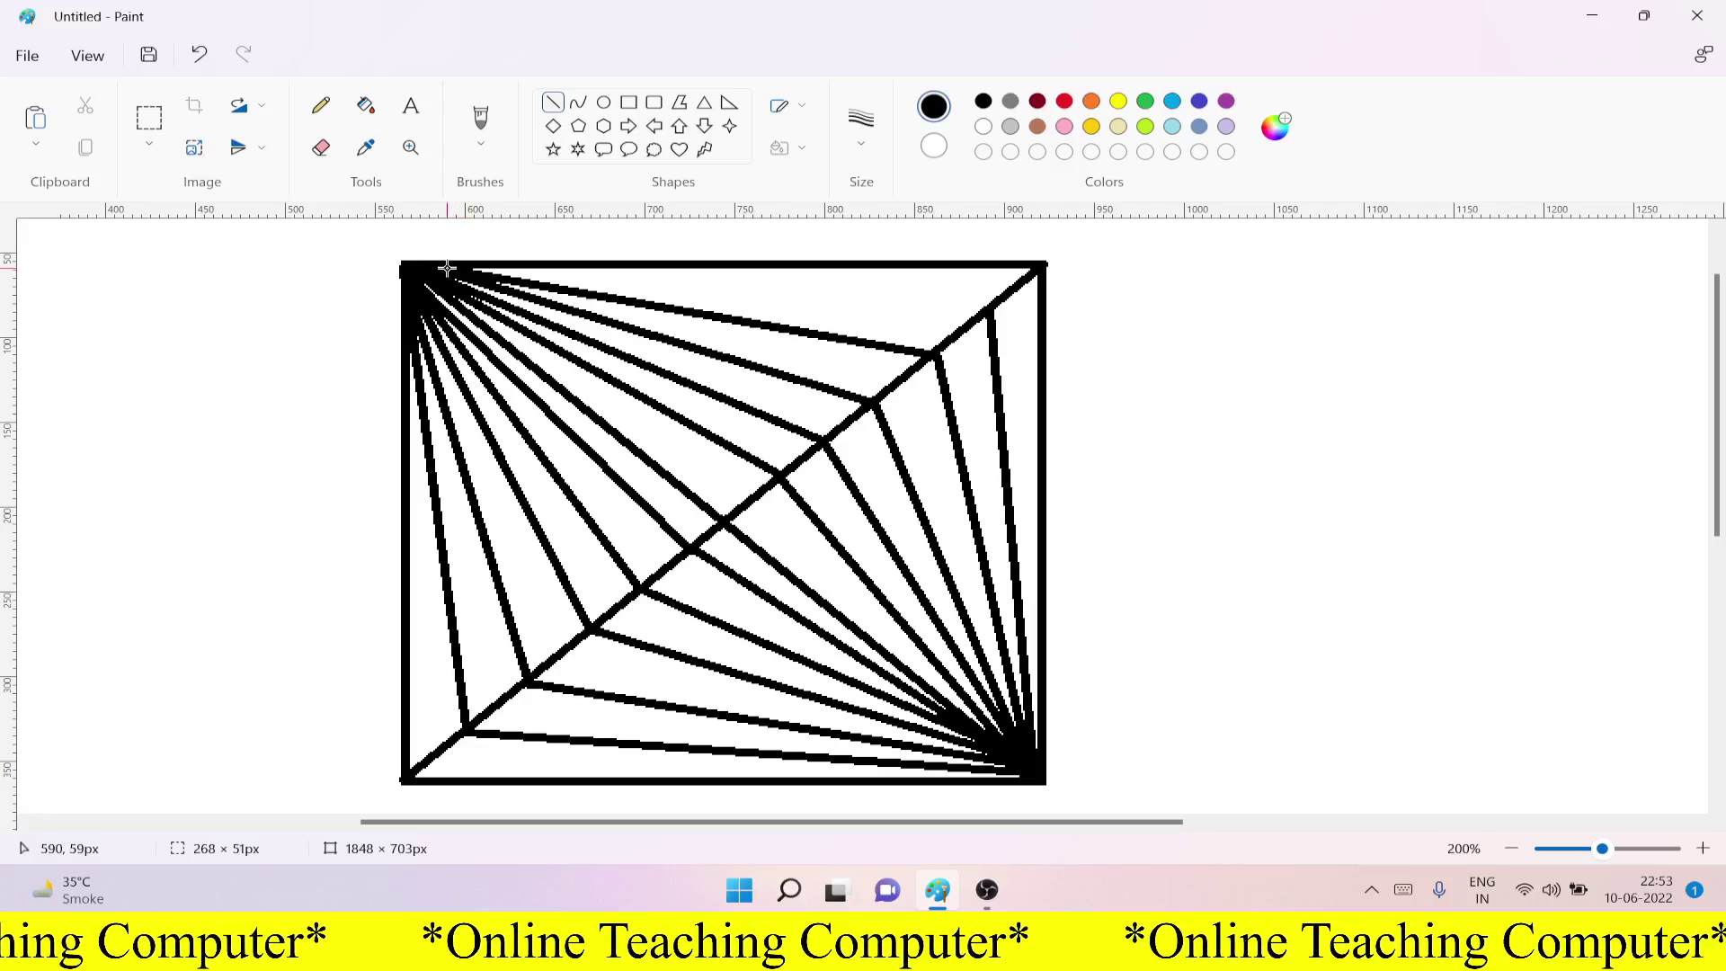
{"action": "left_click_drag", "start_coordinate": [986, 308], "coordinate": [450, 269]}
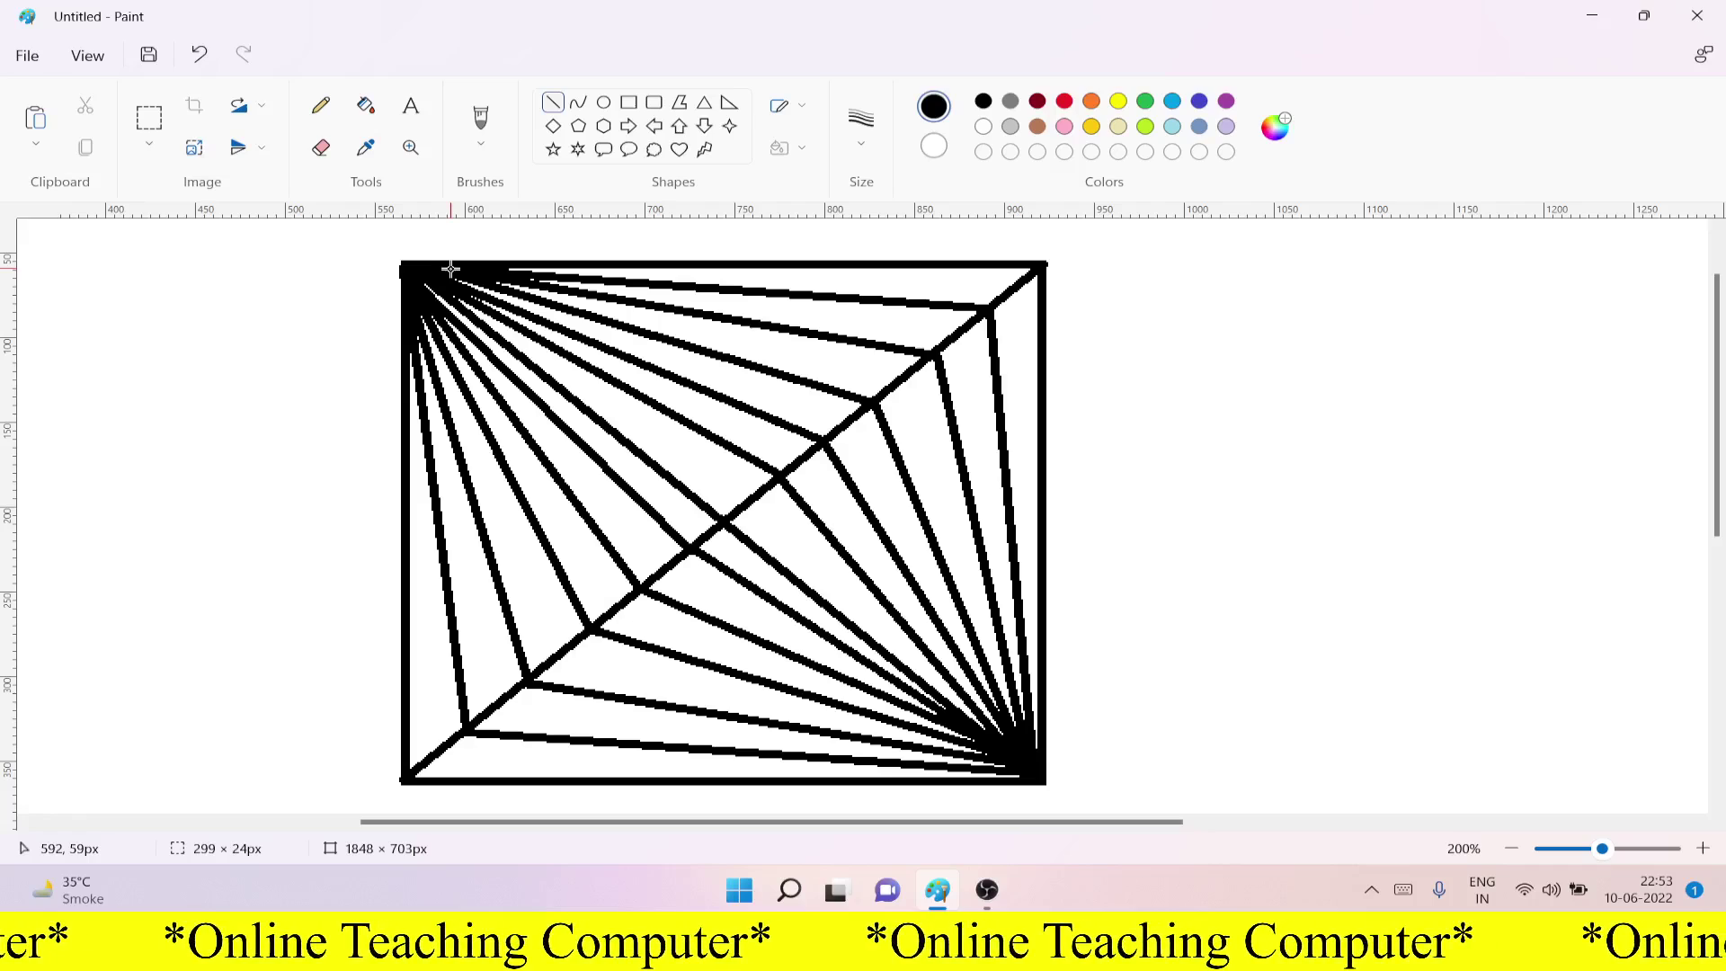
Step: Select the whole line-filled rectangle with a rectangular selection of about 420 × 367 px
{"action": "left_click", "coordinate": [100, 55]}
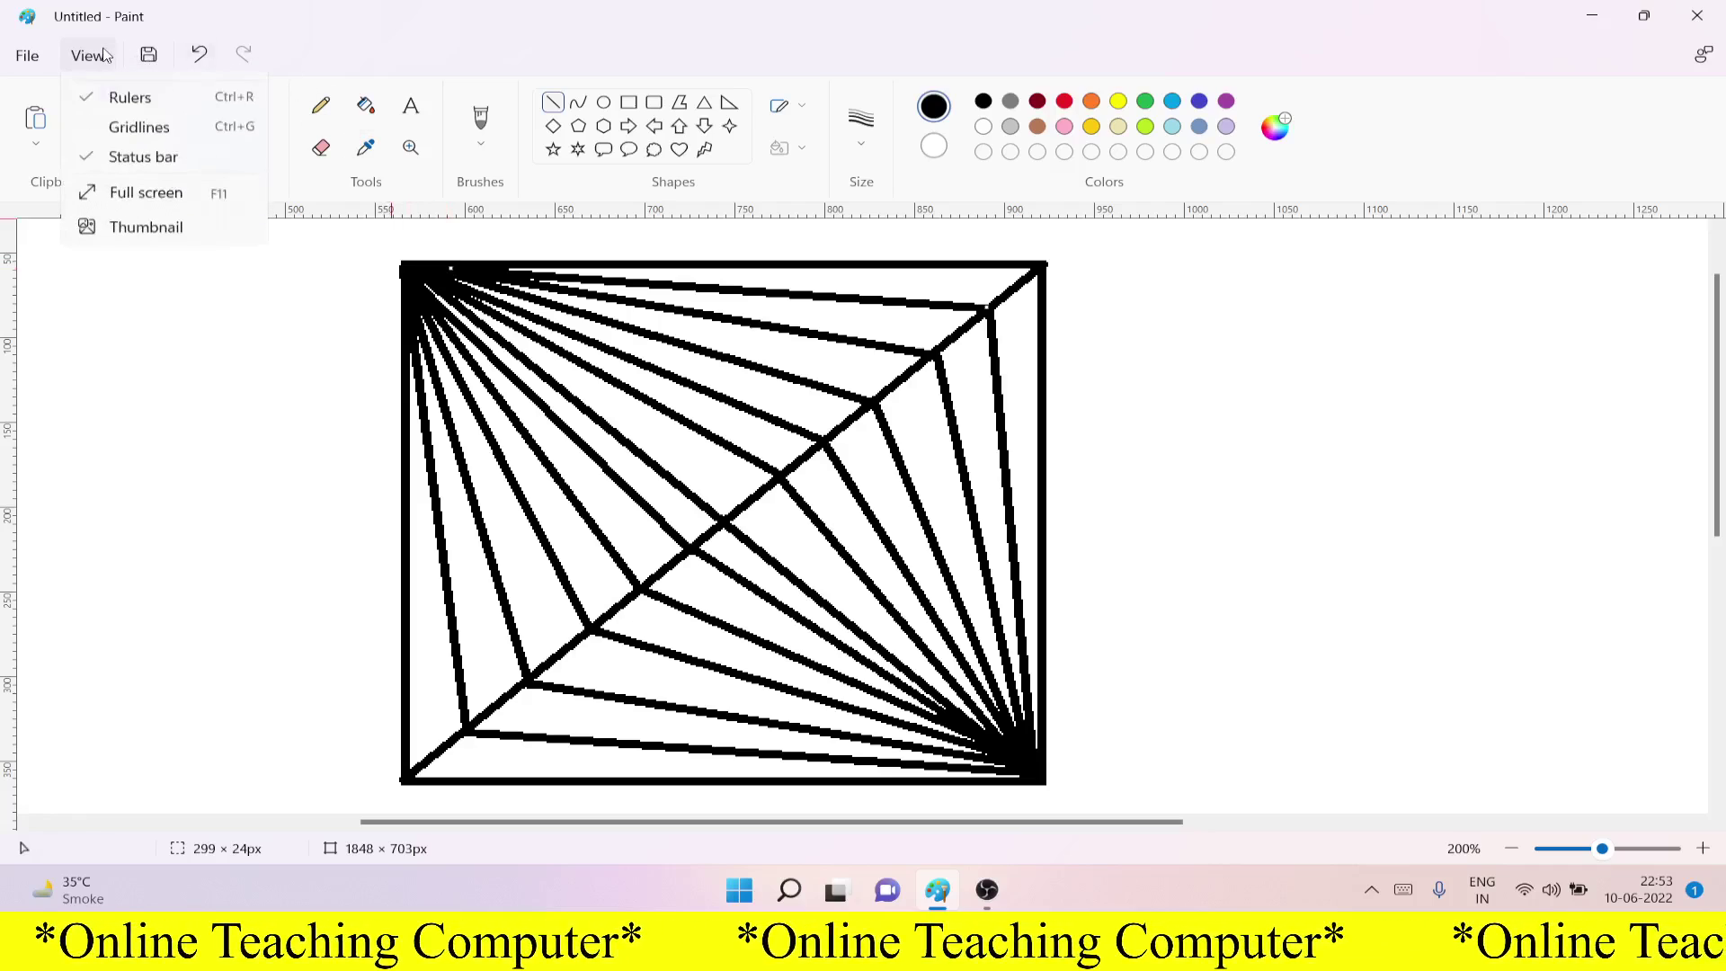
{"action": "left_click", "coordinate": [128, 92]}
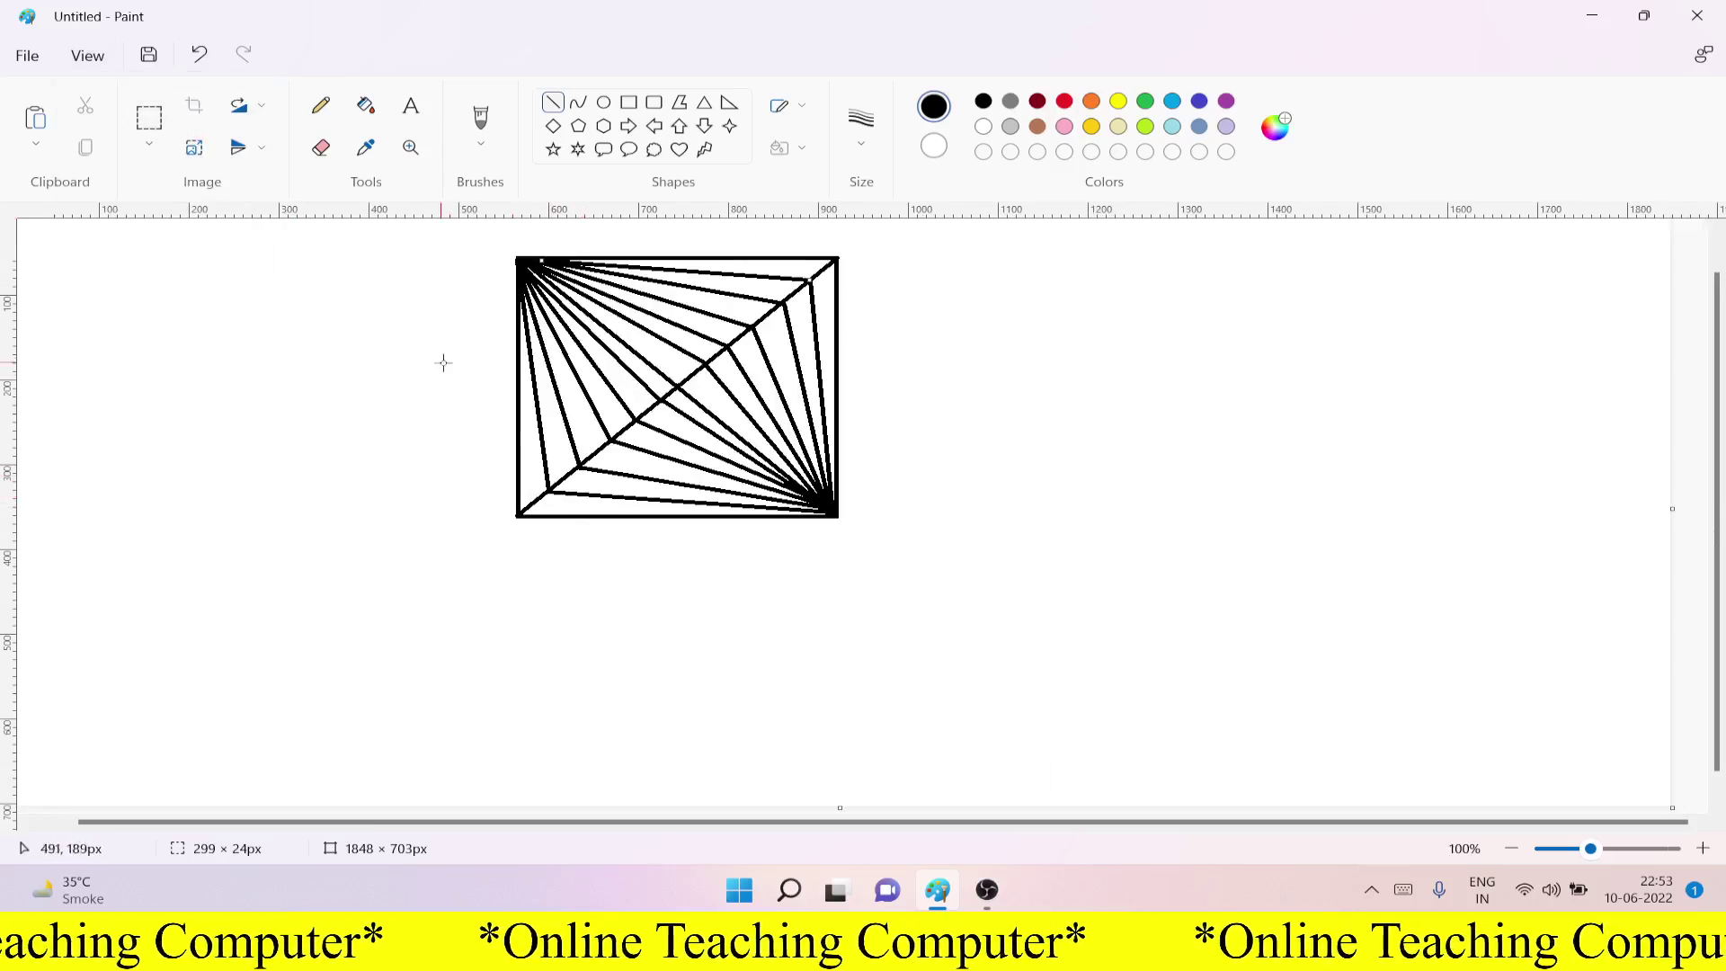
{"action": "left_click", "coordinate": [151, 120]}
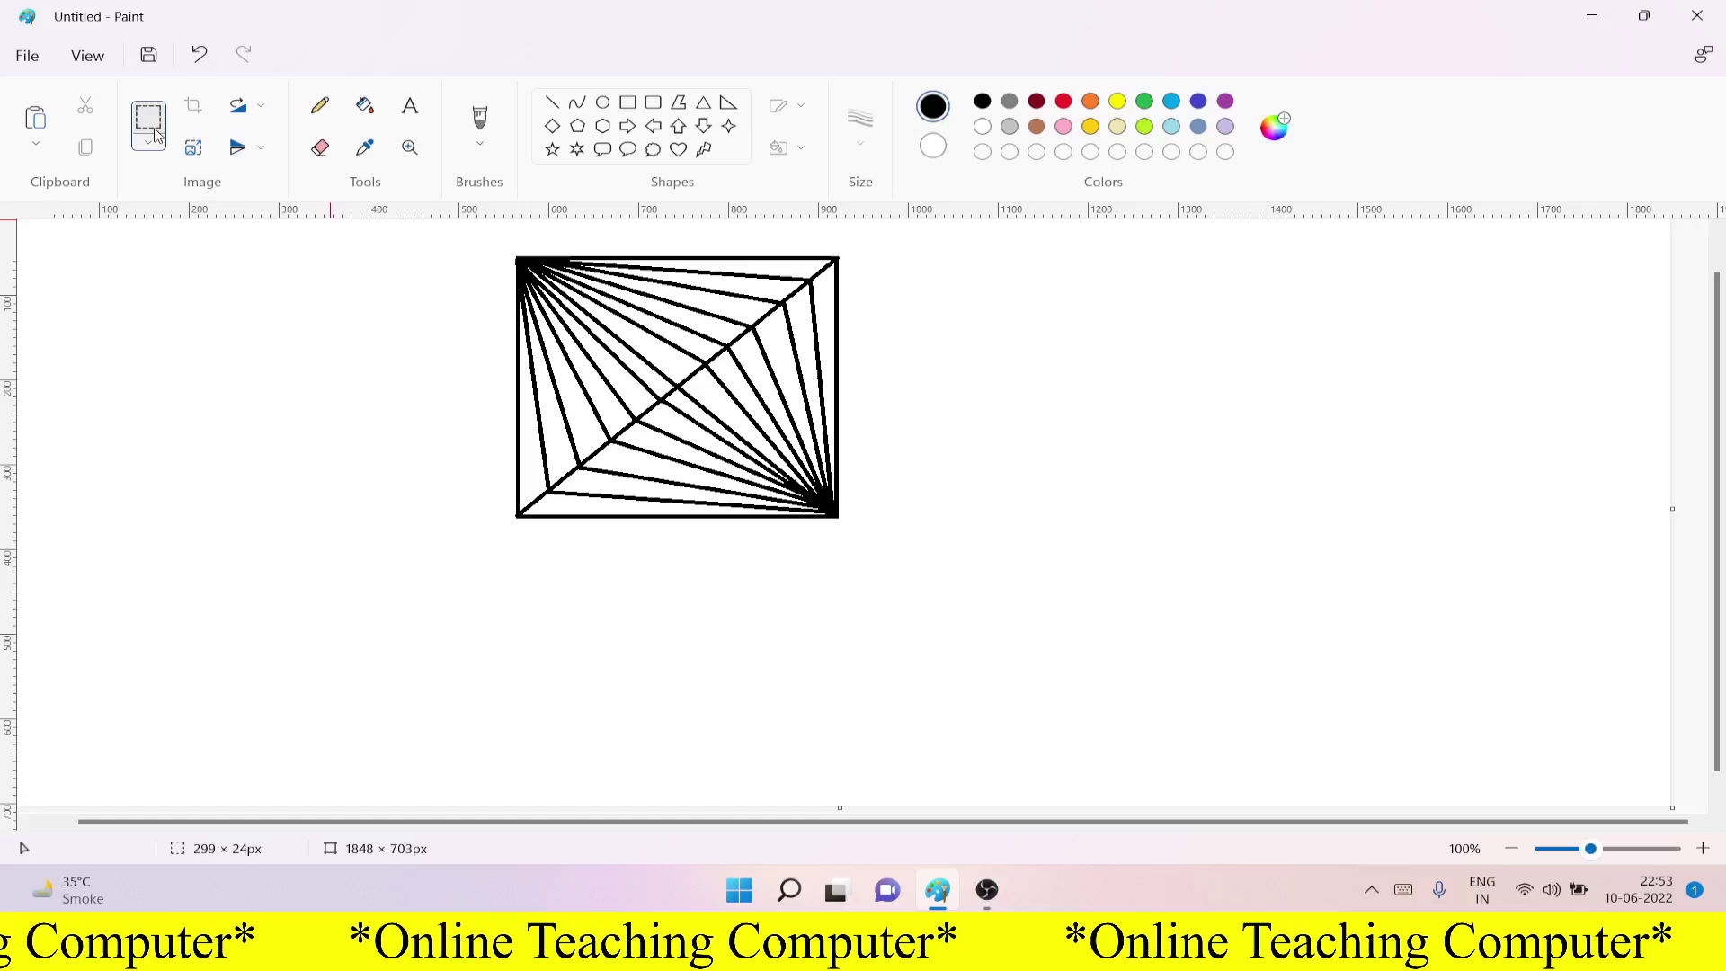
{"action": "left_click", "coordinate": [155, 144]}
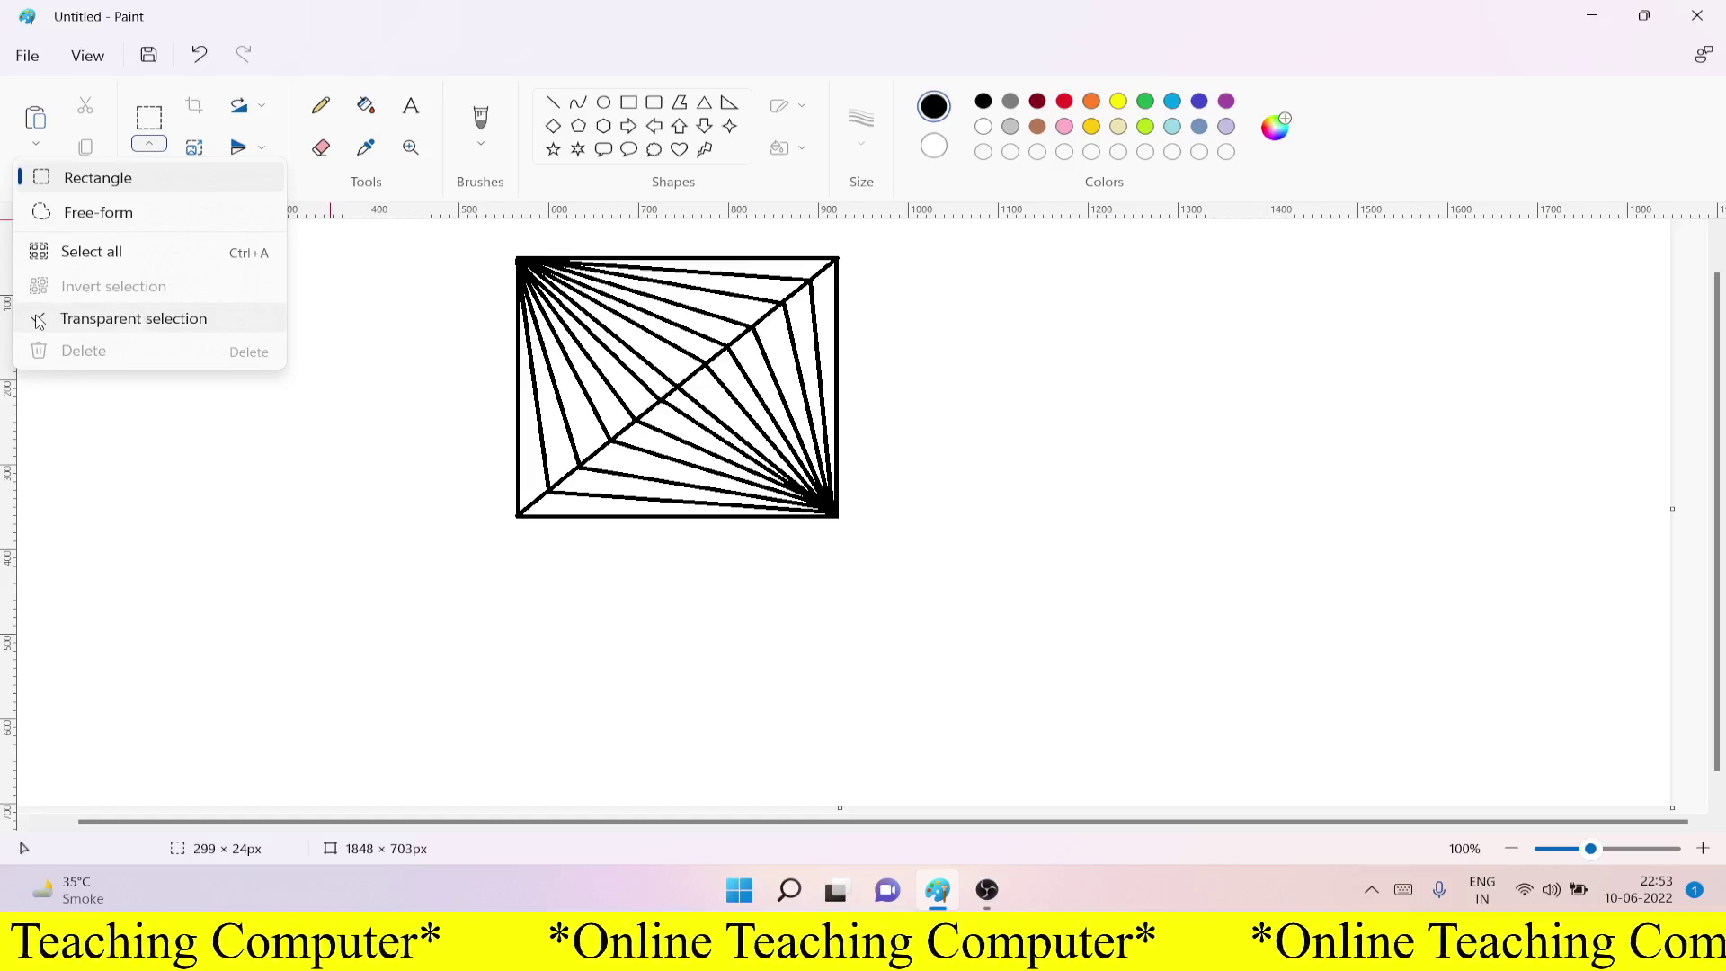
{"action": "left_click", "coordinate": [139, 395]}
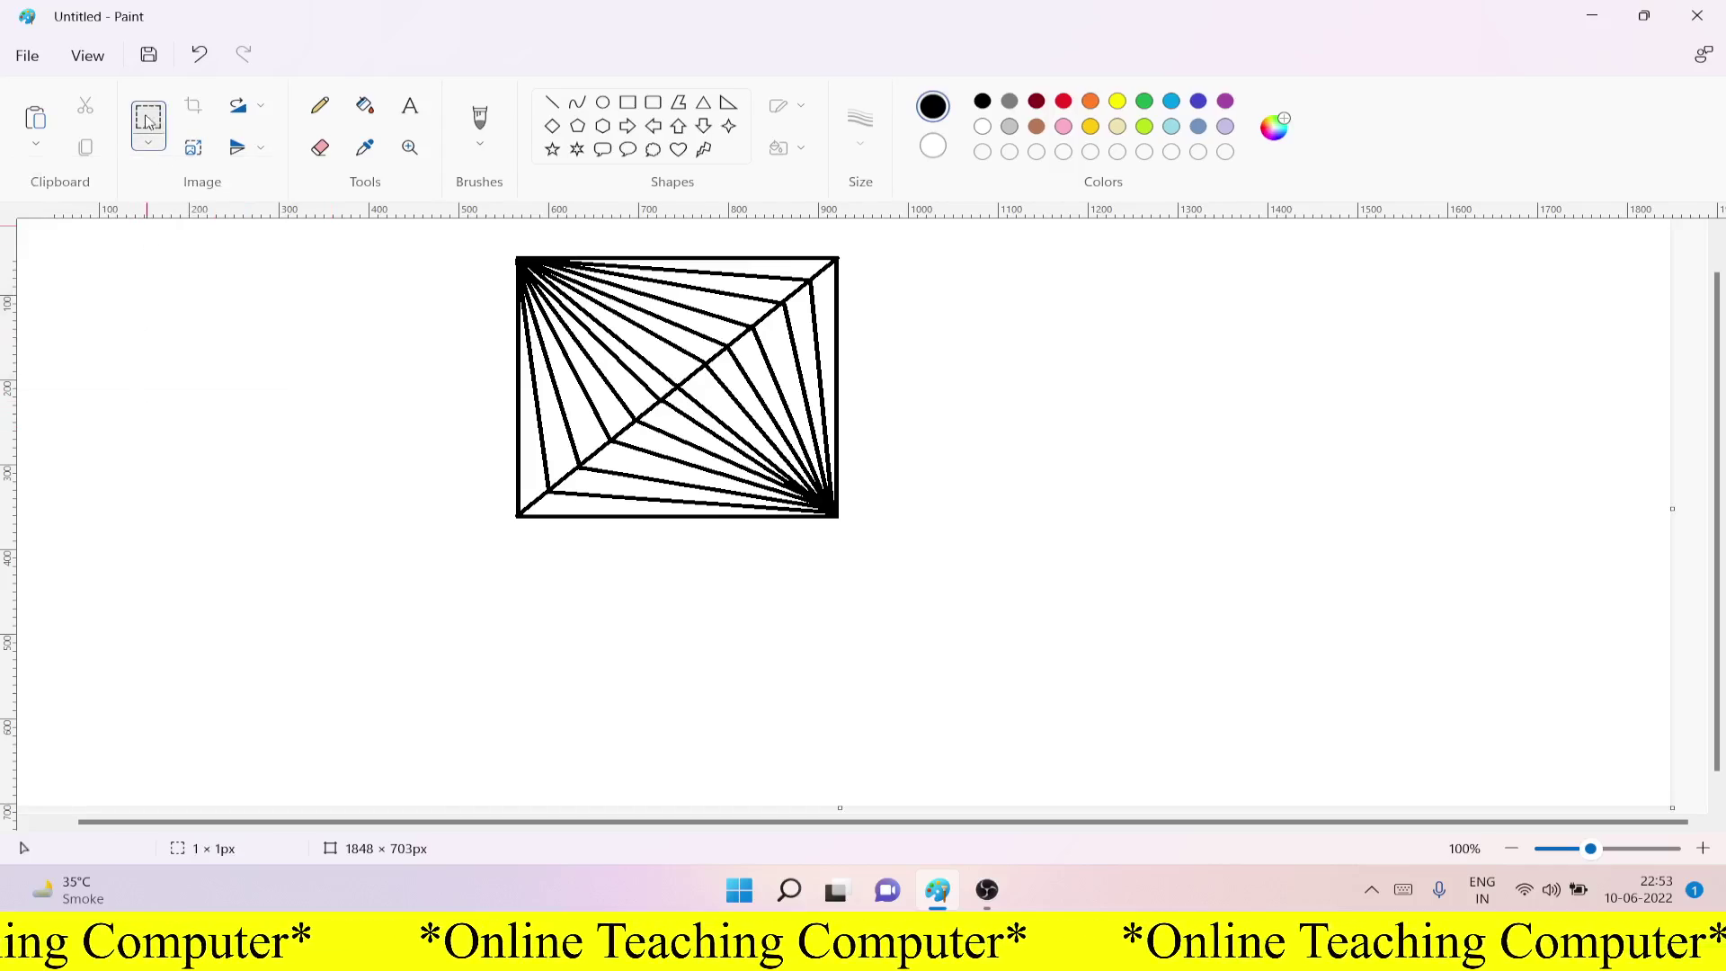
{"action": "mouse_move", "coordinate": [504, 240]}
{"action": "left_mouse_down"}
{"action": "mouse_move", "coordinate": [540, 323]}
{"action": "mouse_move", "coordinate": [858, 576]}
{"action": "mouse_move", "coordinate": [880, 546]}
{"action": "left_mouse_up"}
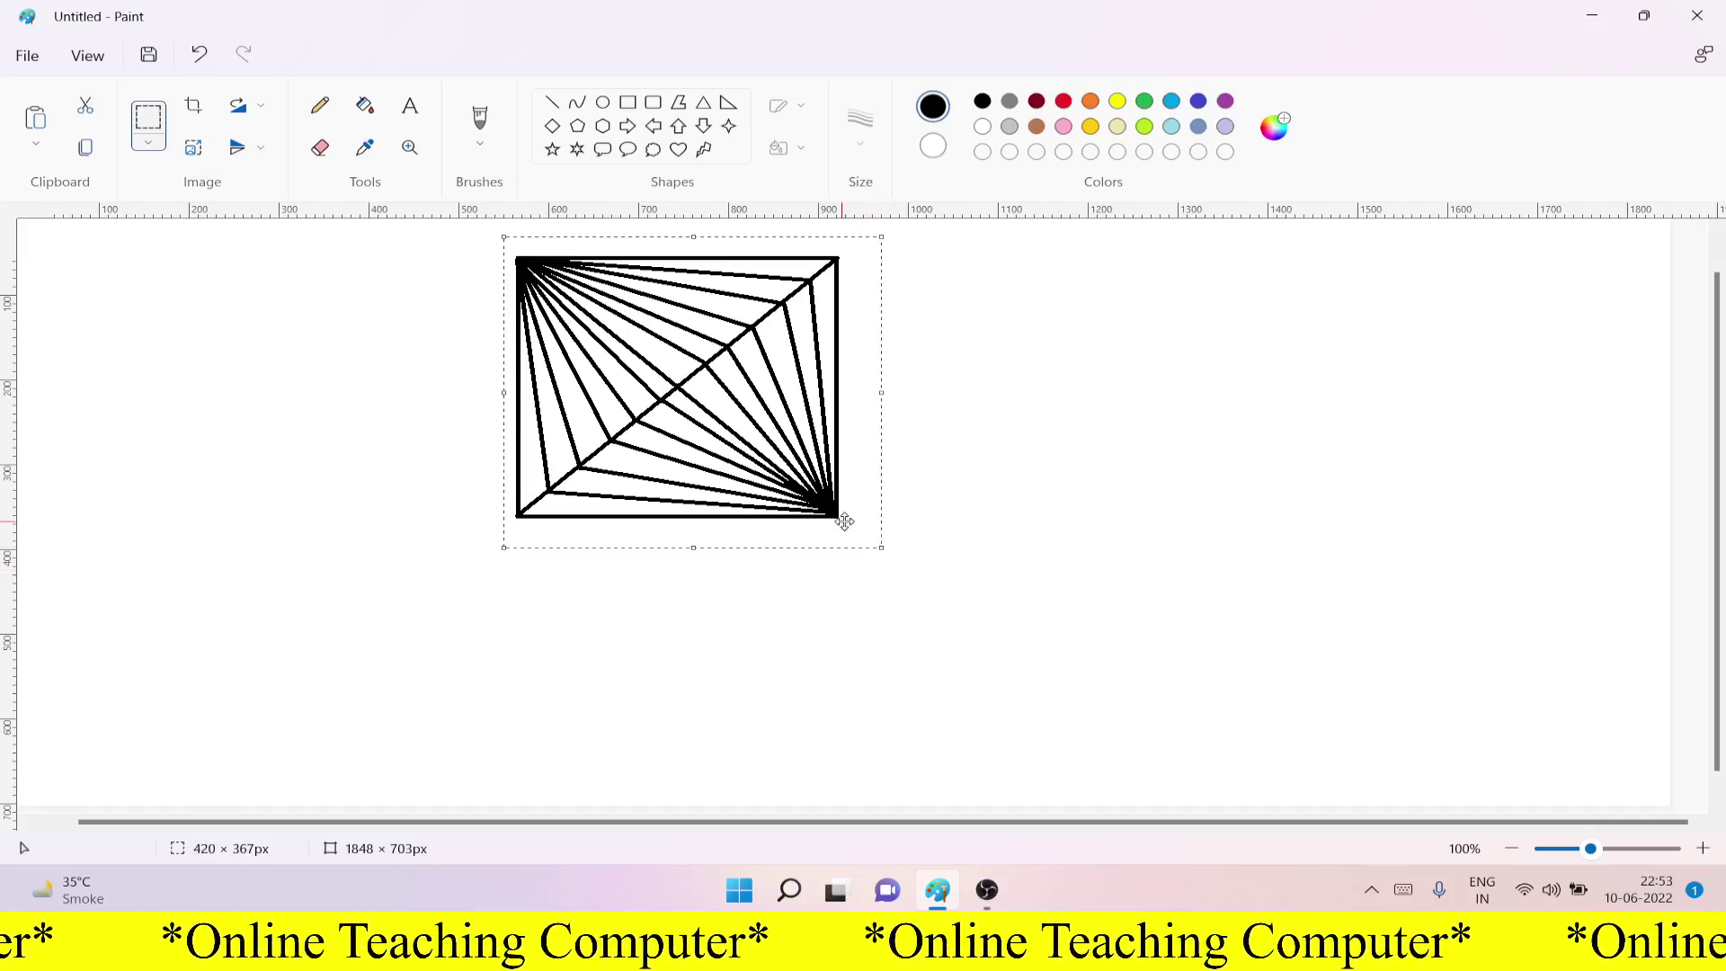
Step: Duplicate the selected line-filled rectangle and place the copy diagonally below it, its upper-left corner touching the original's lower-right corner
{"action": "left_click", "coordinate": [86, 150]}
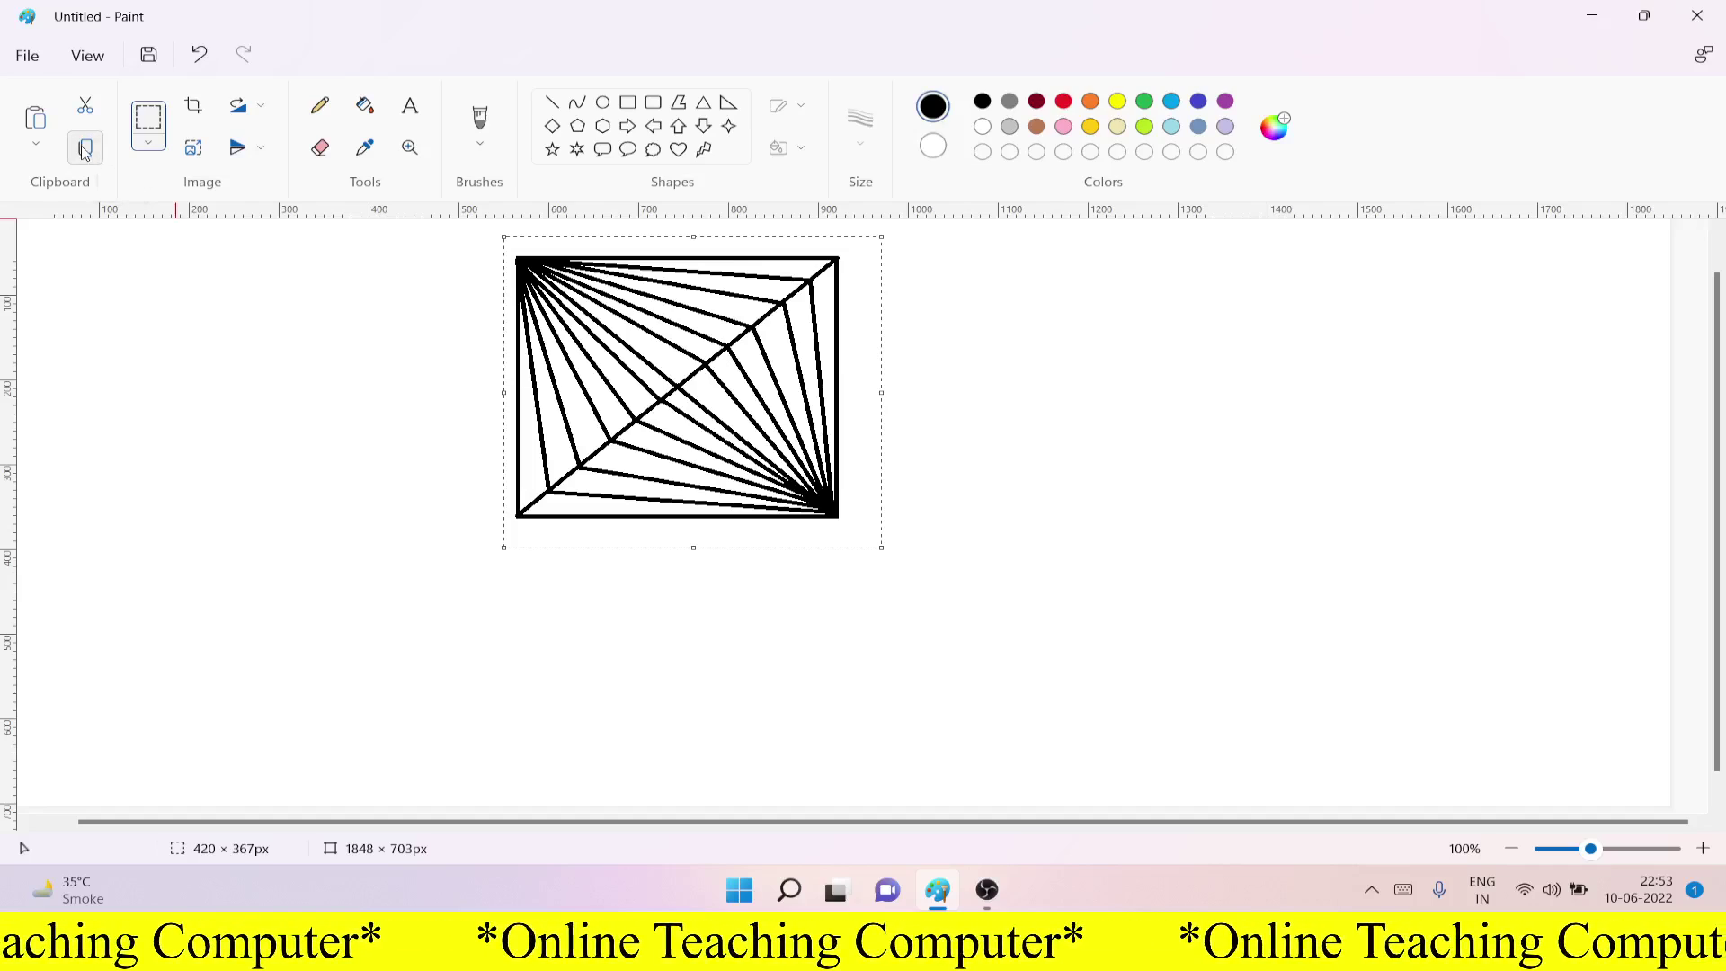
{"action": "left_click", "coordinate": [42, 120]}
{"action": "key", "text": "Delete"}
{"action": "left_click", "coordinate": [40, 117]}
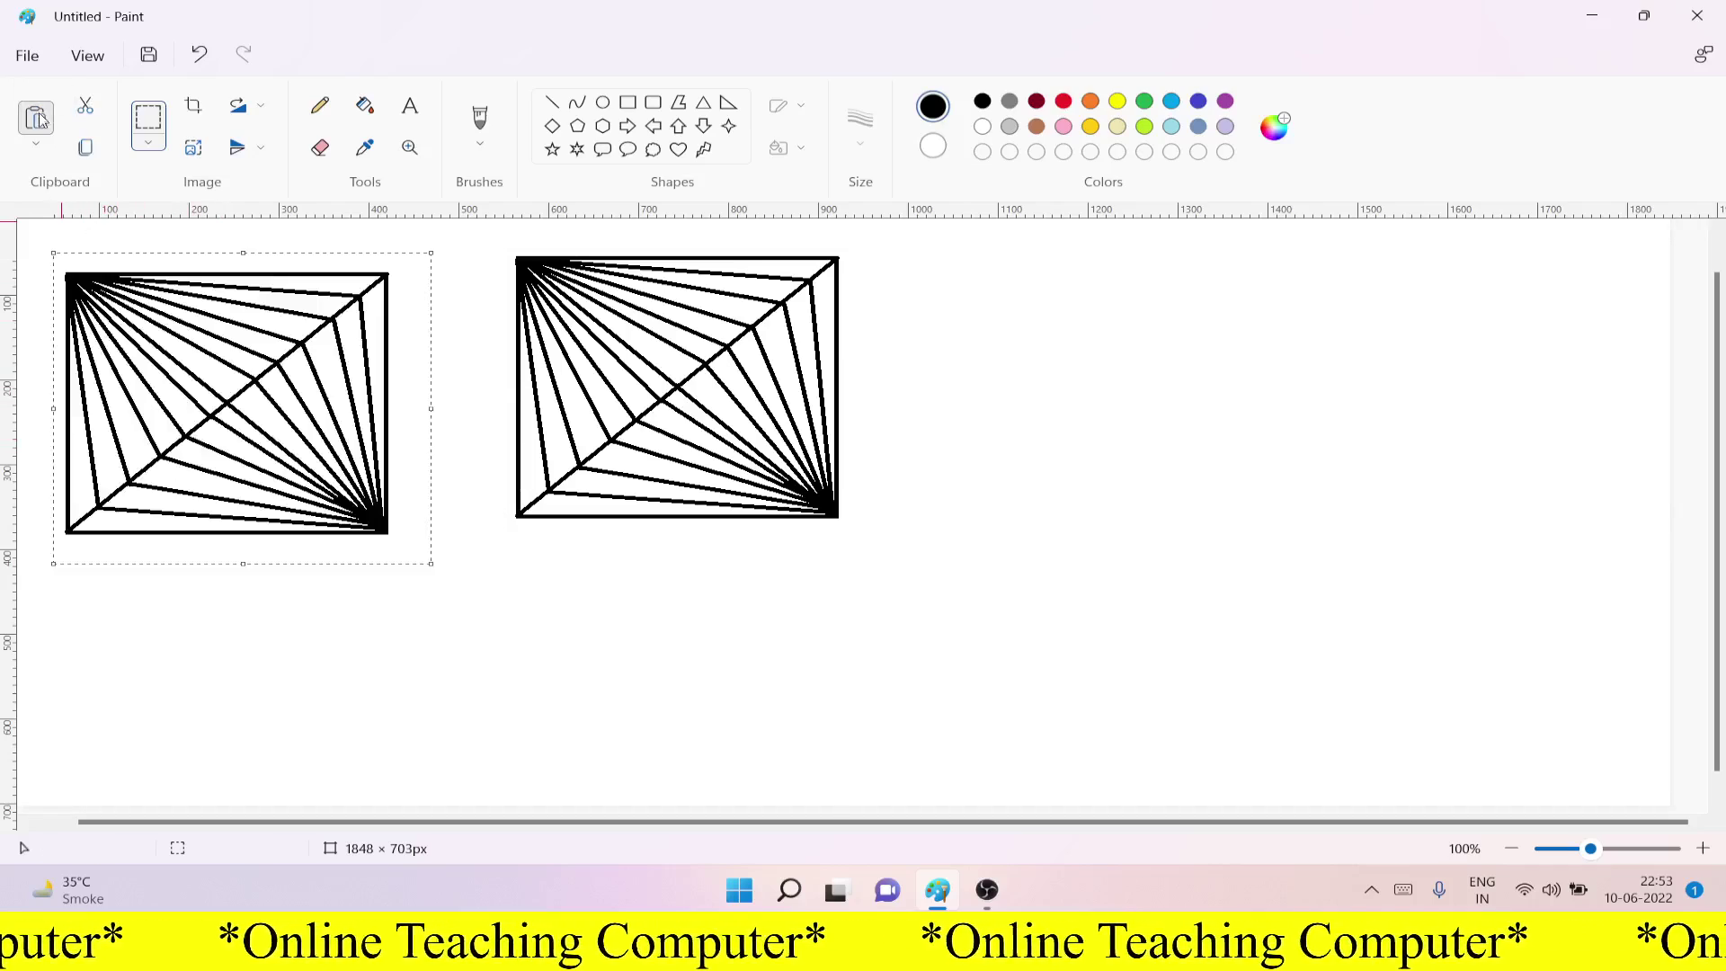
{"action": "mouse_move", "coordinate": [257, 414]}
{"action": "left_mouse_down"}
{"action": "mouse_move", "coordinate": [604, 400]}
{"action": "mouse_move", "coordinate": [854, 488]}
{"action": "mouse_move", "coordinate": [1026, 655]}
{"action": "left_mouse_up"}
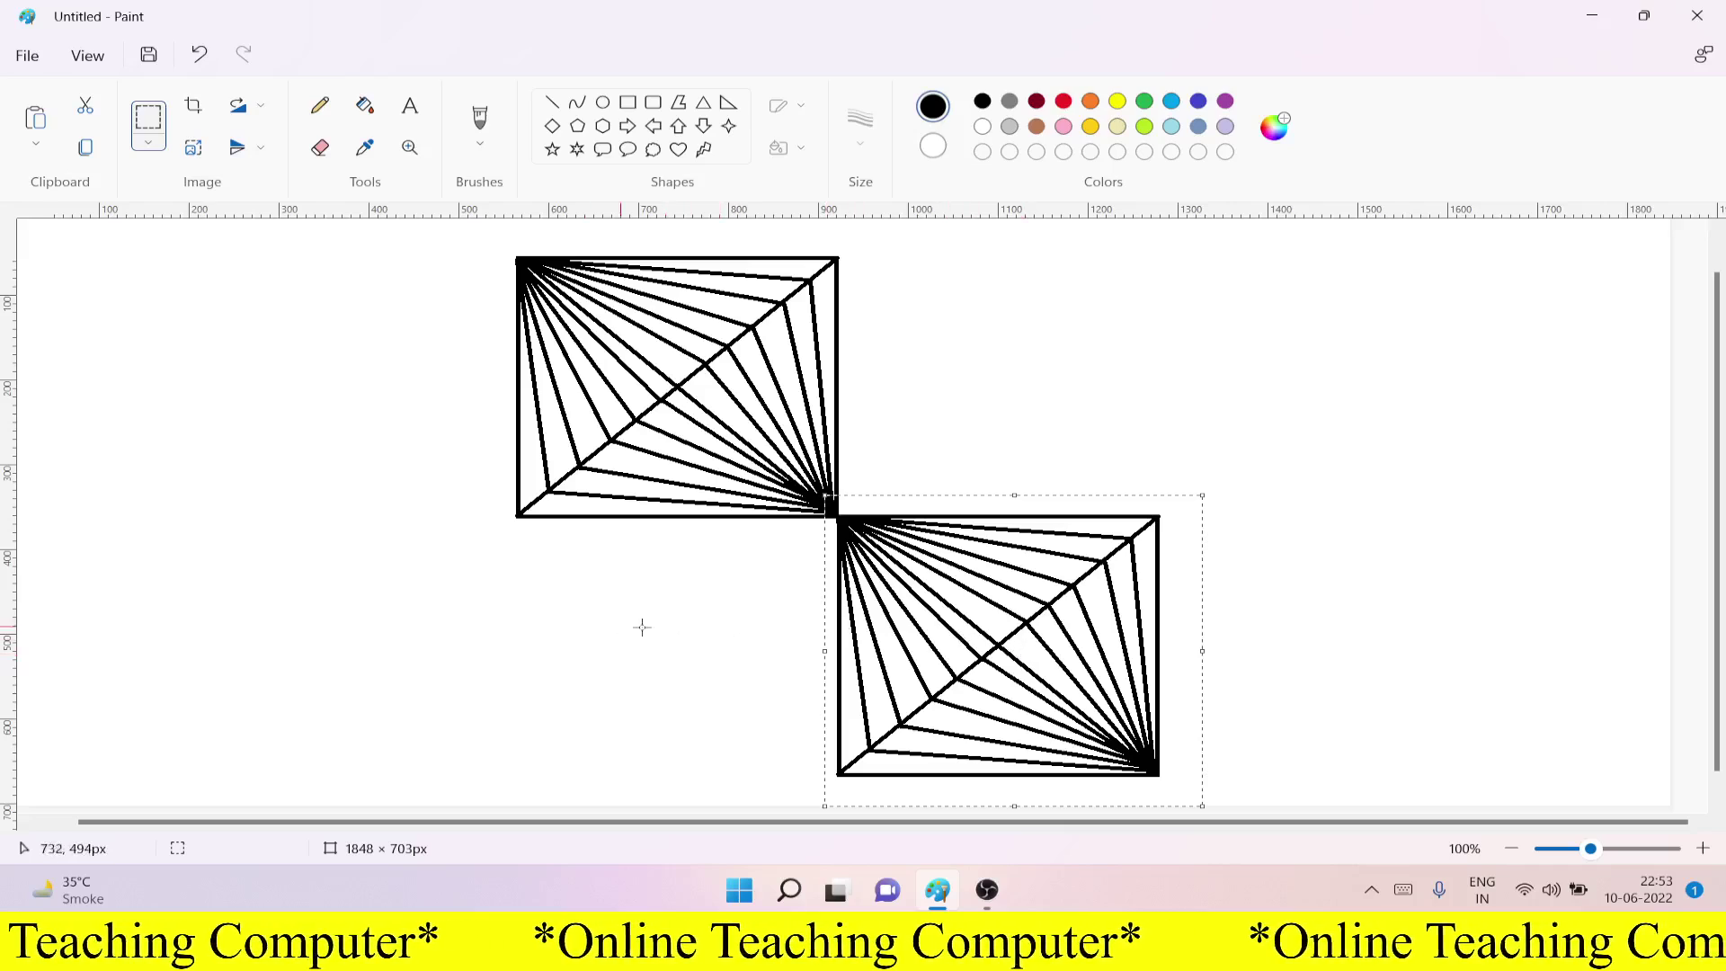
Step: Select both line-filled rectangles with a selection of about 771 × 668 px and paste a copy of the pair beside them
{"action": "left_click", "coordinate": [474, 594]}
{"action": "left_click_drag", "start_coordinate": [499, 242], "coordinate": [1192, 803]}
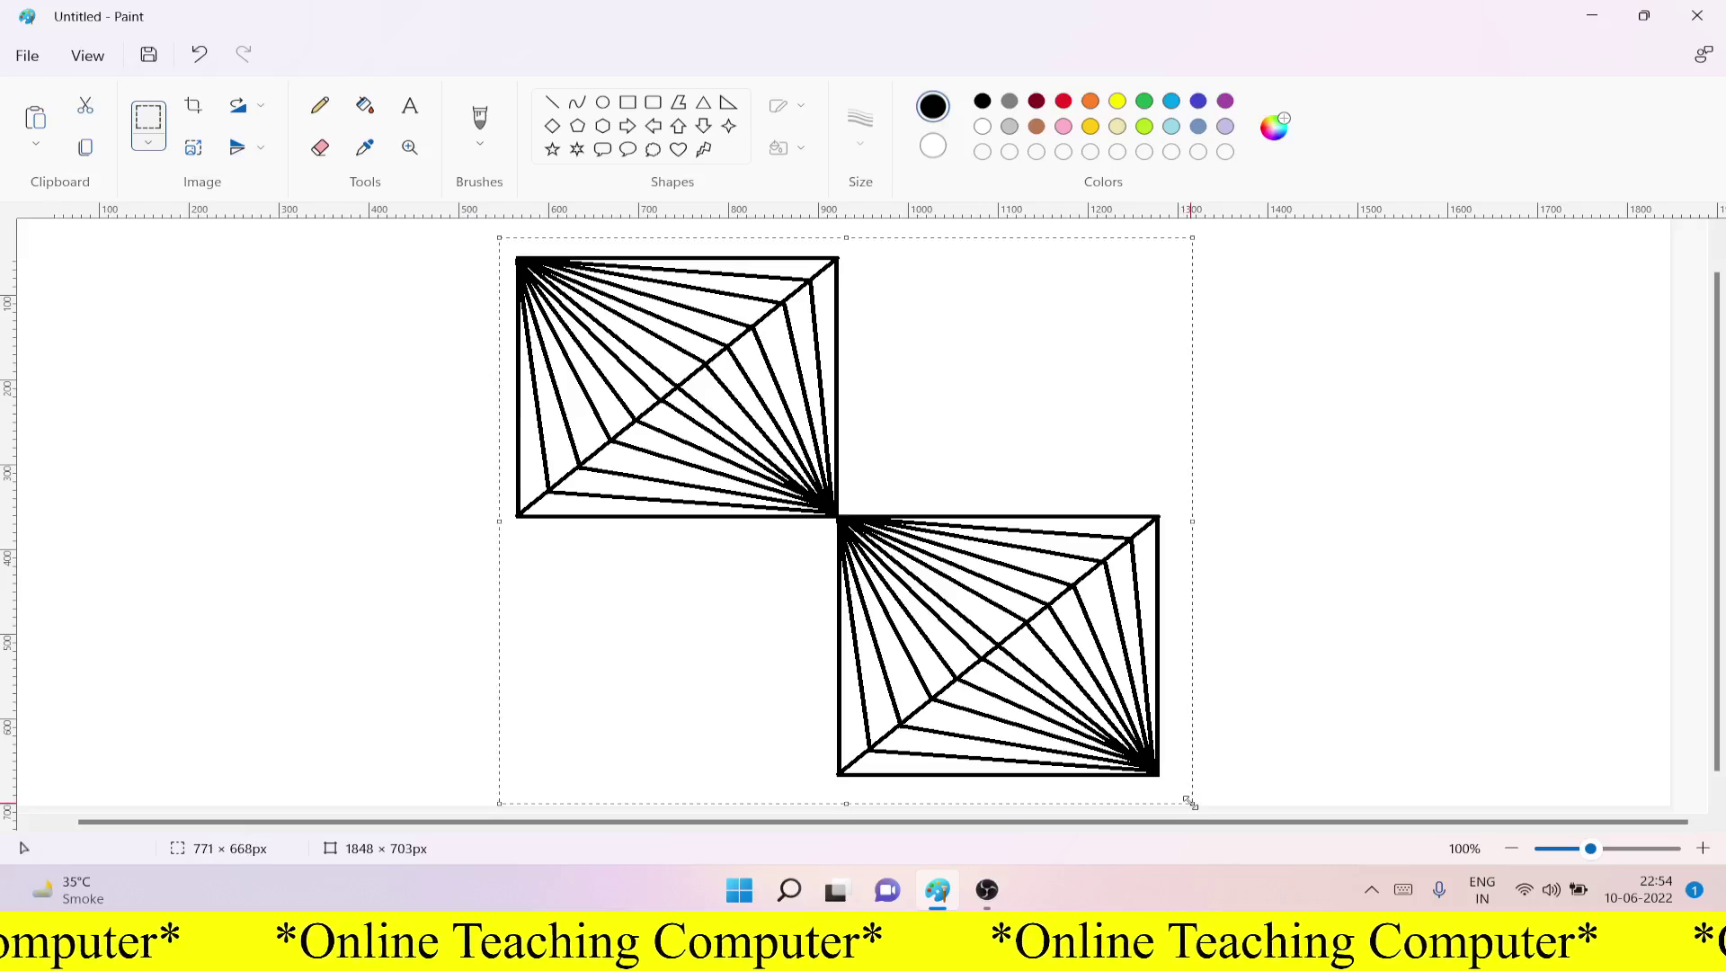
{"action": "left_click", "coordinate": [86, 147]}
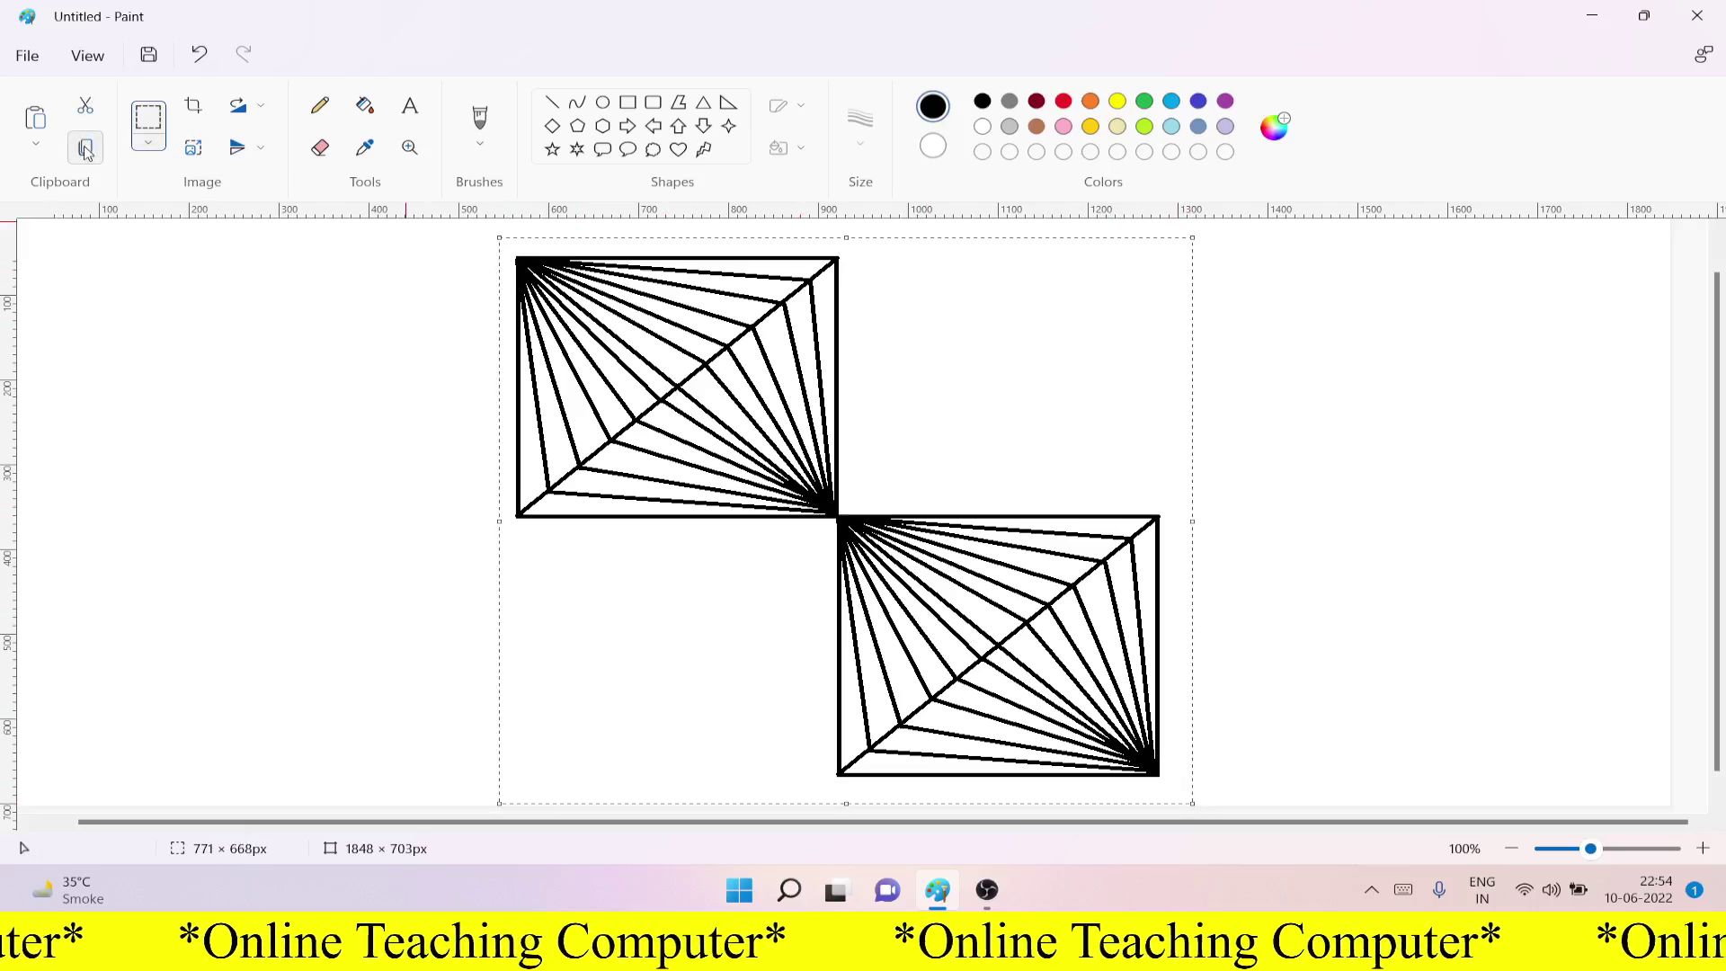
{"action": "left_click", "coordinate": [35, 118]}
{"action": "key", "text": "ctrl+z"}
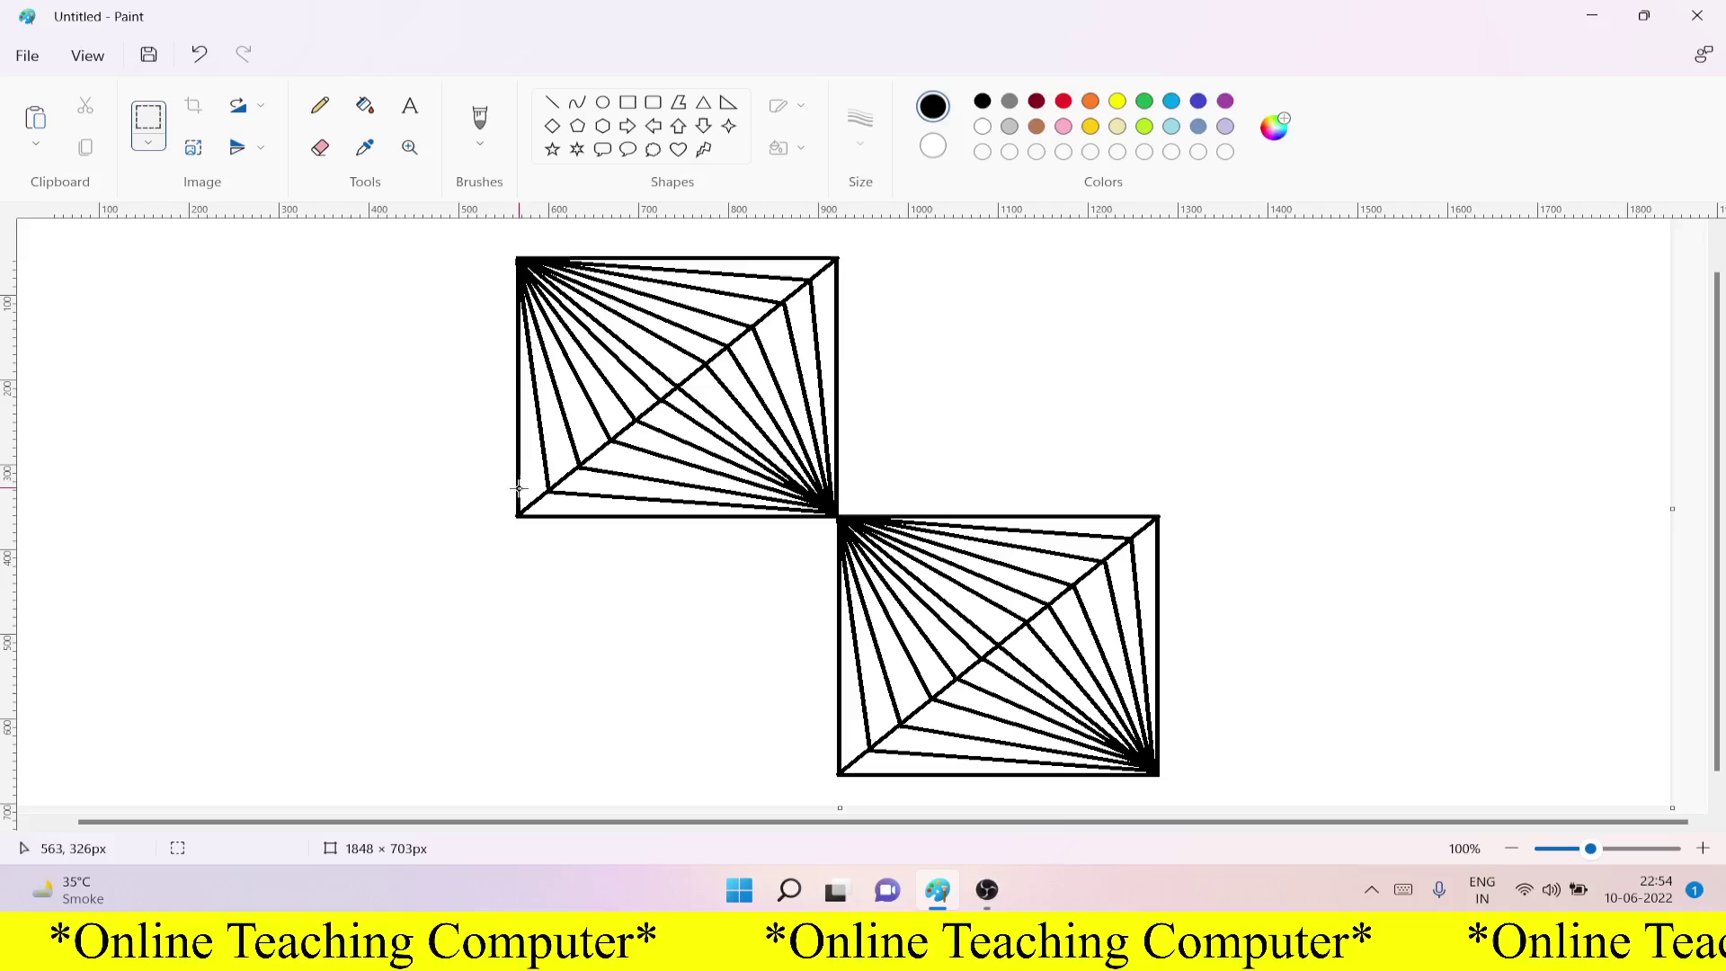
{"action": "left_click", "coordinate": [35, 118]}
{"action": "left_click_drag", "start_coordinate": [341, 488], "coordinate": [403, 493]}
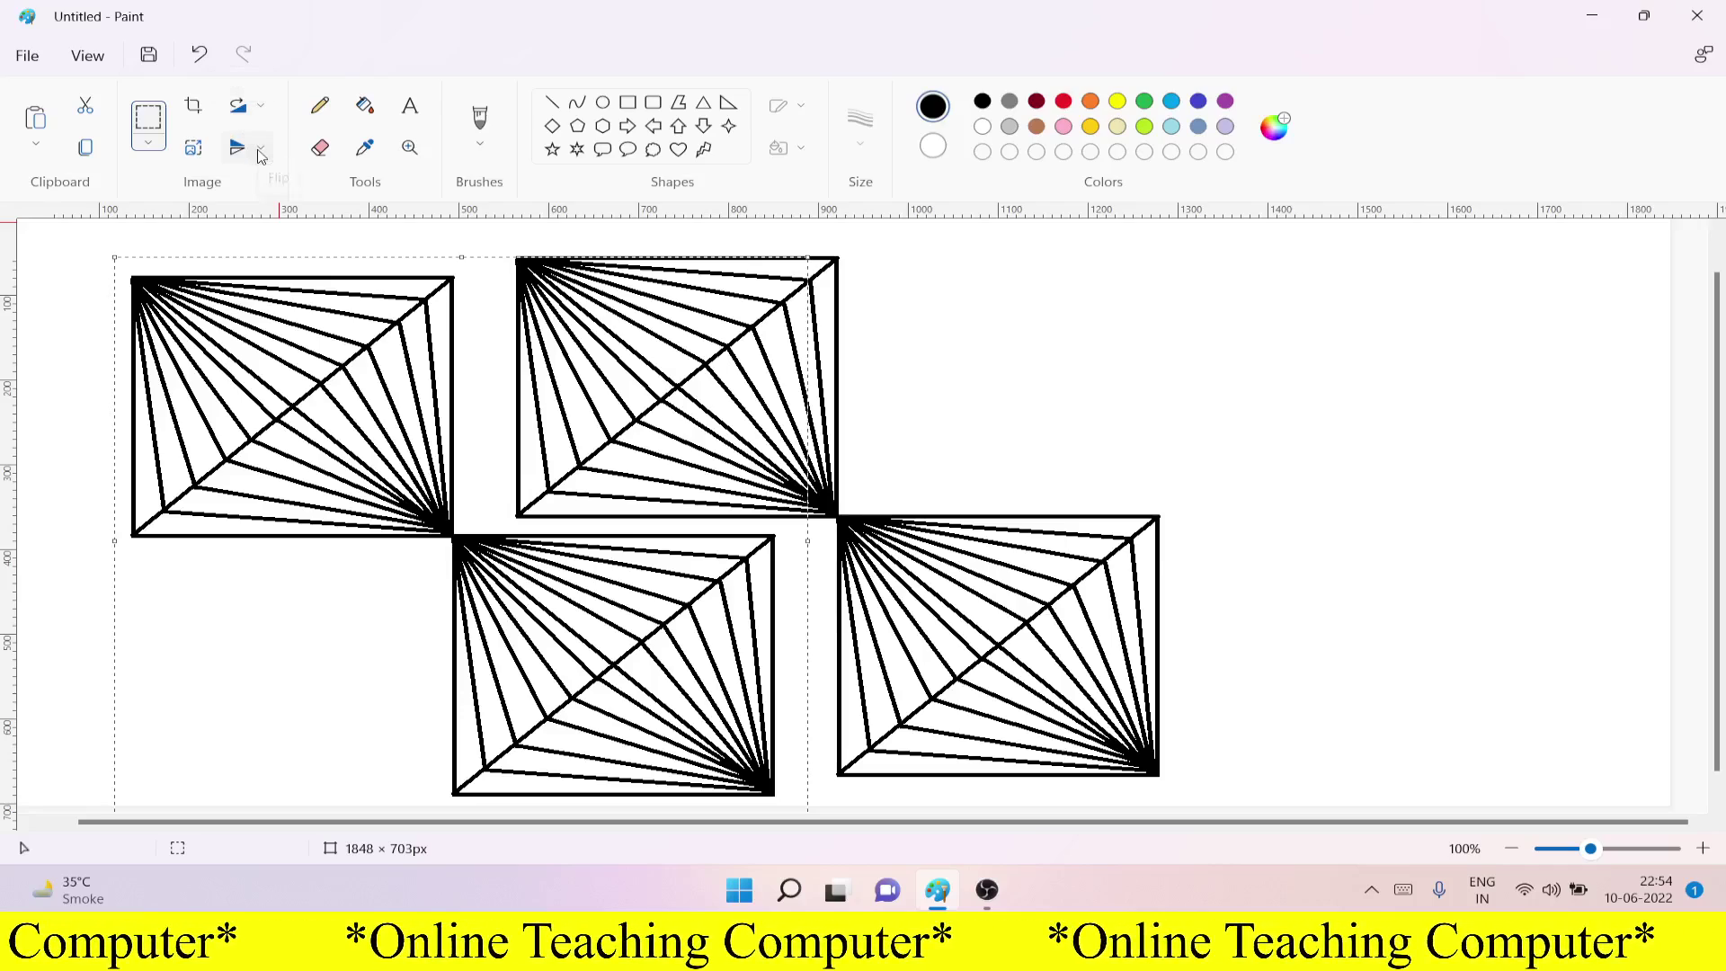
Step: Flip the pasted pair horizontally and move it over the originals to fill the two empty quarters
{"action": "left_click", "coordinate": [260, 153]}
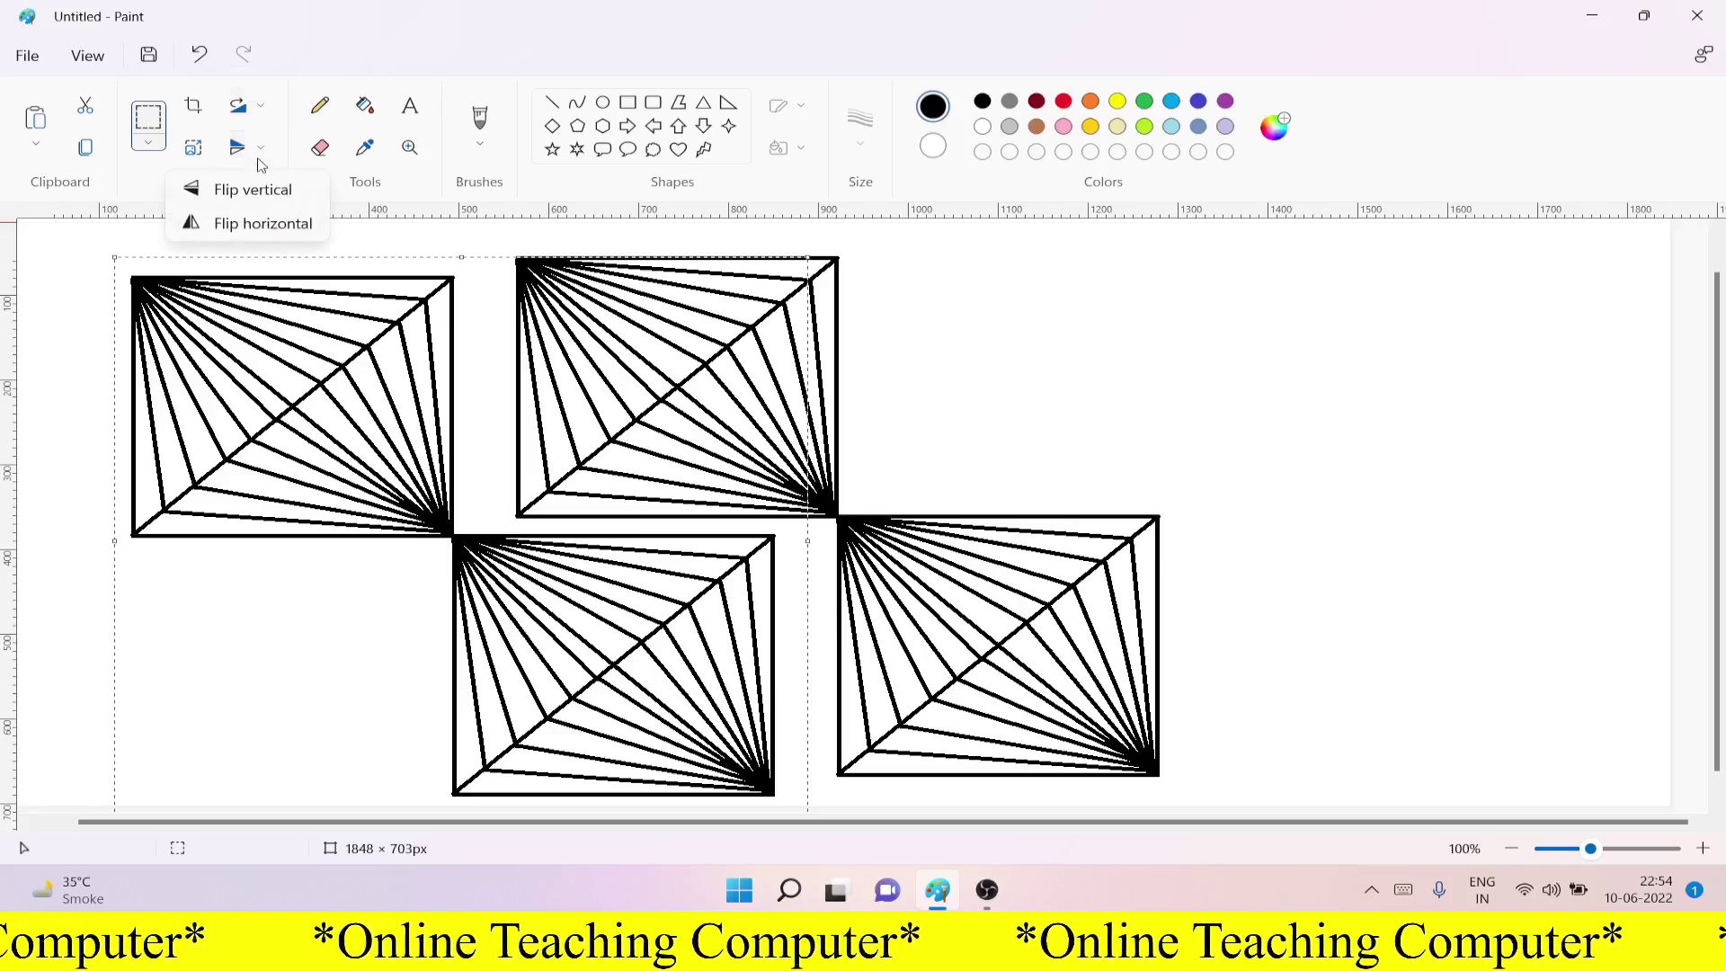
{"action": "left_click", "coordinate": [274, 231]}
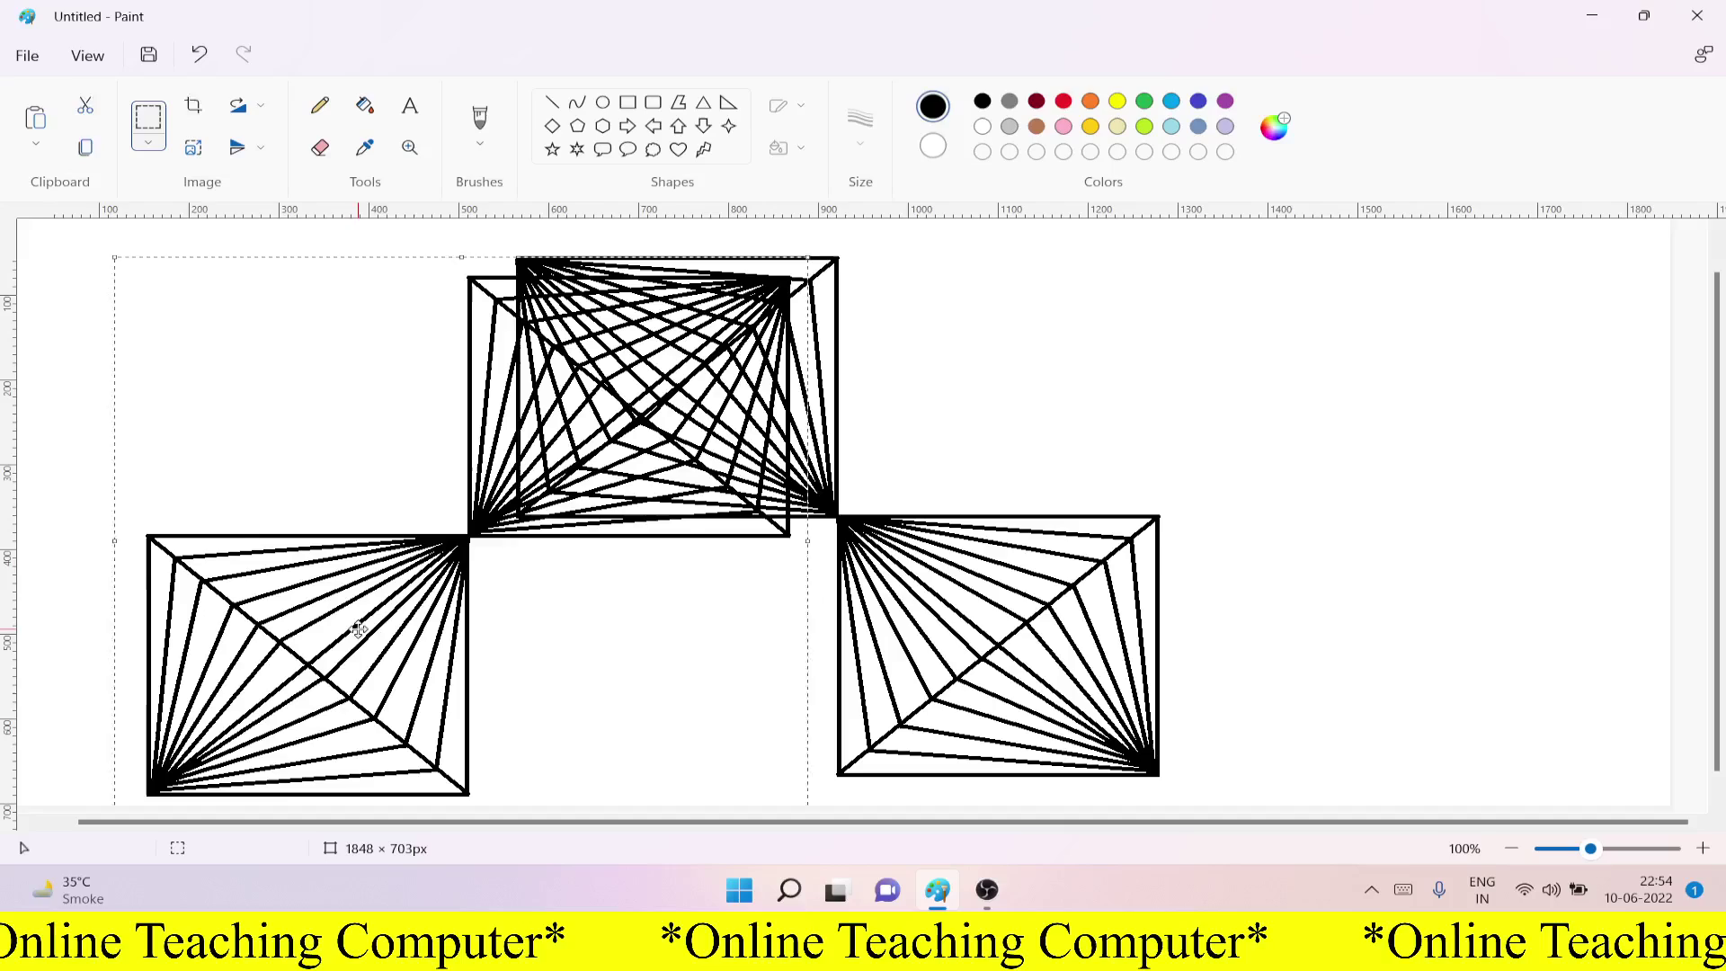
{"action": "mouse_move", "coordinate": [358, 621]}
{"action": "left_mouse_down"}
{"action": "mouse_move", "coordinate": [580, 652]}
{"action": "mouse_move", "coordinate": [728, 608]}
{"action": "left_mouse_up"}
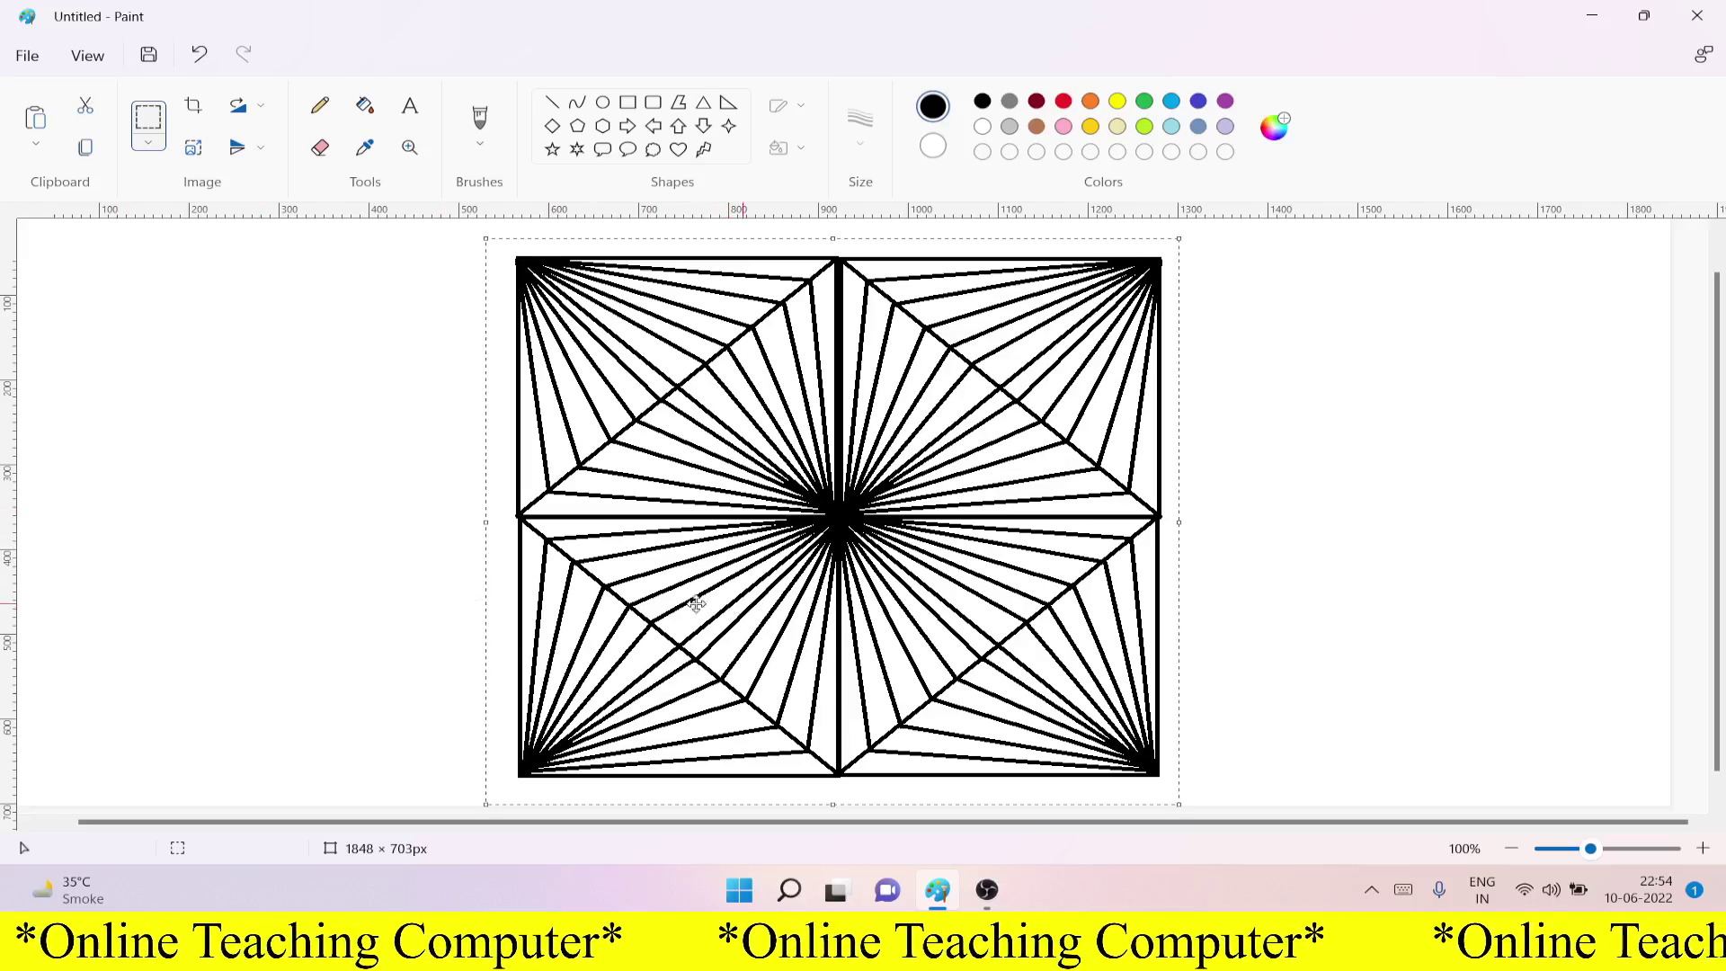
Step: Fine-tune the flipped pair's position until its edges and centre line up with the original rectangles
{"action": "key", "text": "Right"}
{"action": "key", "text": "Right"}
{"action": "key", "text": "Right"}
{"action": "key", "text": "Right"}
{"action": "key", "text": "Right"}
{"action": "key", "text": "Right"}
{"action": "key", "text": "Down"}
{"action": "key", "text": "Down"}
{"action": "key", "text": "Down"}
{"action": "key", "text": "Down"}
{"action": "key", "text": "Down"}
{"action": "key", "text": "Down"}
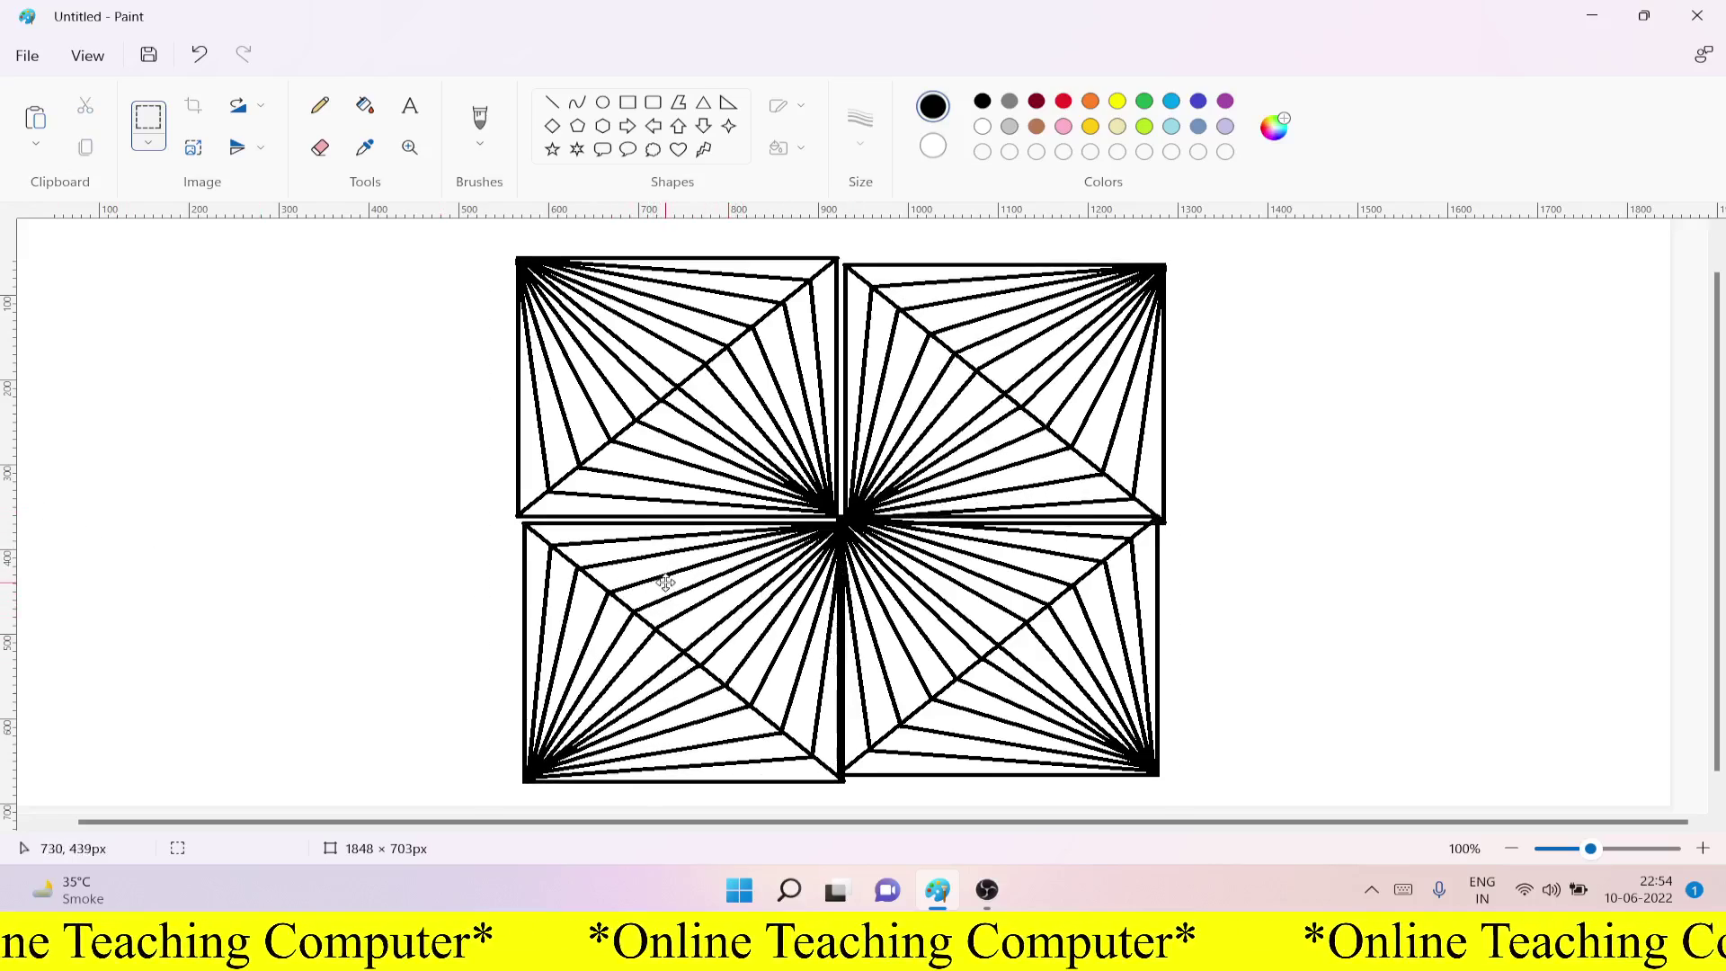
{"action": "left_click_drag", "start_coordinate": [666, 583], "coordinate": [659, 577]}
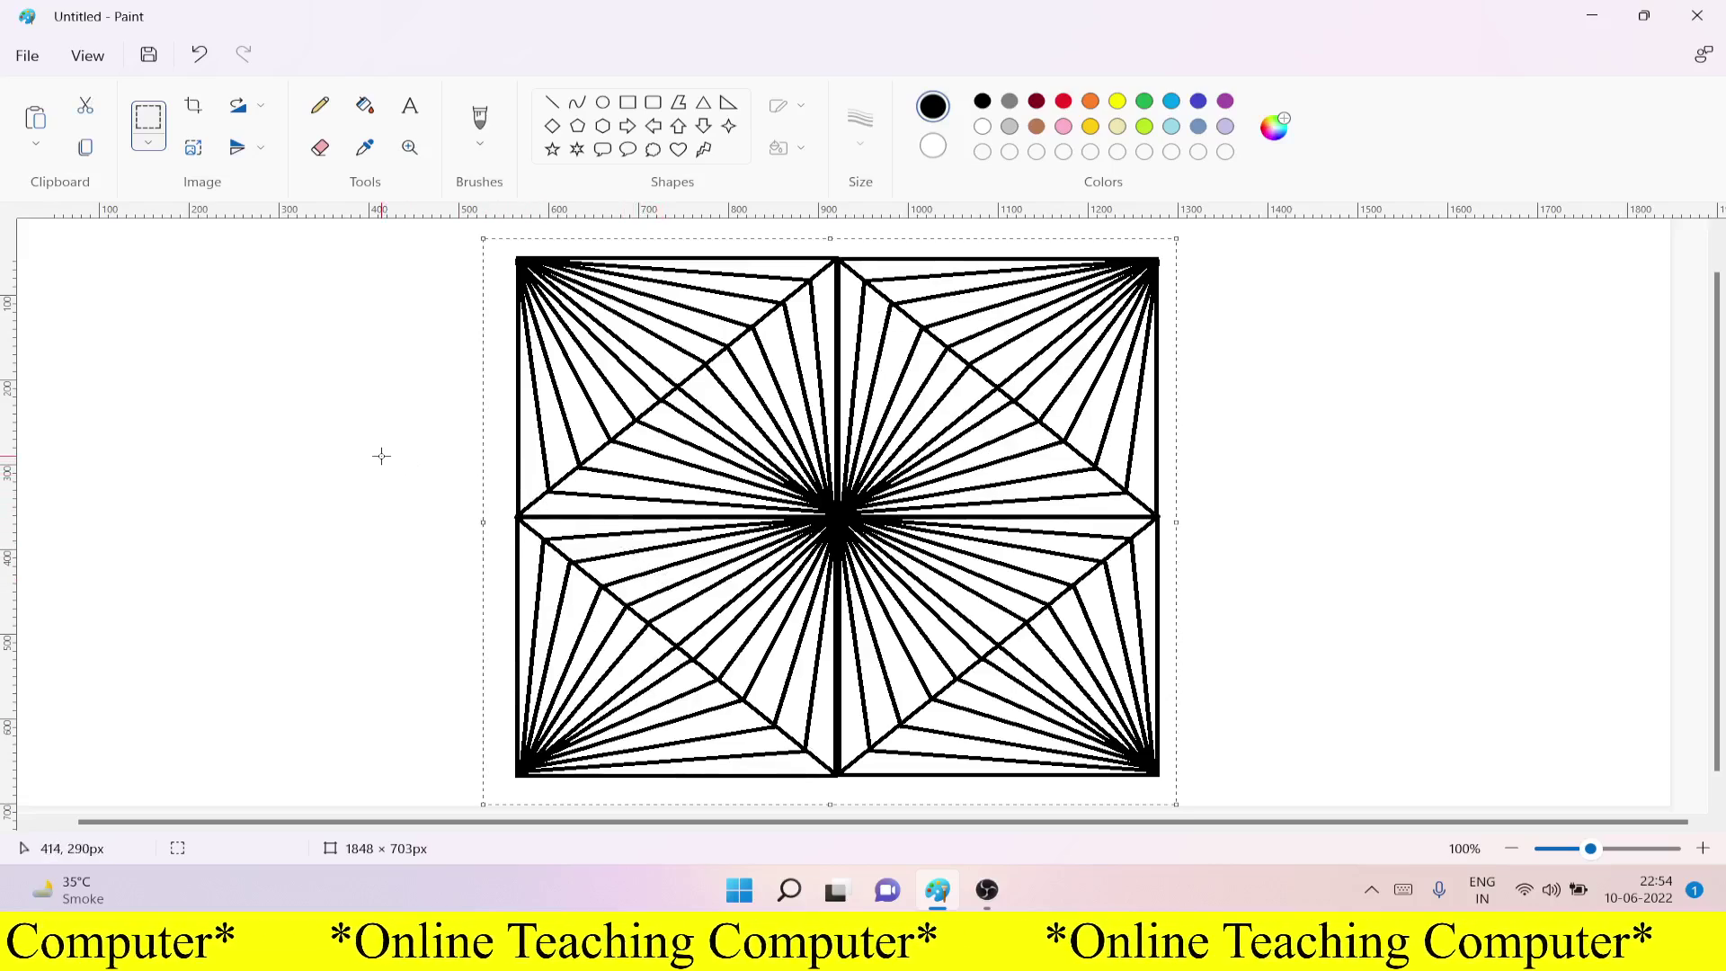
Step: Select the whole four-part figure with a selection of about 778 × 666 px and move it to the canvas's left edge
{"action": "left_click", "coordinate": [488, 293]}
{"action": "left_click_drag", "start_coordinate": [502, 242], "coordinate": [1198, 807]}
{"action": "left_click_drag", "start_coordinate": [1051, 666], "coordinate": [585, 669]}
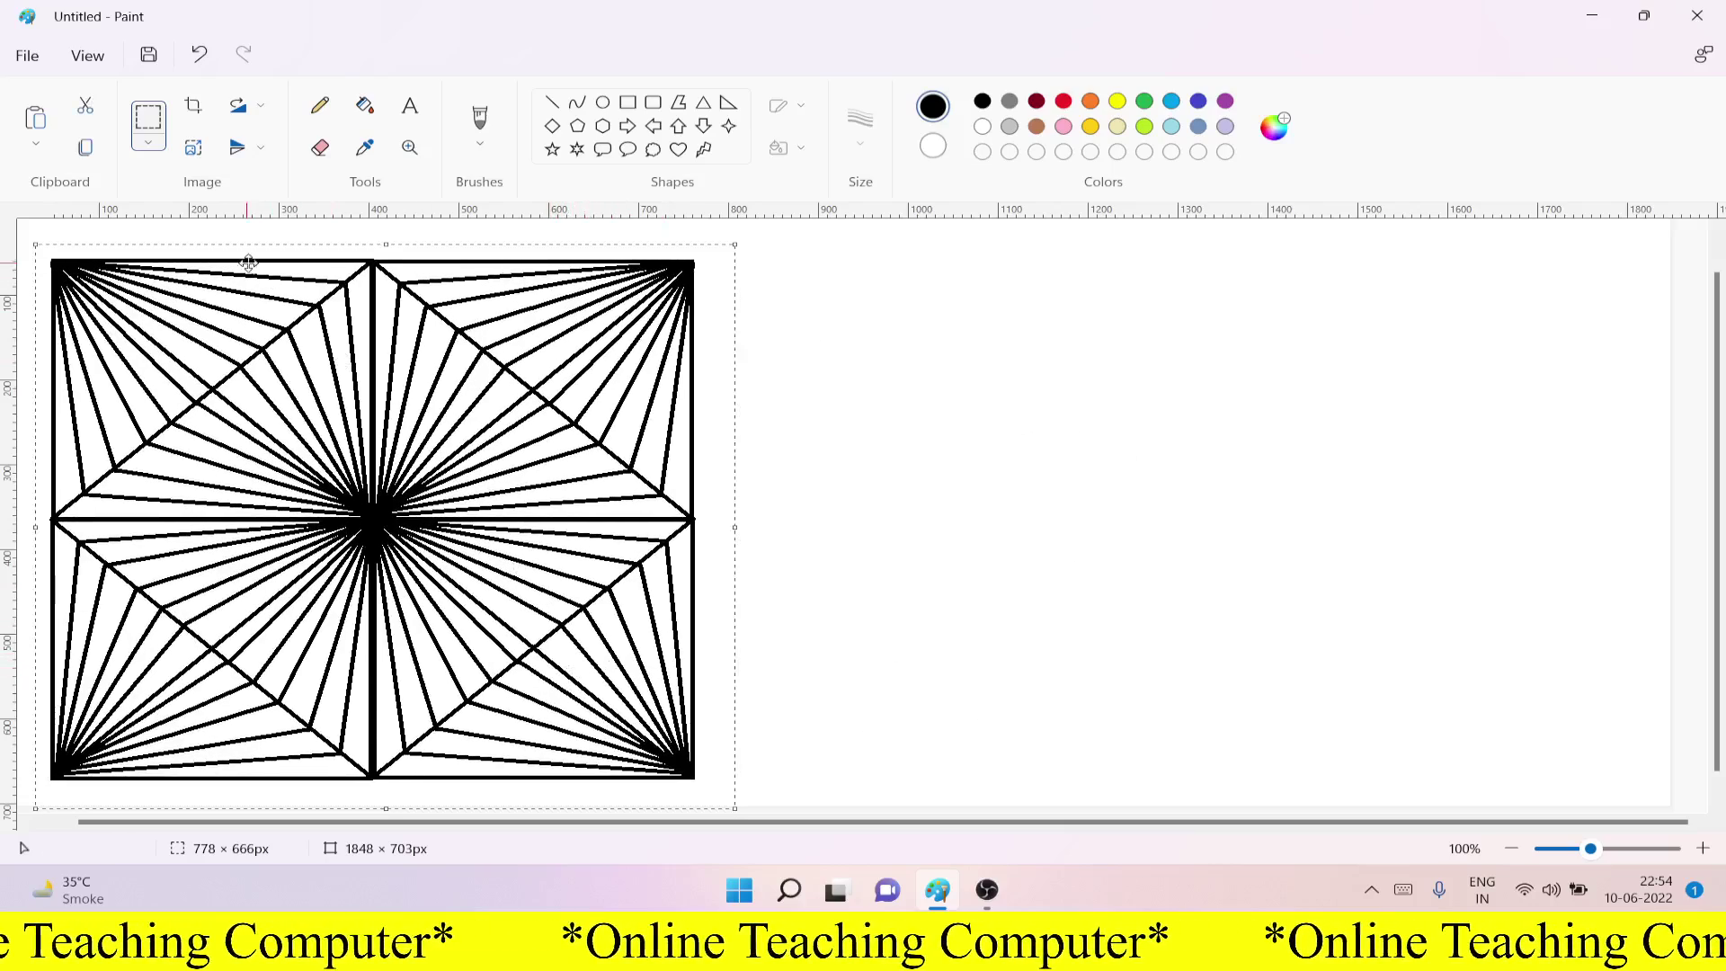
Step: Duplicate the four-part figure, place the copy just to the right of the original, and deselect it
{"action": "left_click", "coordinate": [85, 147]}
{"action": "left_click", "coordinate": [35, 117]}
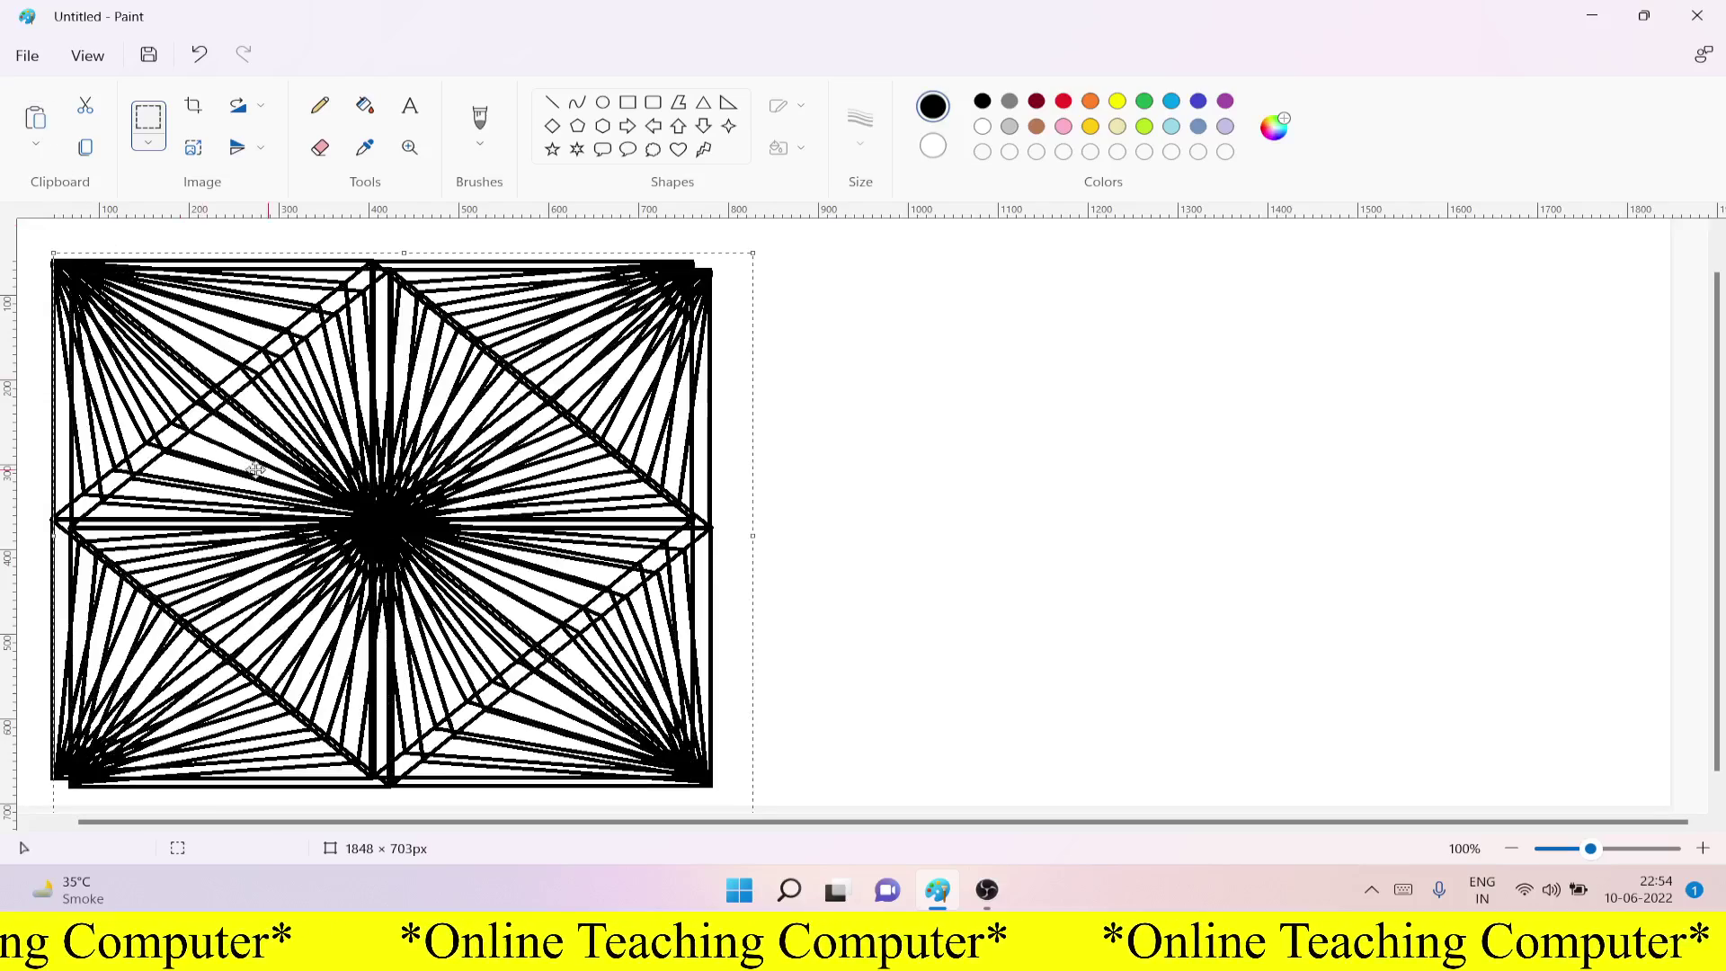
{"action": "key", "text": "Delete"}
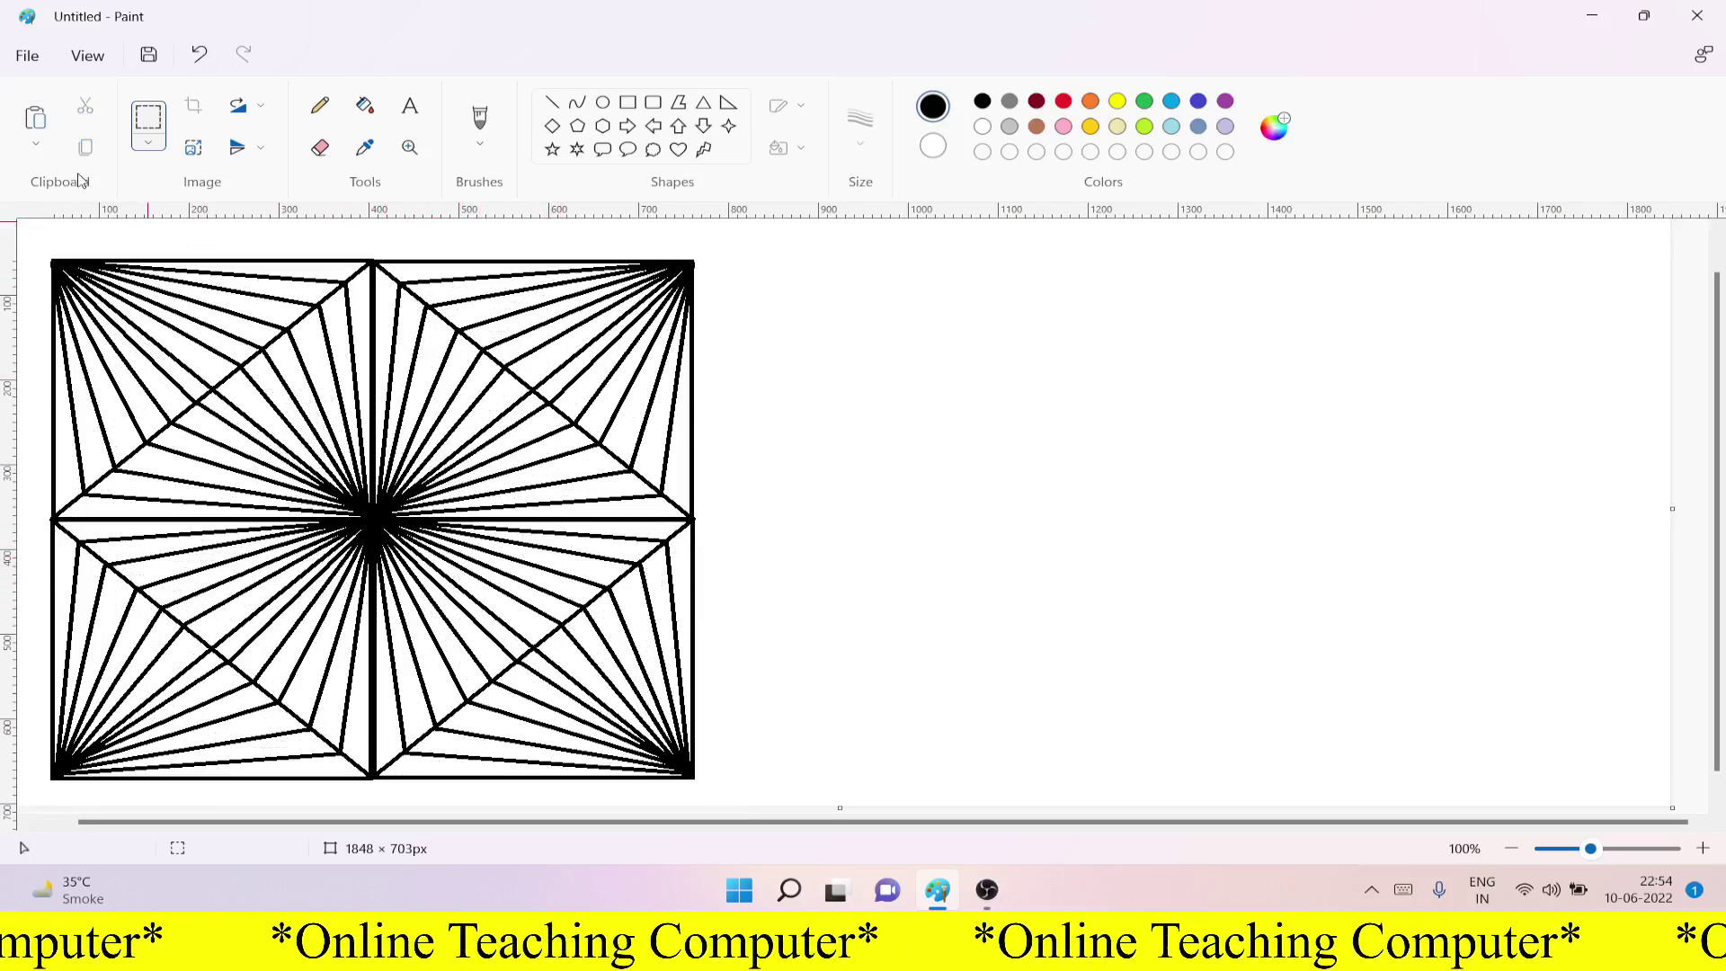
{"action": "left_click", "coordinate": [35, 117]}
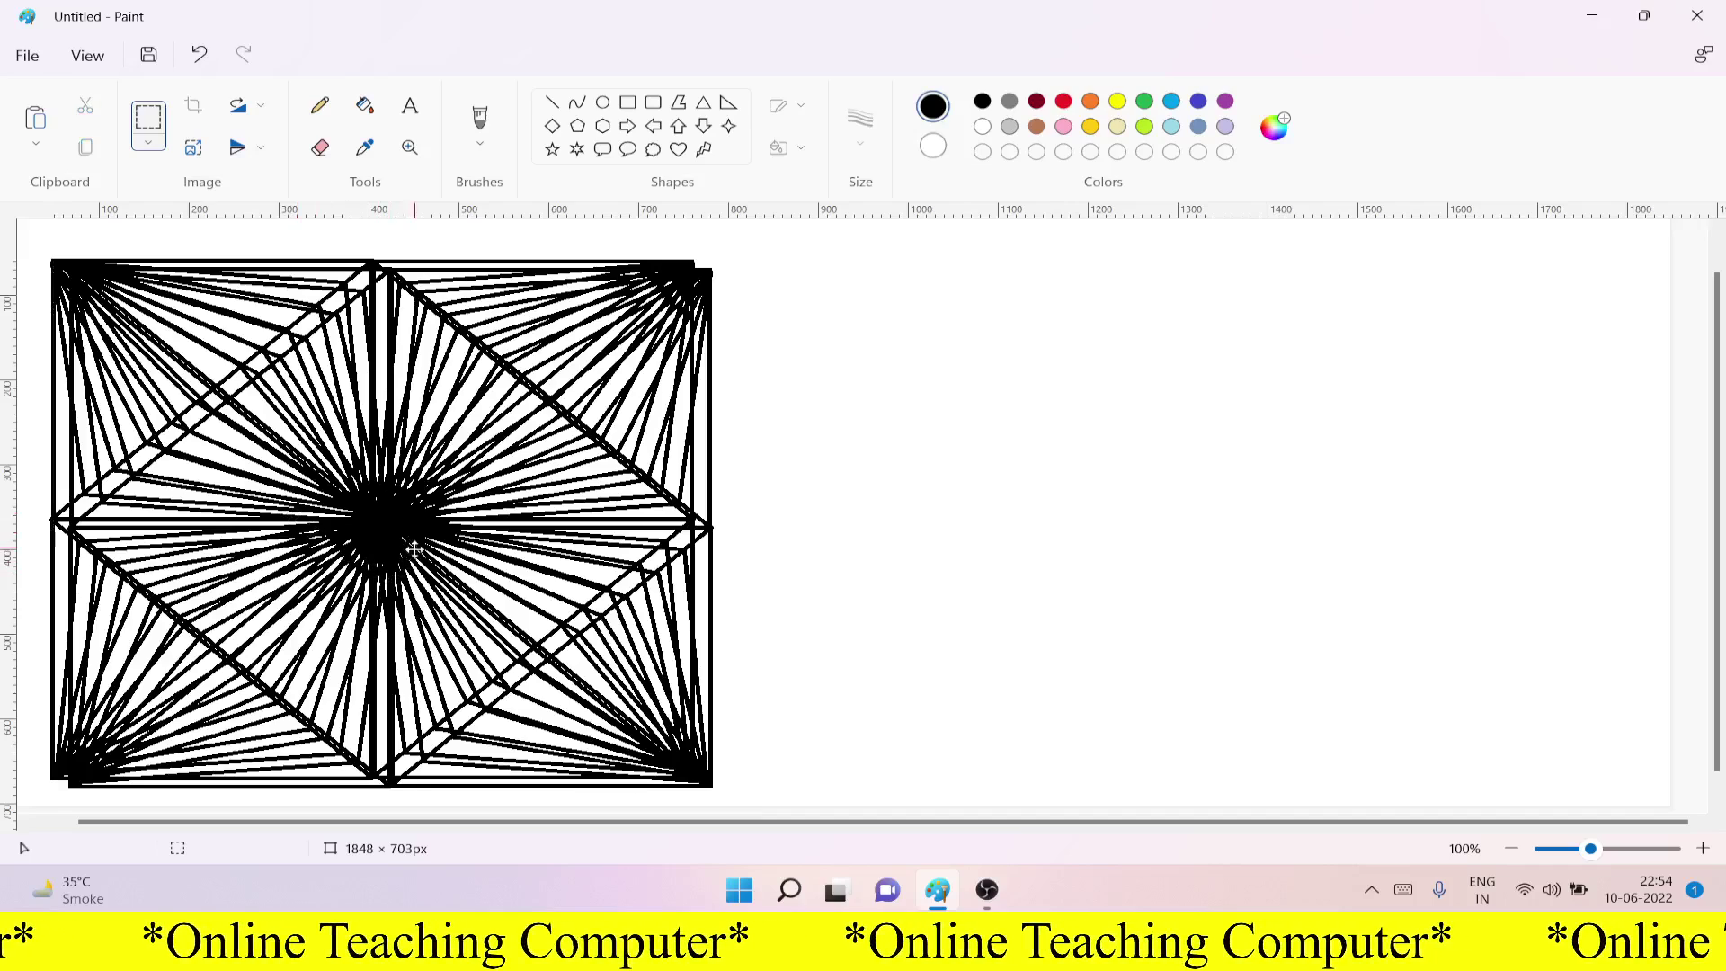
{"action": "left_click_drag", "start_coordinate": [414, 549], "coordinate": [1088, 542]}
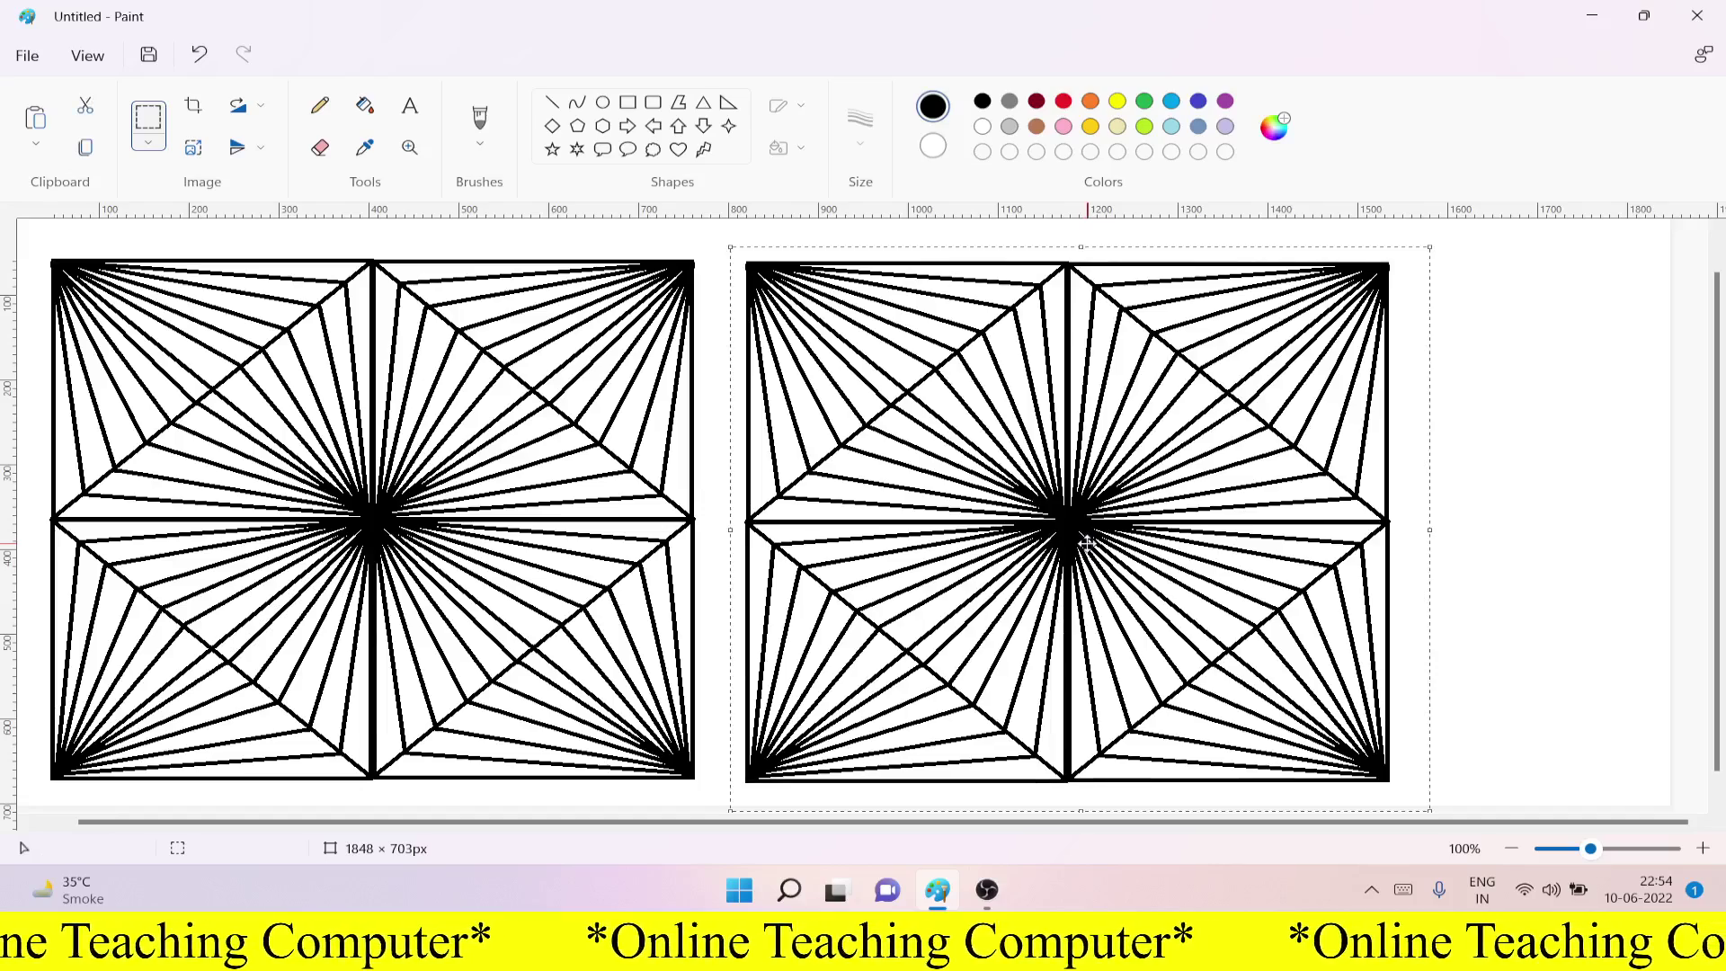
{"action": "left_click", "coordinate": [1538, 516]}
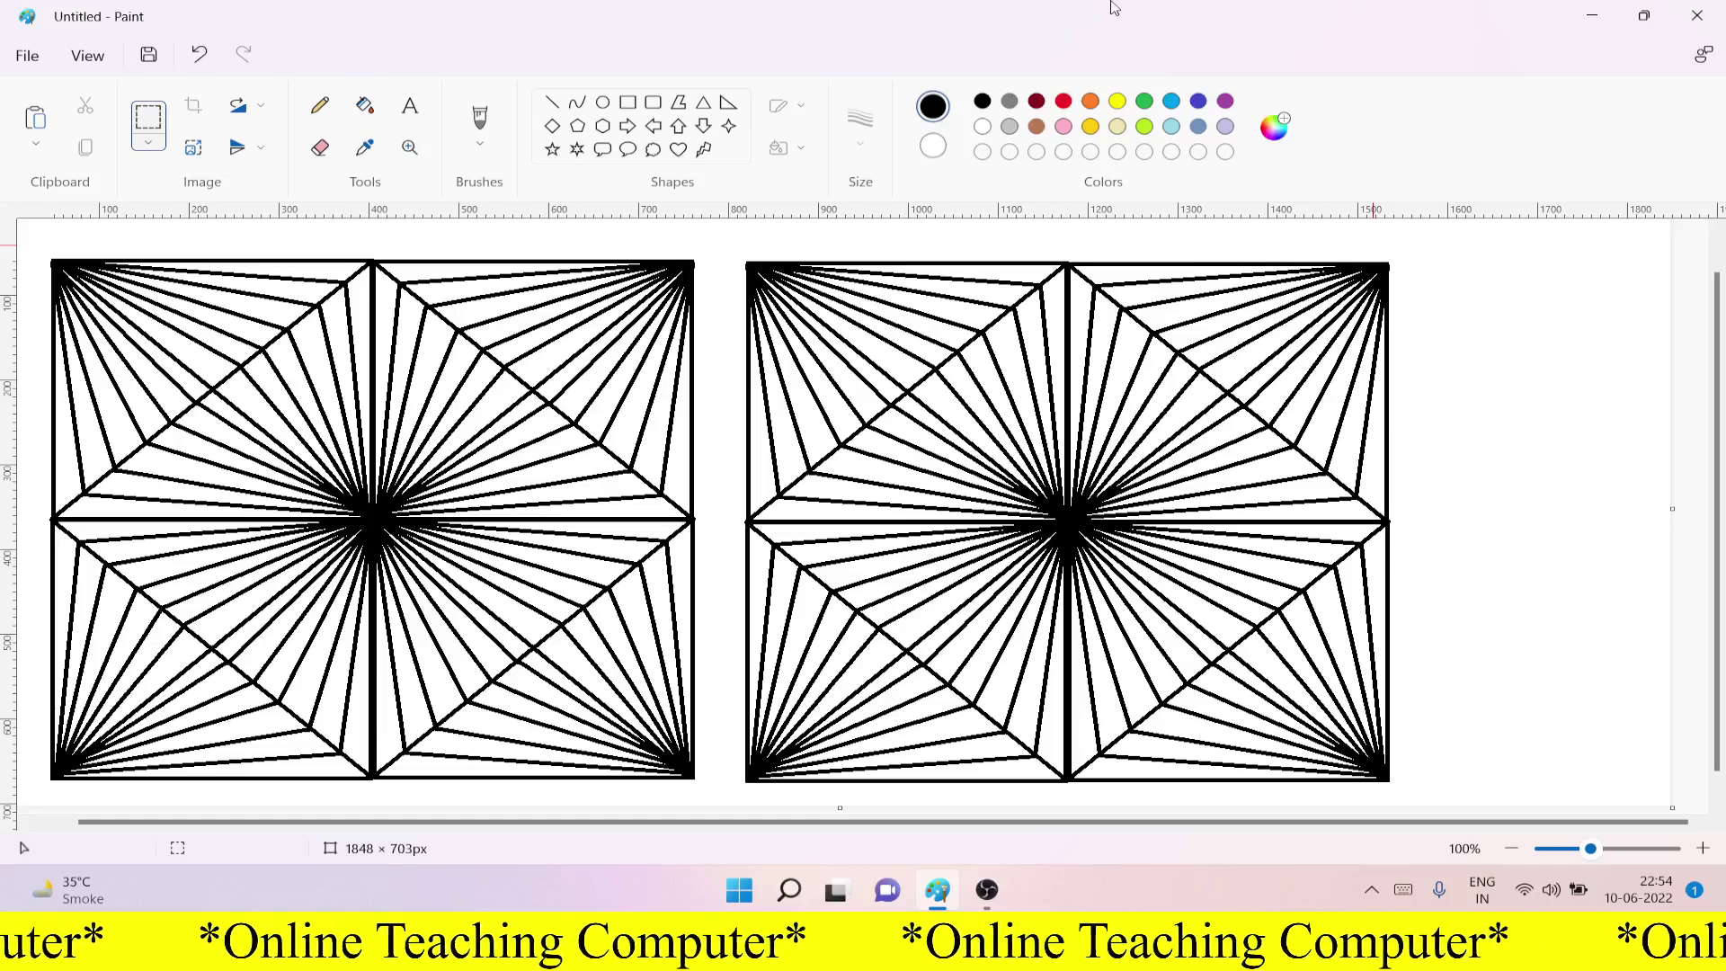
Step: Pick deep pink from the basic colors and fill six alternating wedges of the right-hand figure's upper-left corner fan
{"action": "left_click", "coordinate": [1260, 137]}
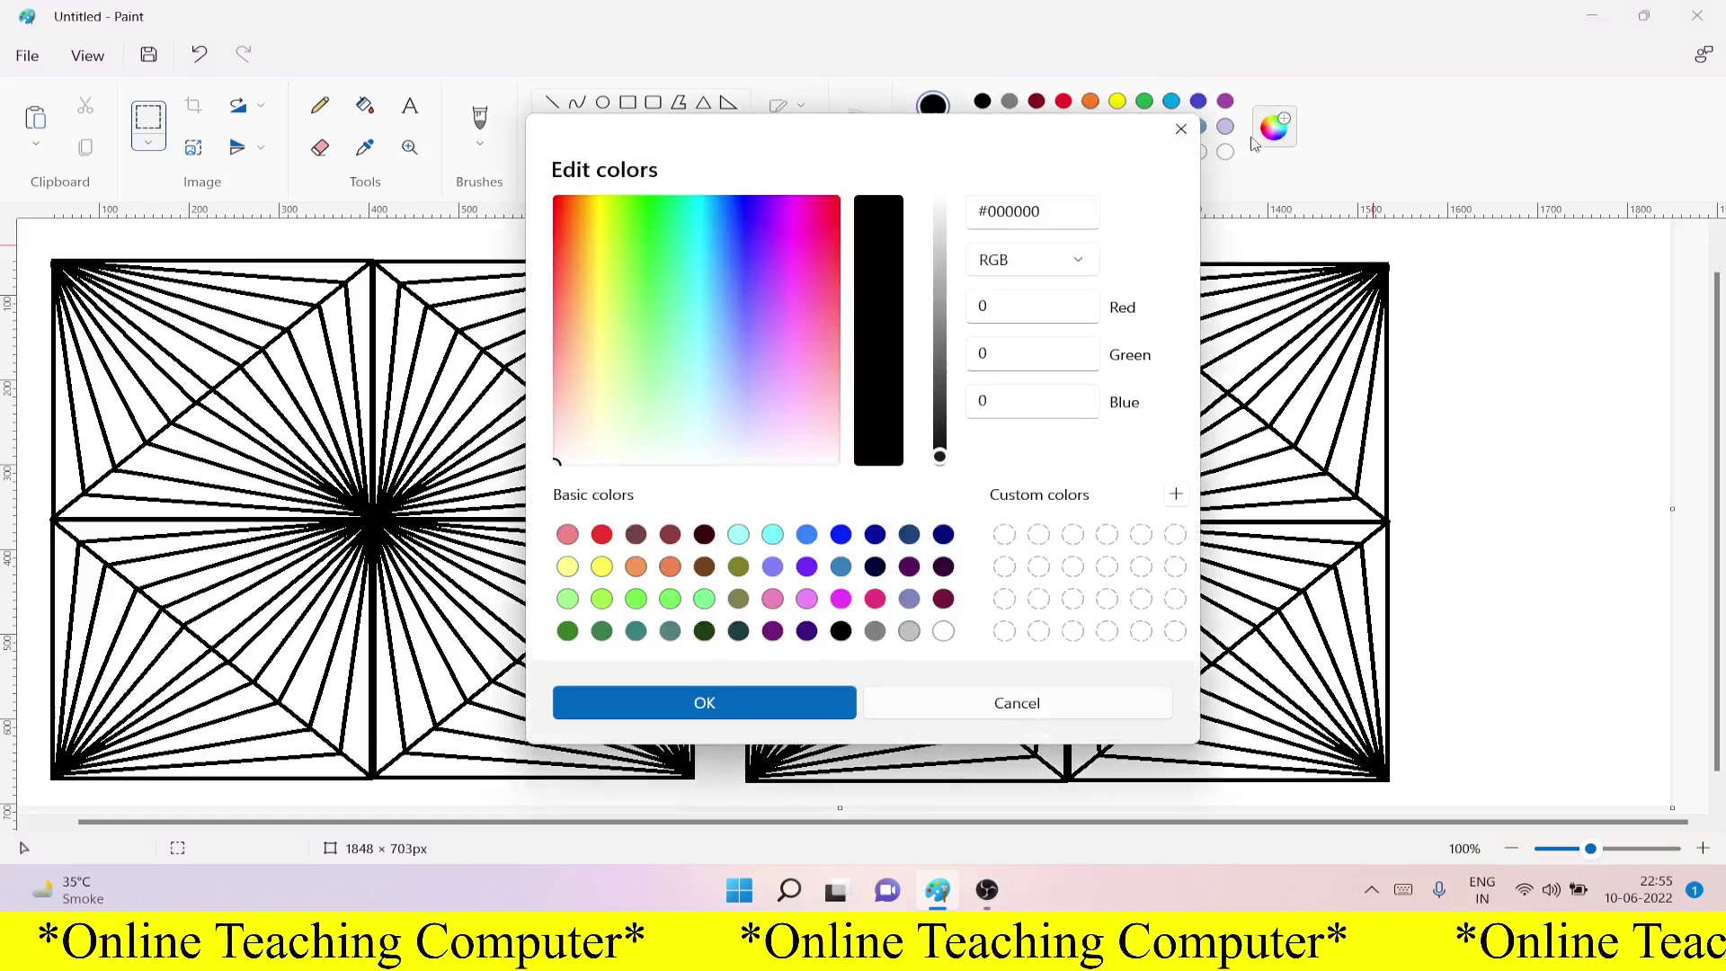
{"action": "left_click", "coordinate": [875, 598]}
{"action": "left_click", "coordinate": [796, 700]}
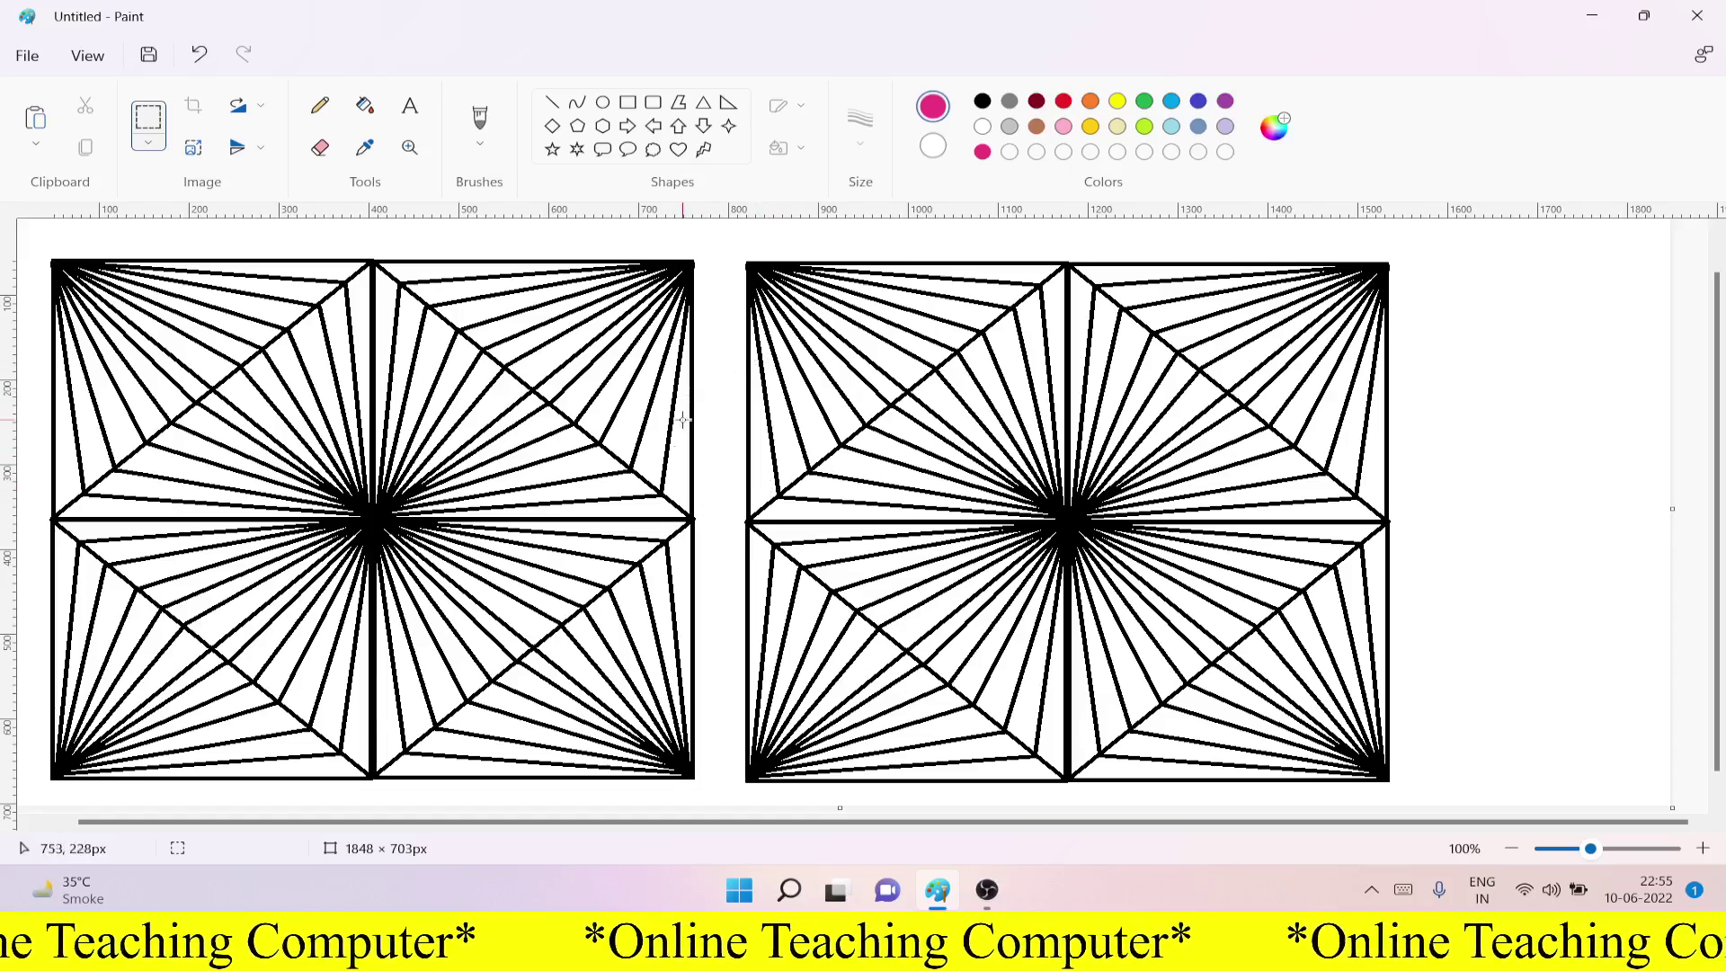
{"action": "left_click", "coordinate": [365, 107]}
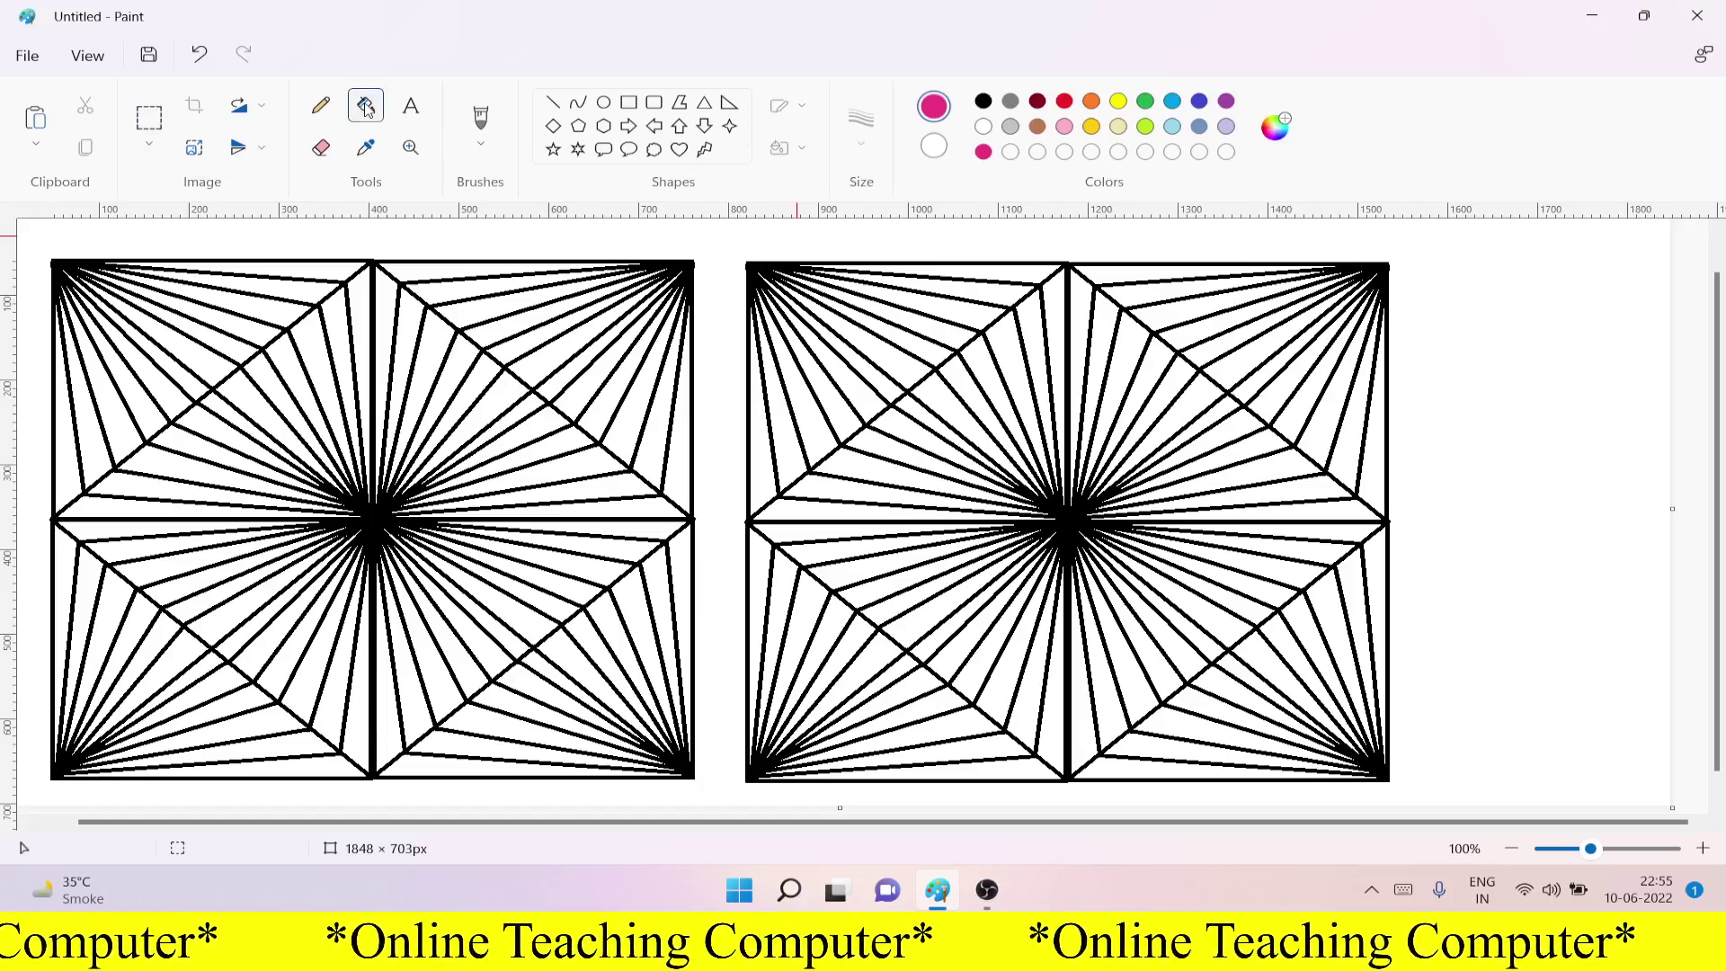
{"action": "left_click", "coordinate": [791, 446]}
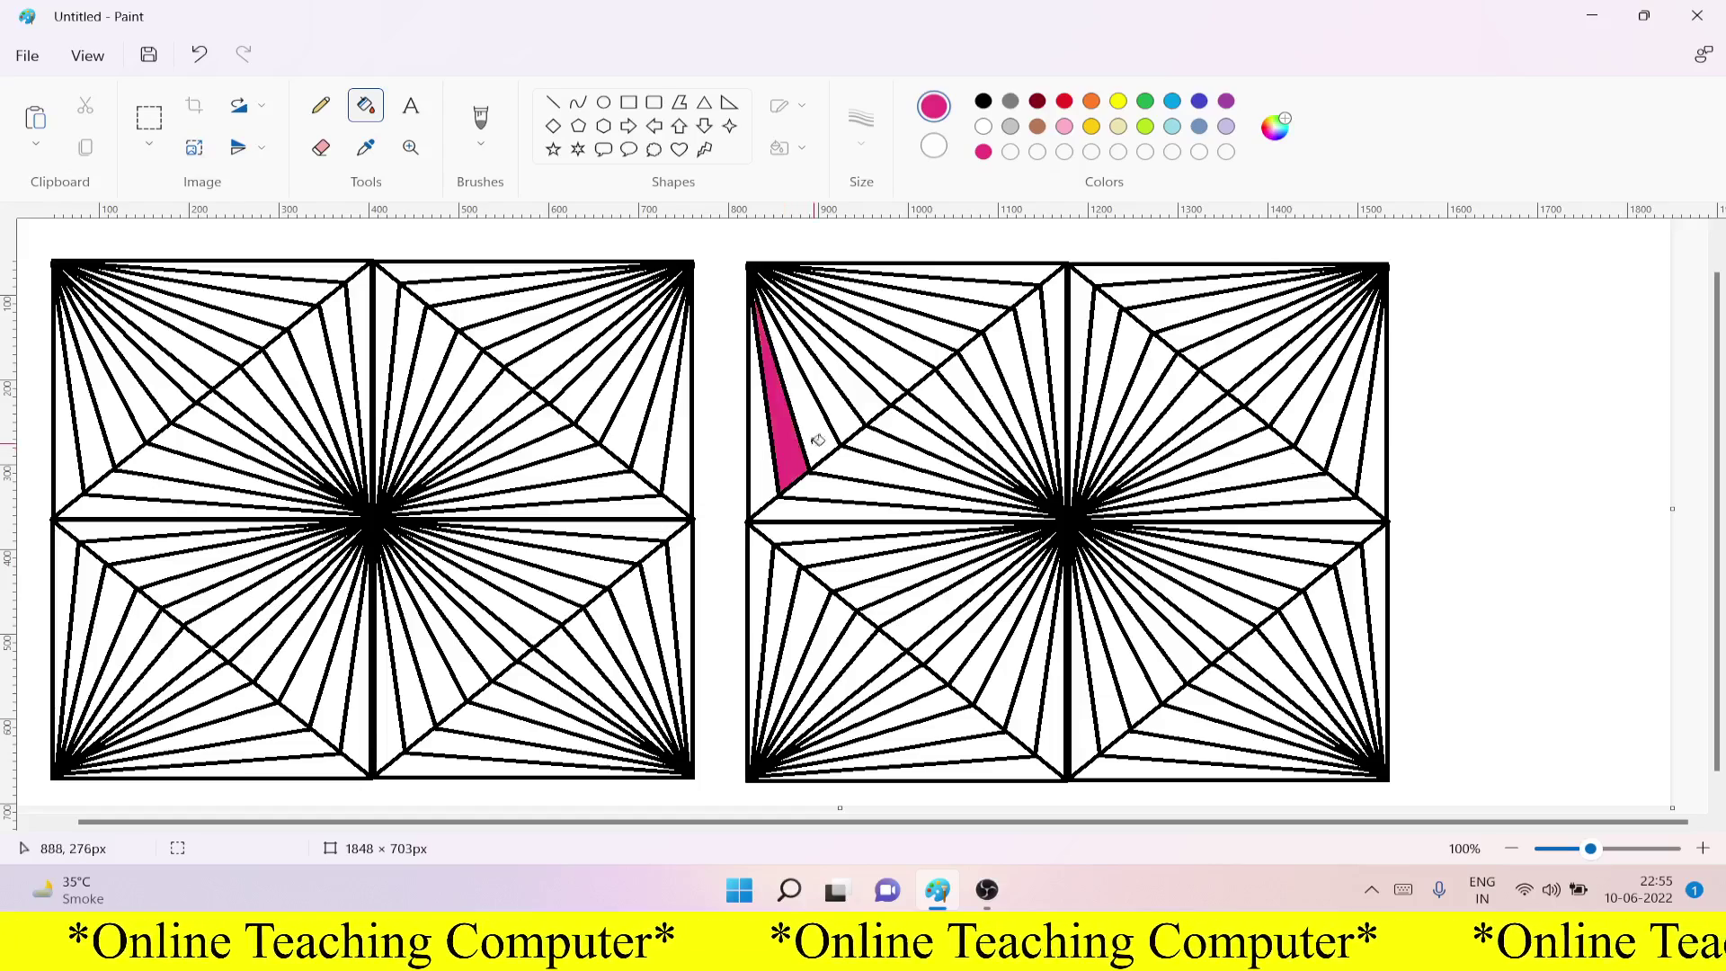
{"action": "left_click", "coordinate": [850, 421]}
{"action": "left_click", "coordinate": [888, 382]}
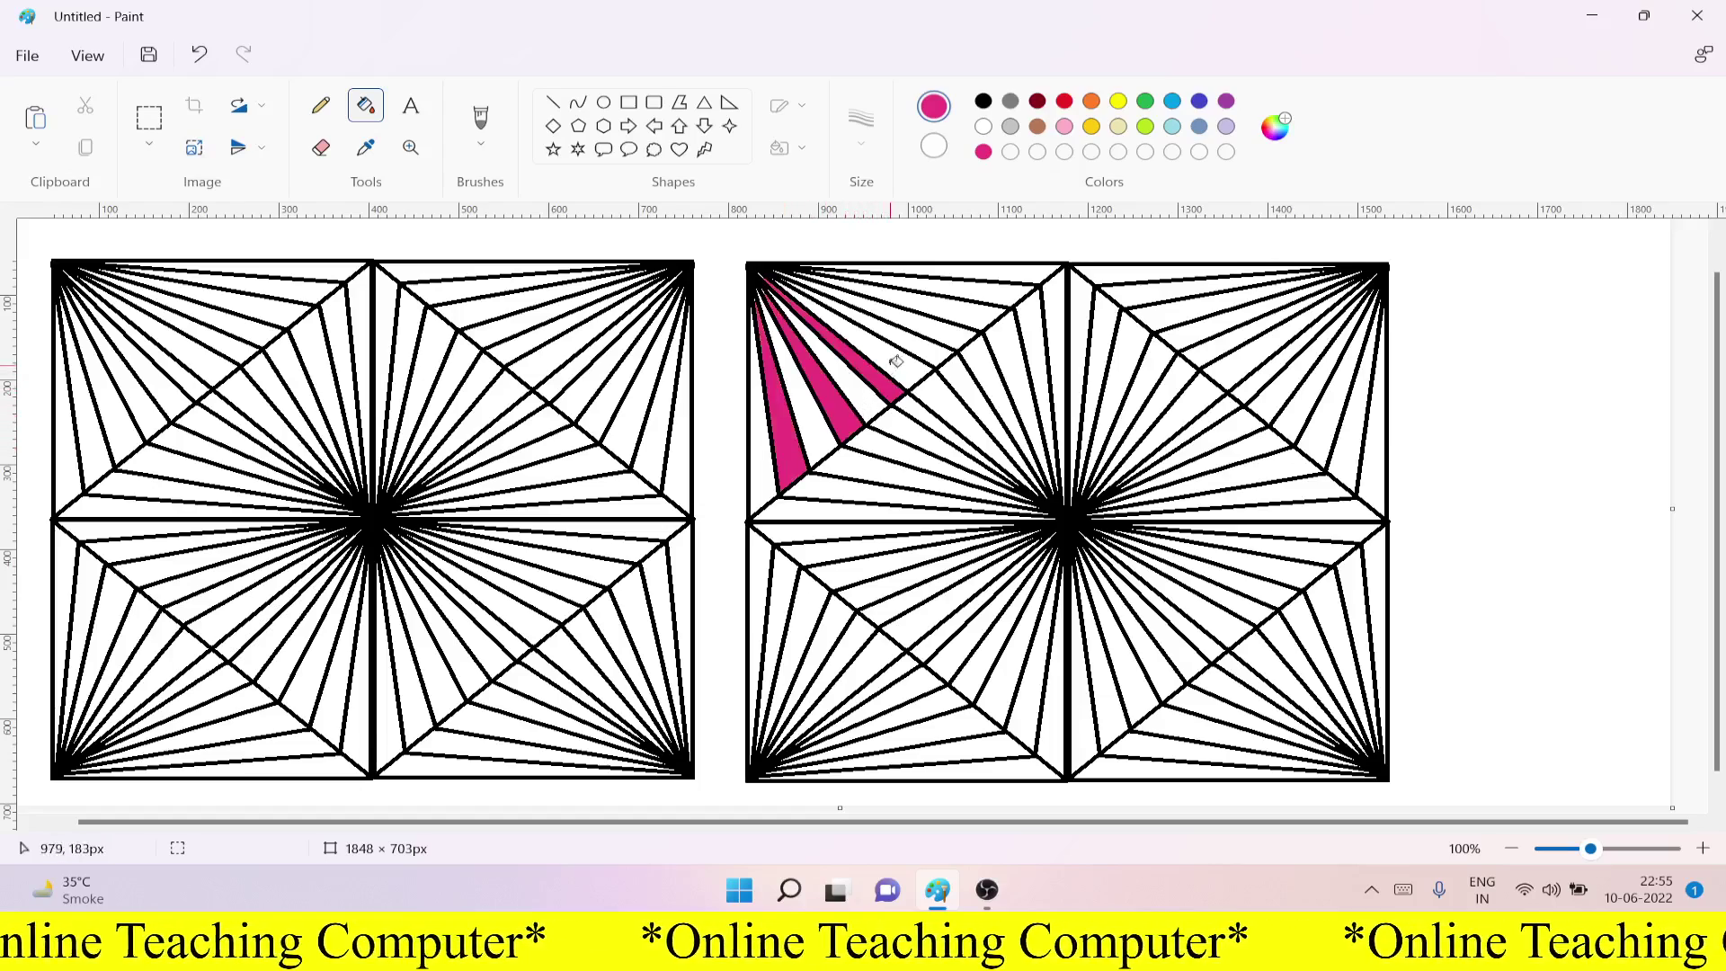
{"action": "left_click", "coordinate": [926, 346]}
{"action": "left_click", "coordinate": [972, 311]}
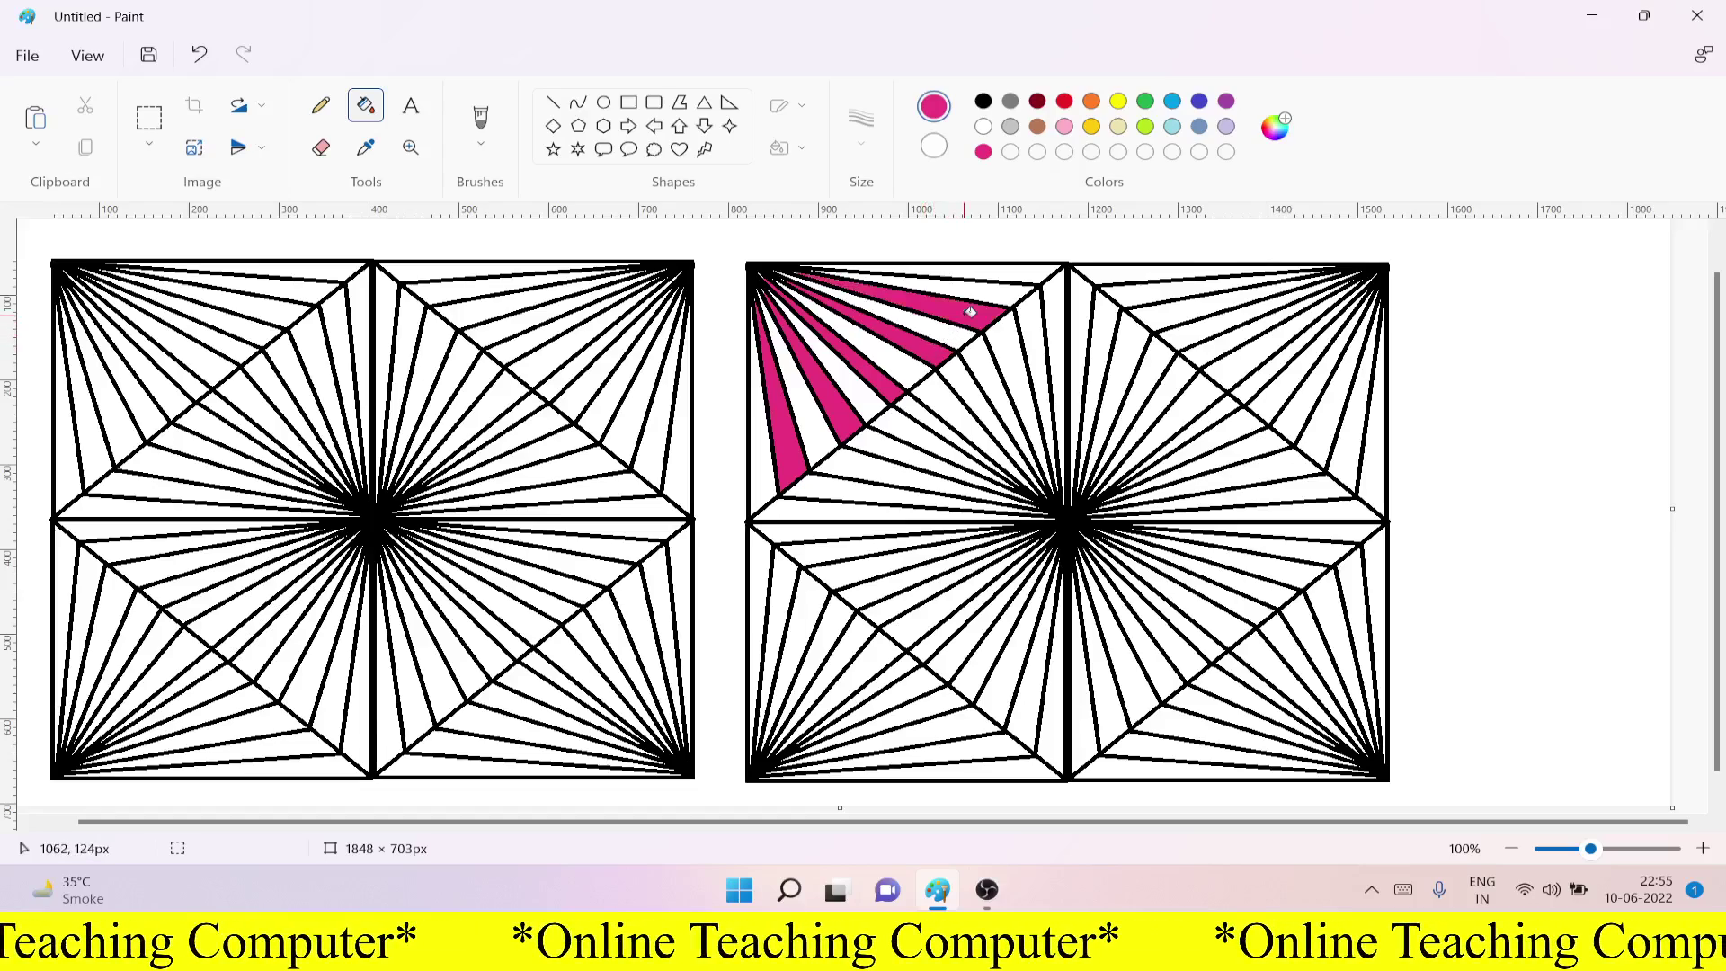
{"action": "left_click", "coordinate": [1047, 267]}
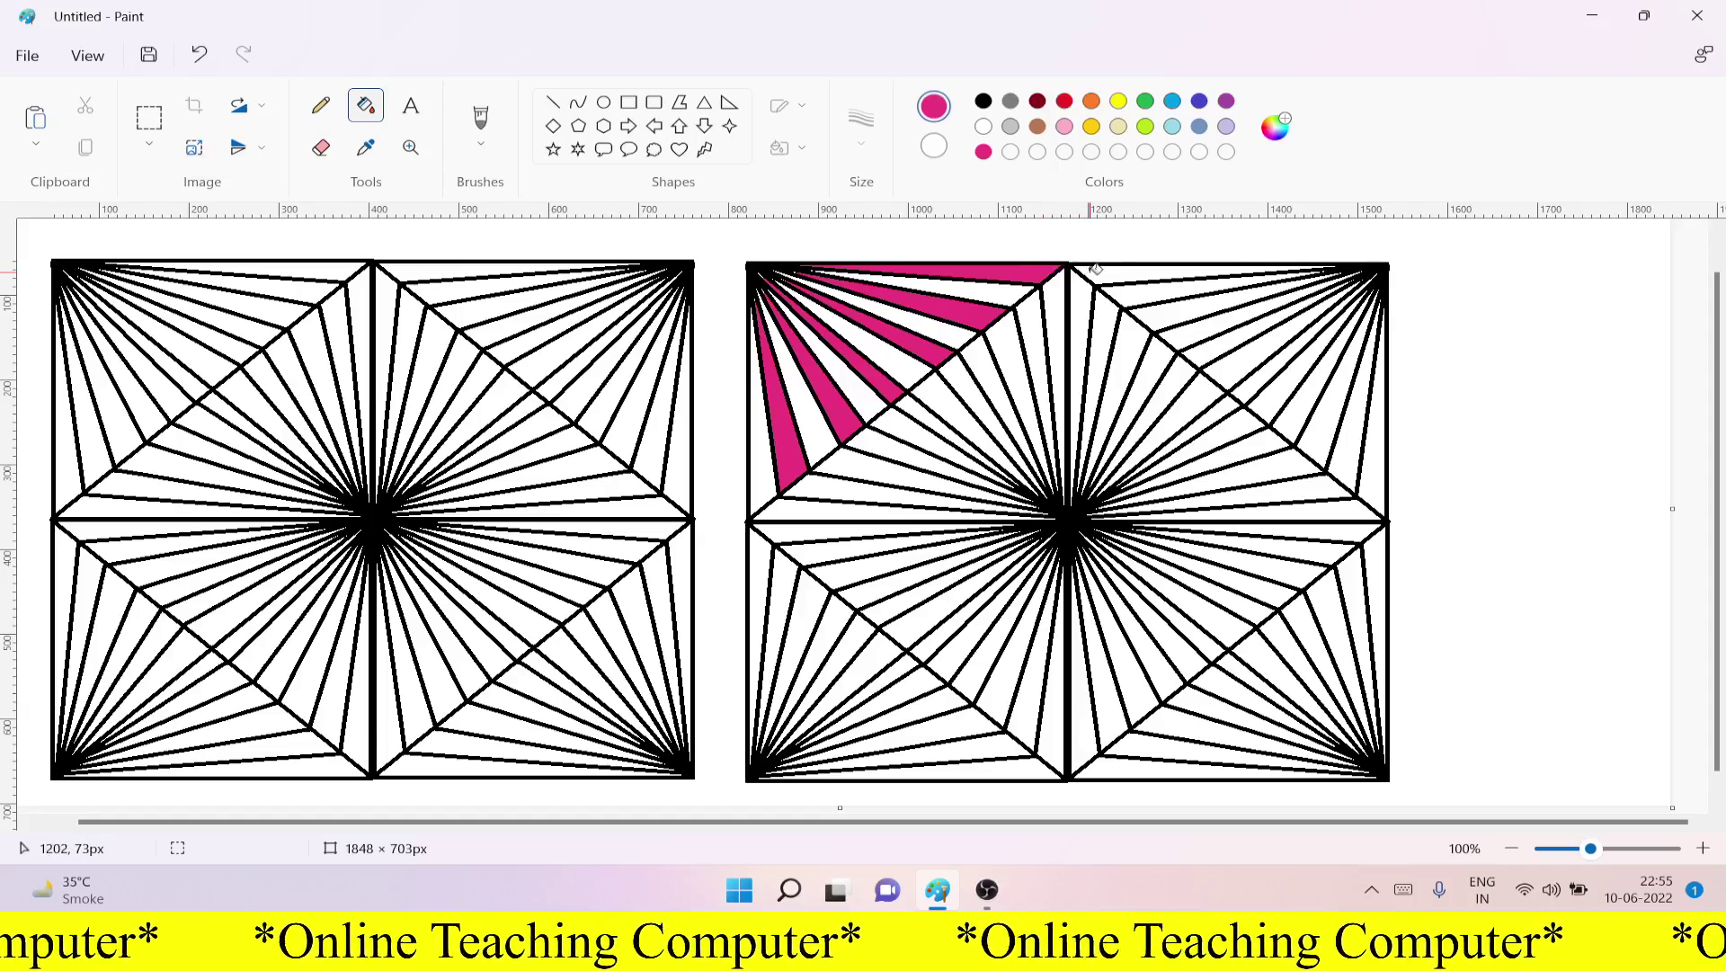
Step: Fill six alternating wedges of the right-hand figure's upper-right corner fan with the same pink
{"action": "left_click", "coordinate": [1137, 270]}
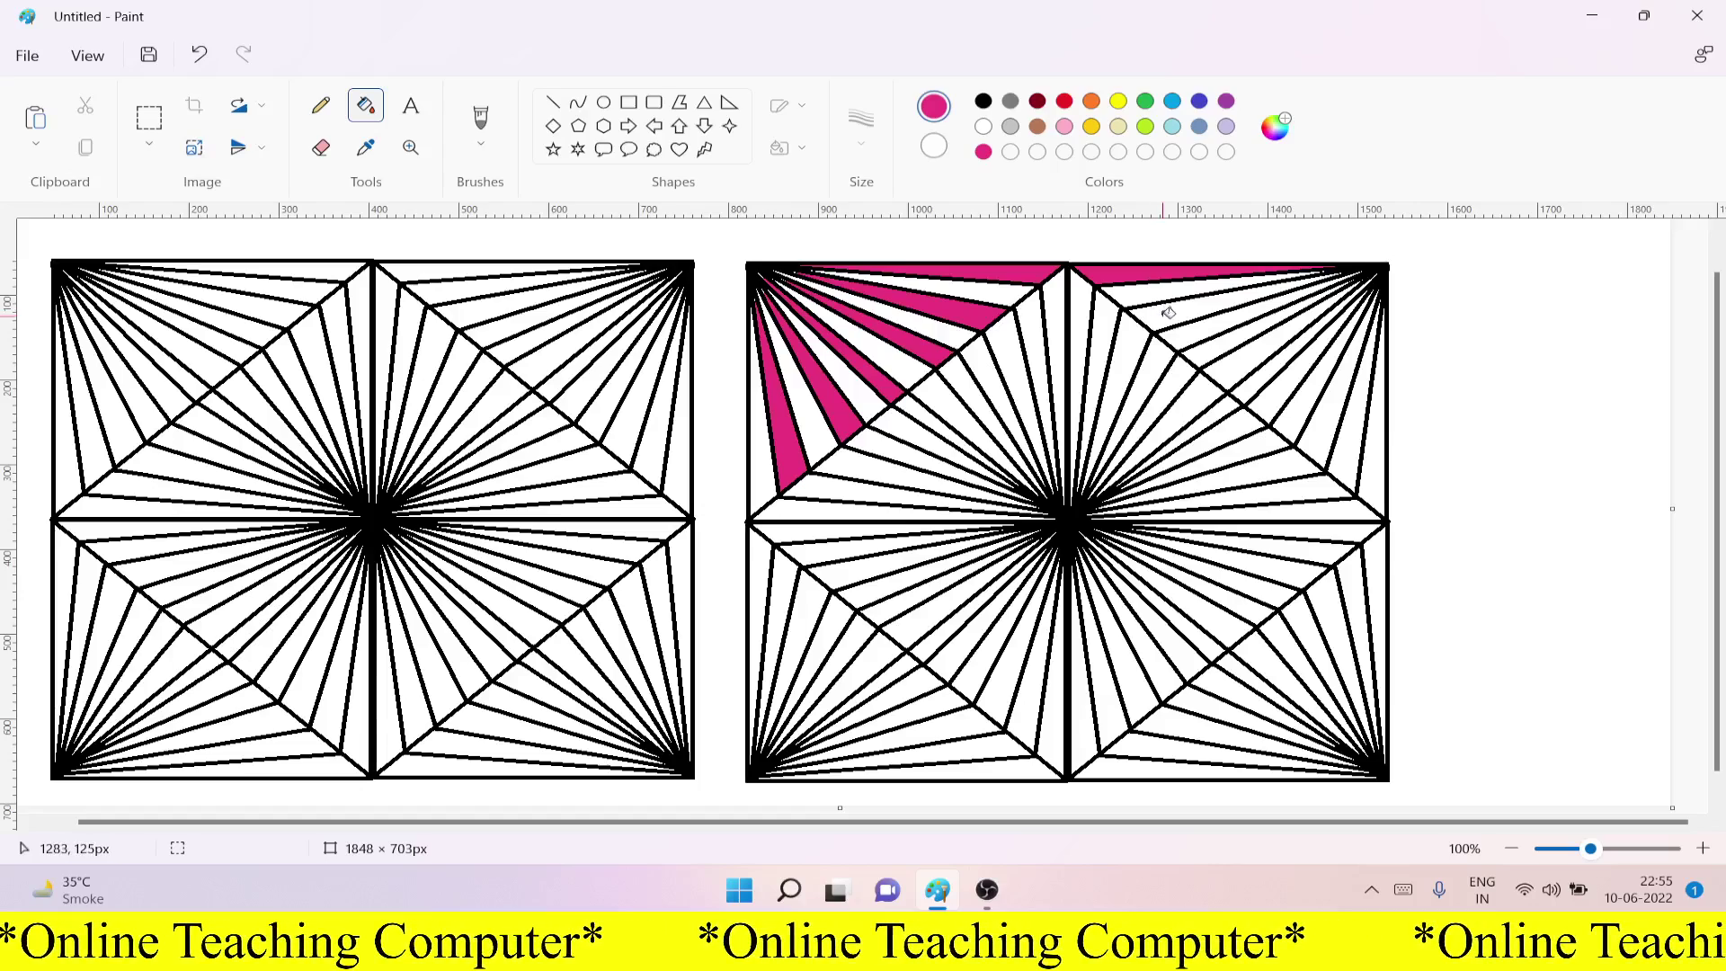
{"action": "left_click", "coordinate": [1167, 314]}
{"action": "left_click", "coordinate": [1220, 346]}
{"action": "left_click", "coordinate": [1283, 392]}
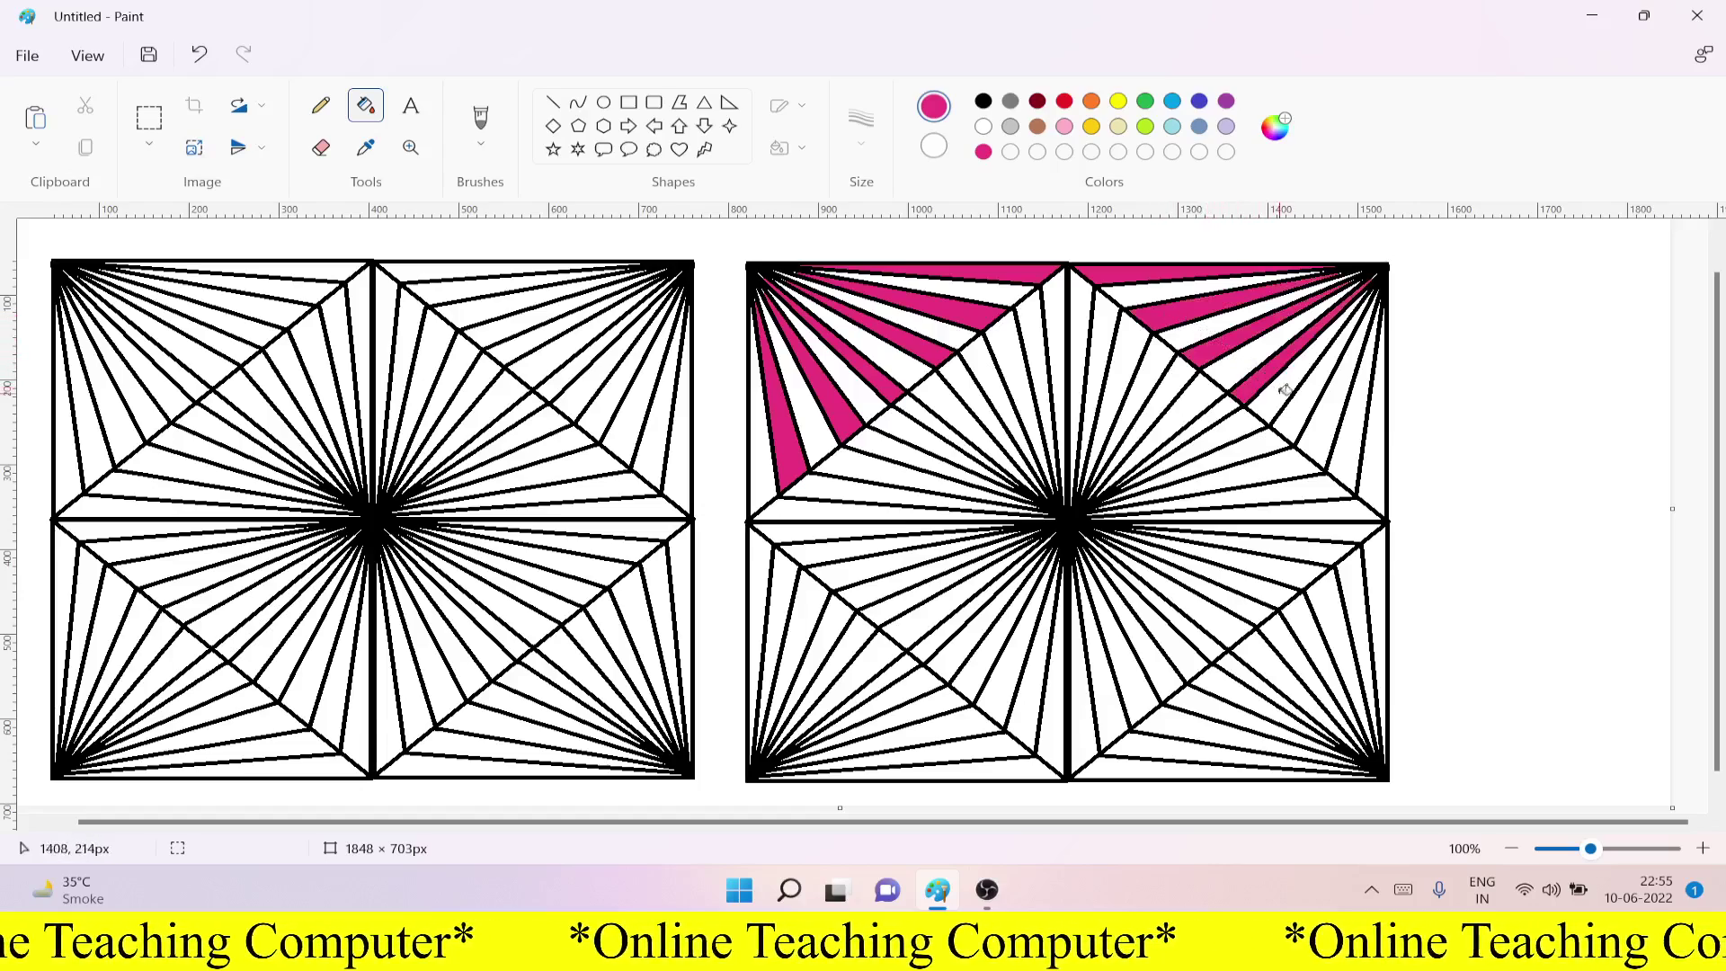
{"action": "left_click", "coordinate": [1296, 401]}
{"action": "left_click", "coordinate": [1348, 439]}
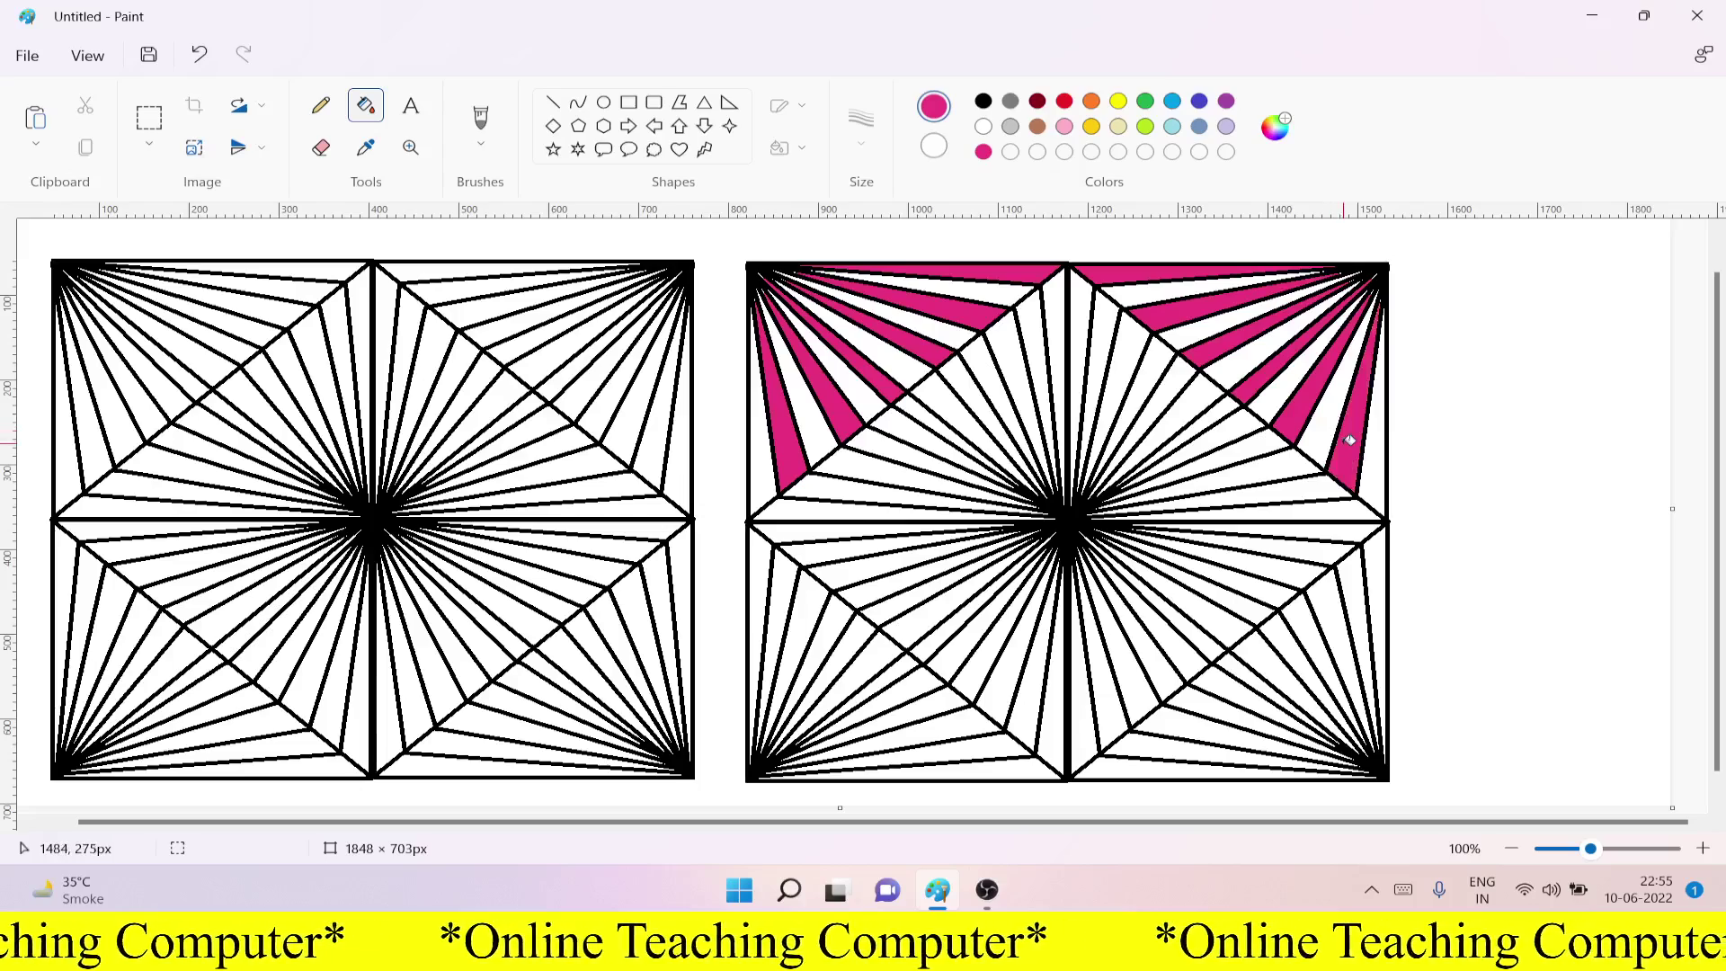
Step: Fill six alternating wedges of the right-hand figure's lower-right corner fan with pink
{"action": "left_click", "coordinate": [1371, 566]}
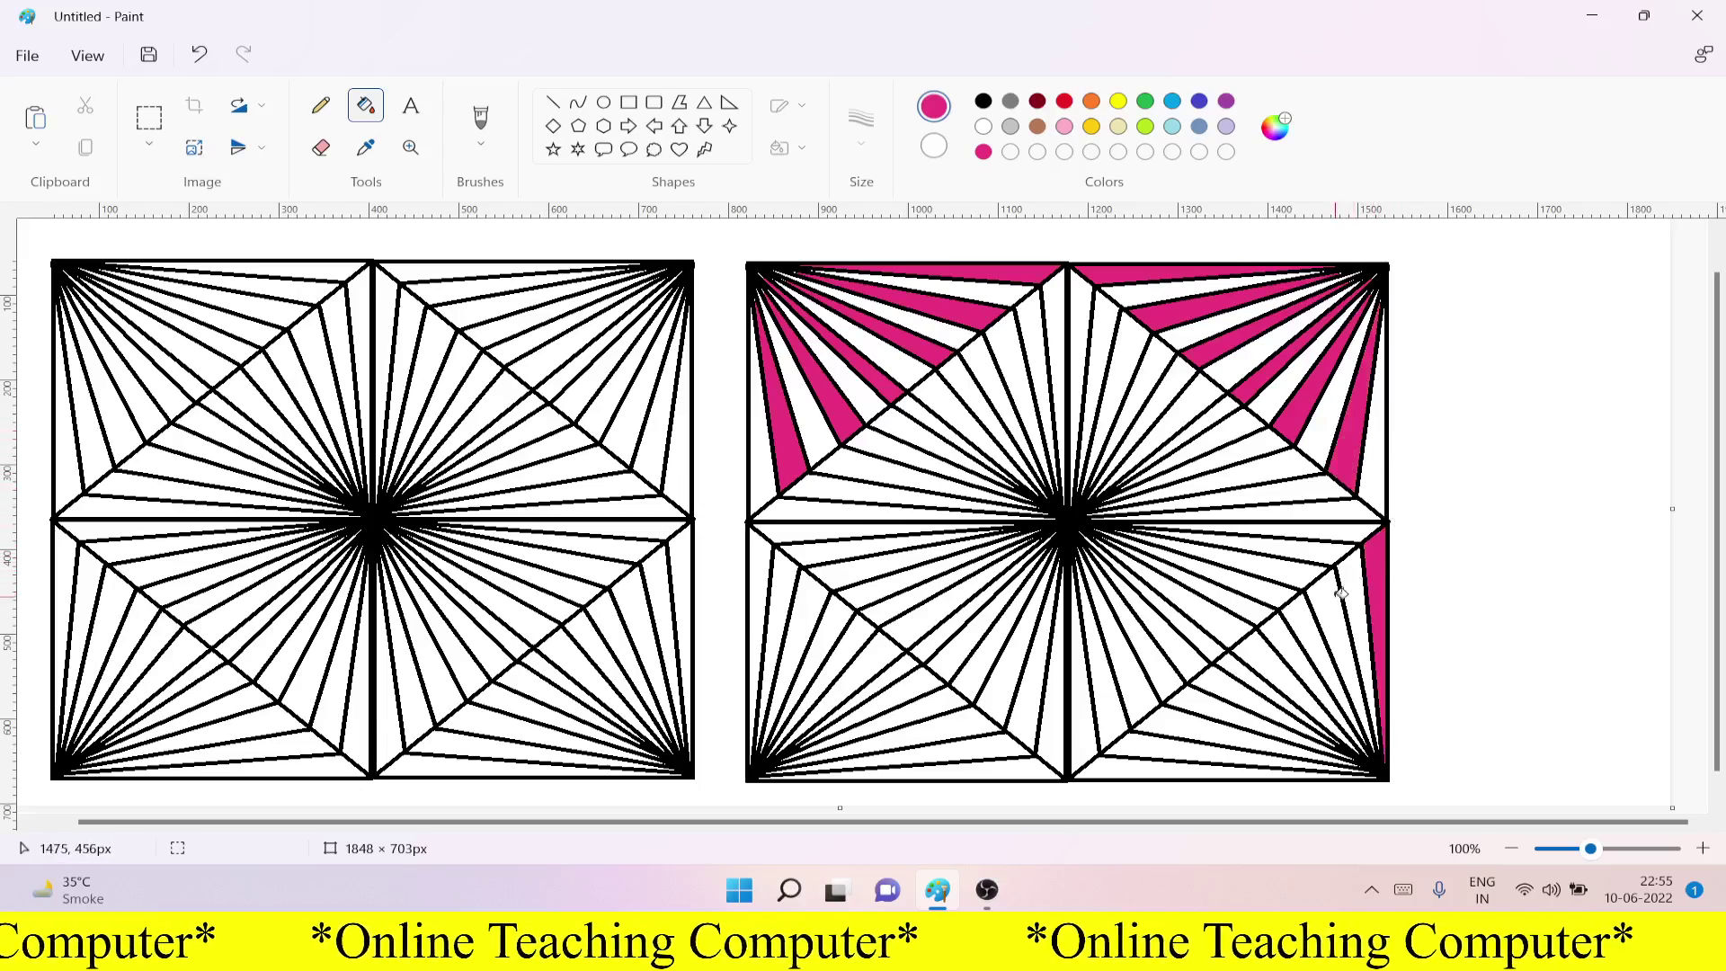
{"action": "left_click", "coordinate": [1341, 594]}
{"action": "left_click", "coordinate": [1287, 639]}
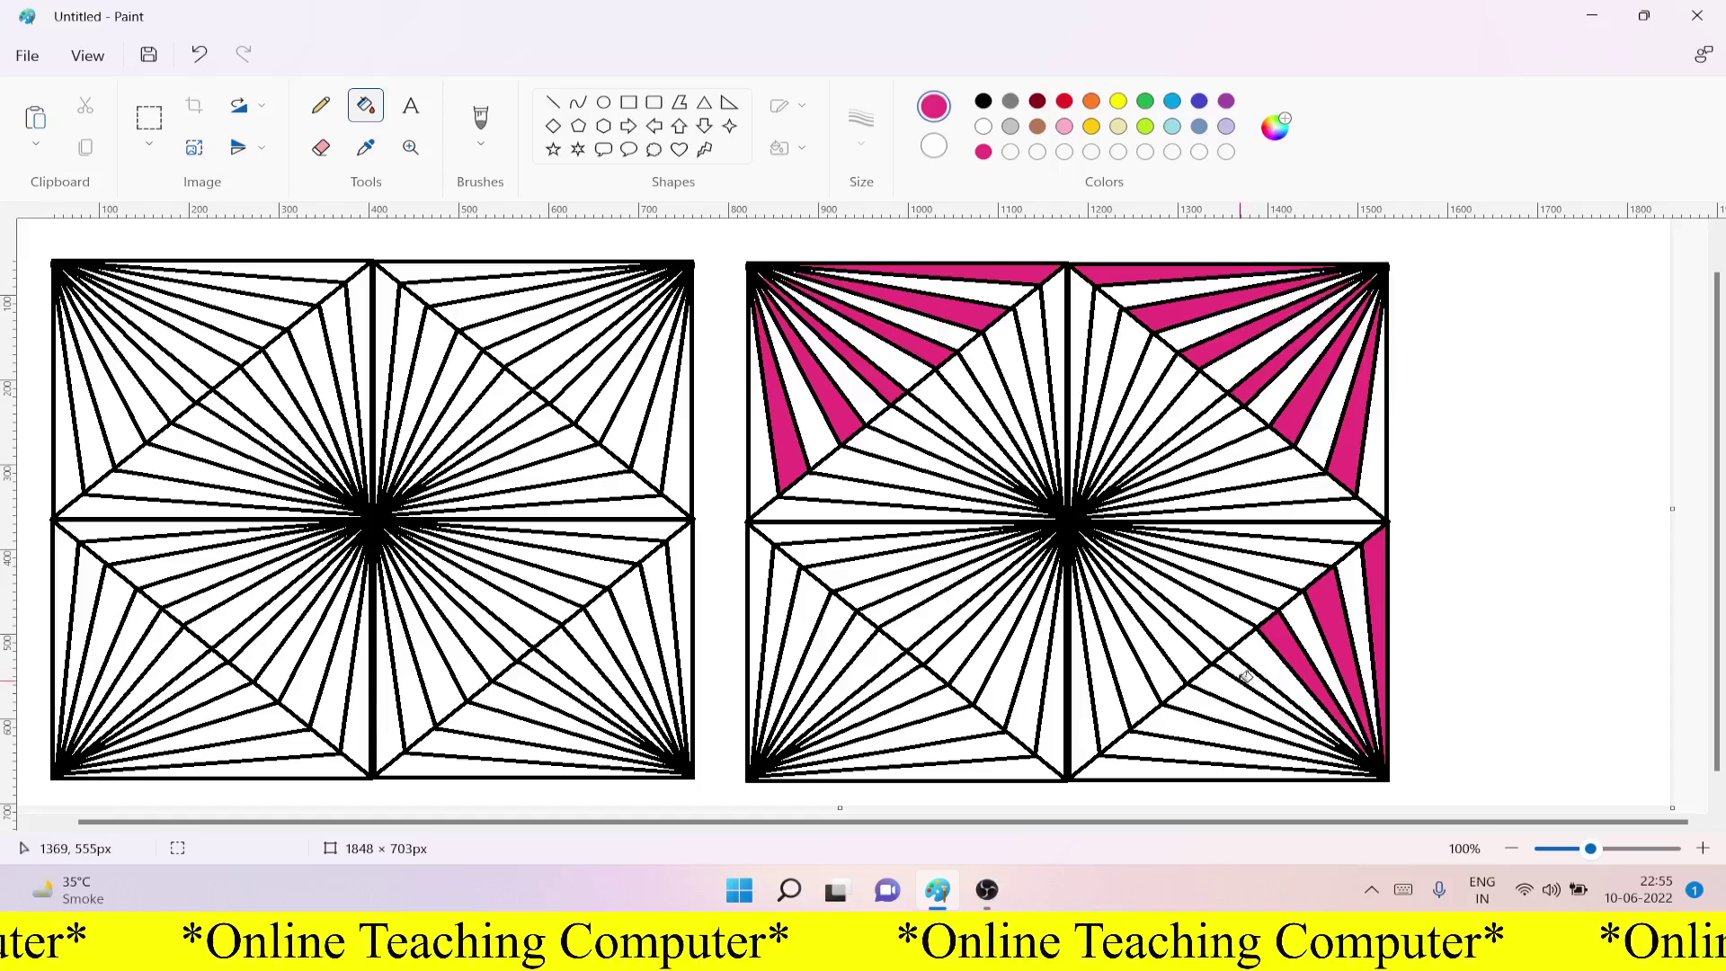
{"action": "left_click", "coordinate": [1243, 666]}
{"action": "left_click", "coordinate": [1207, 705]}
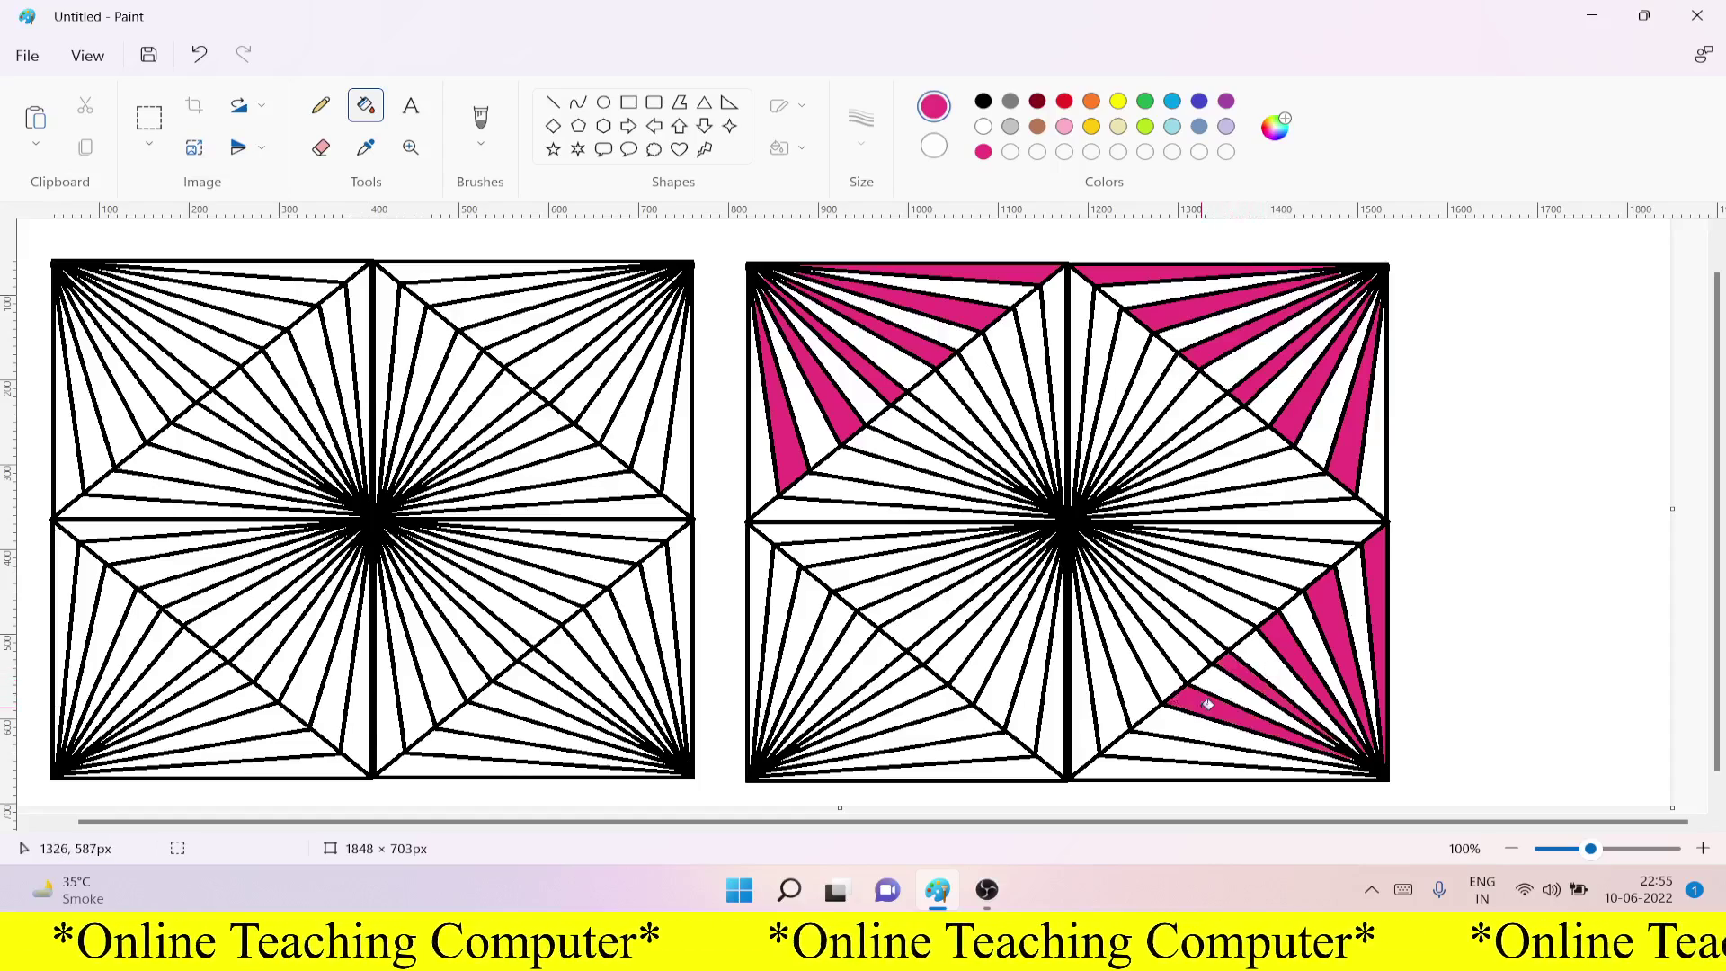
{"action": "left_click", "coordinate": [1143, 747]}
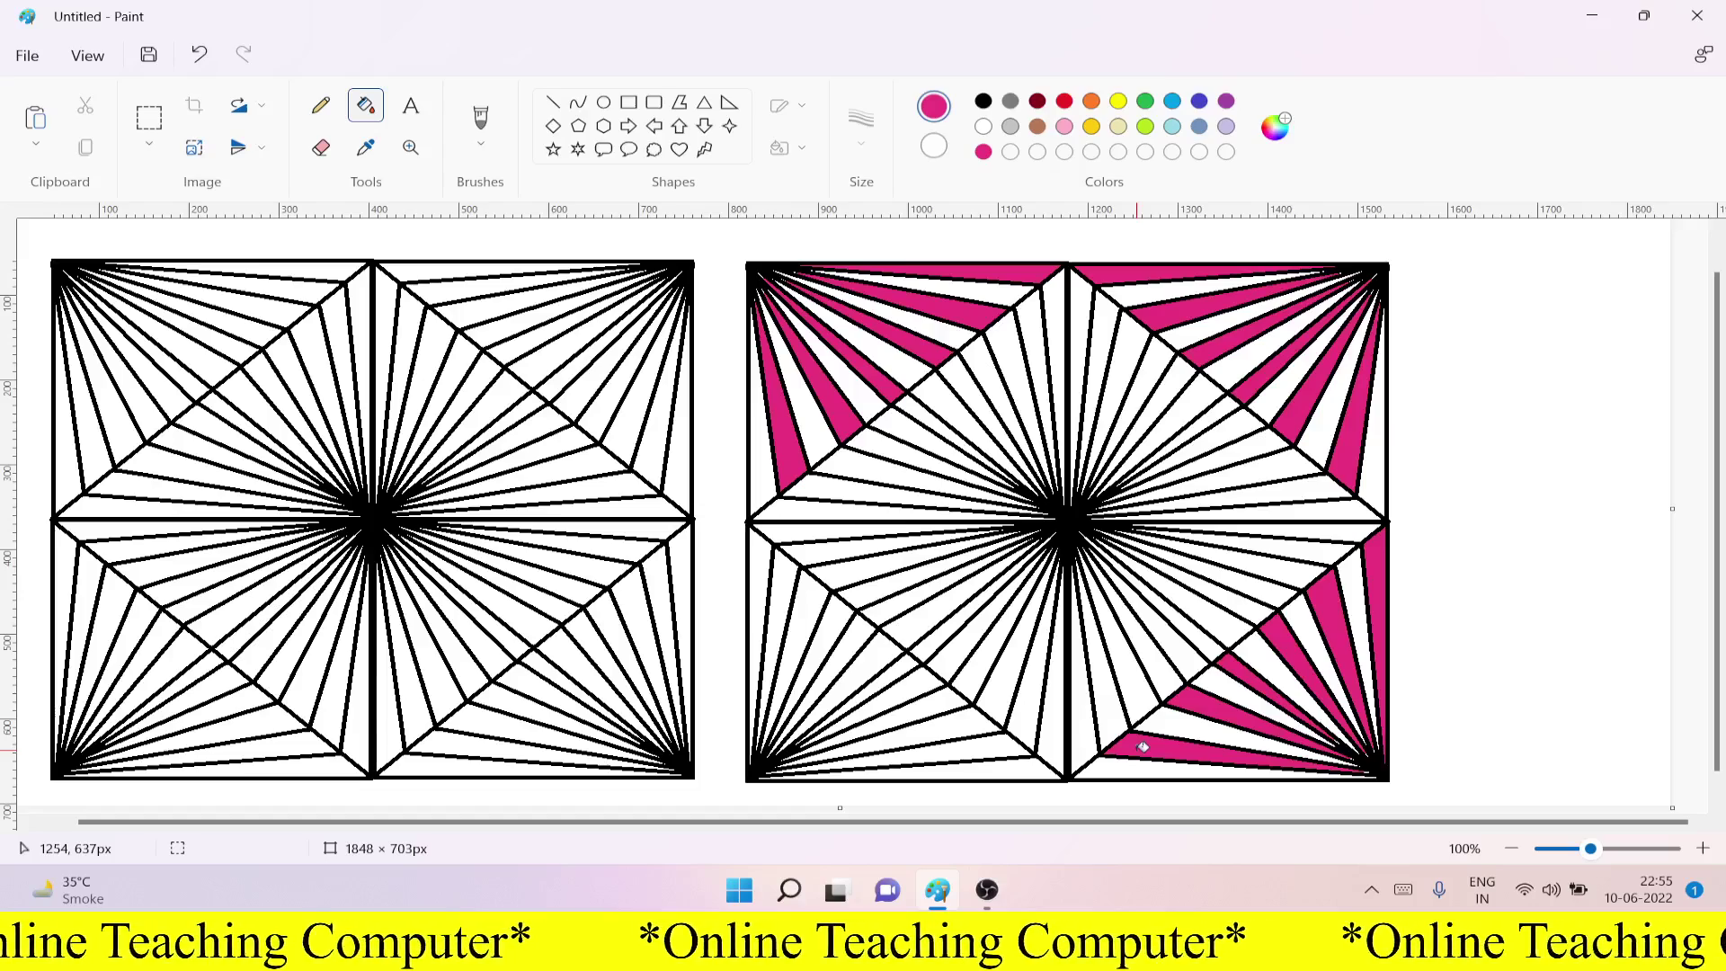
Step: Fill six alternating wedges of the right-hand figure's lower-left corner fan with pink
{"action": "left_click", "coordinate": [785, 565]}
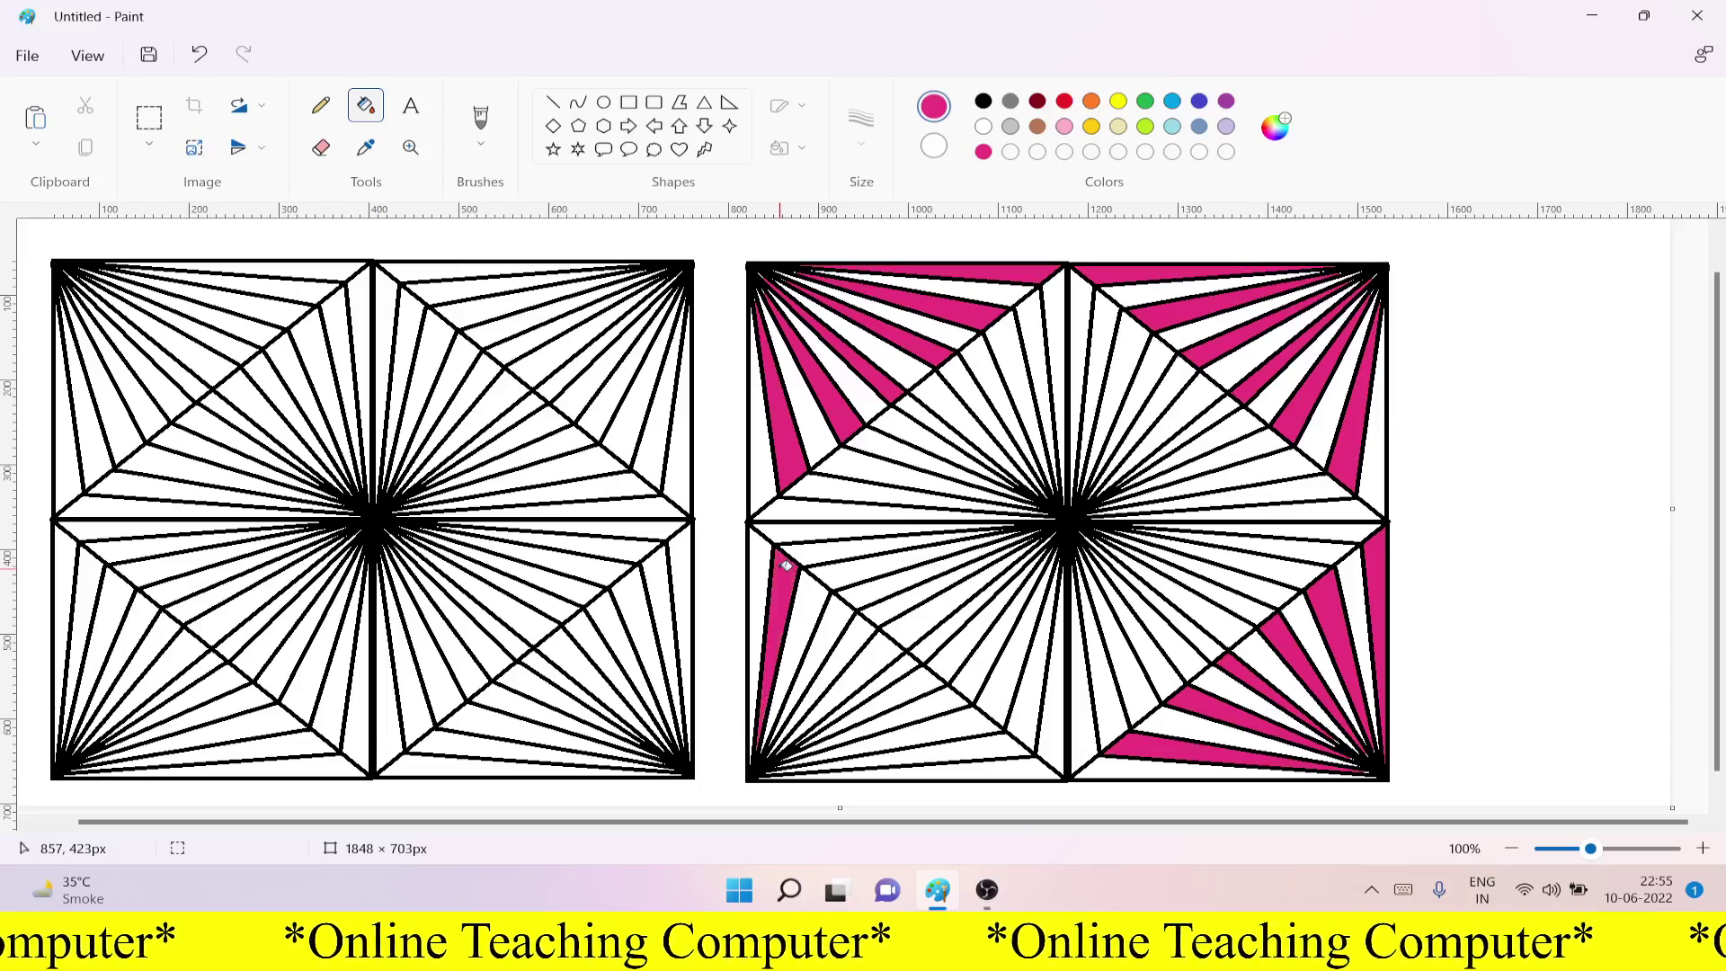
{"action": "left_click", "coordinate": [840, 615]}
{"action": "left_click", "coordinate": [890, 650]}
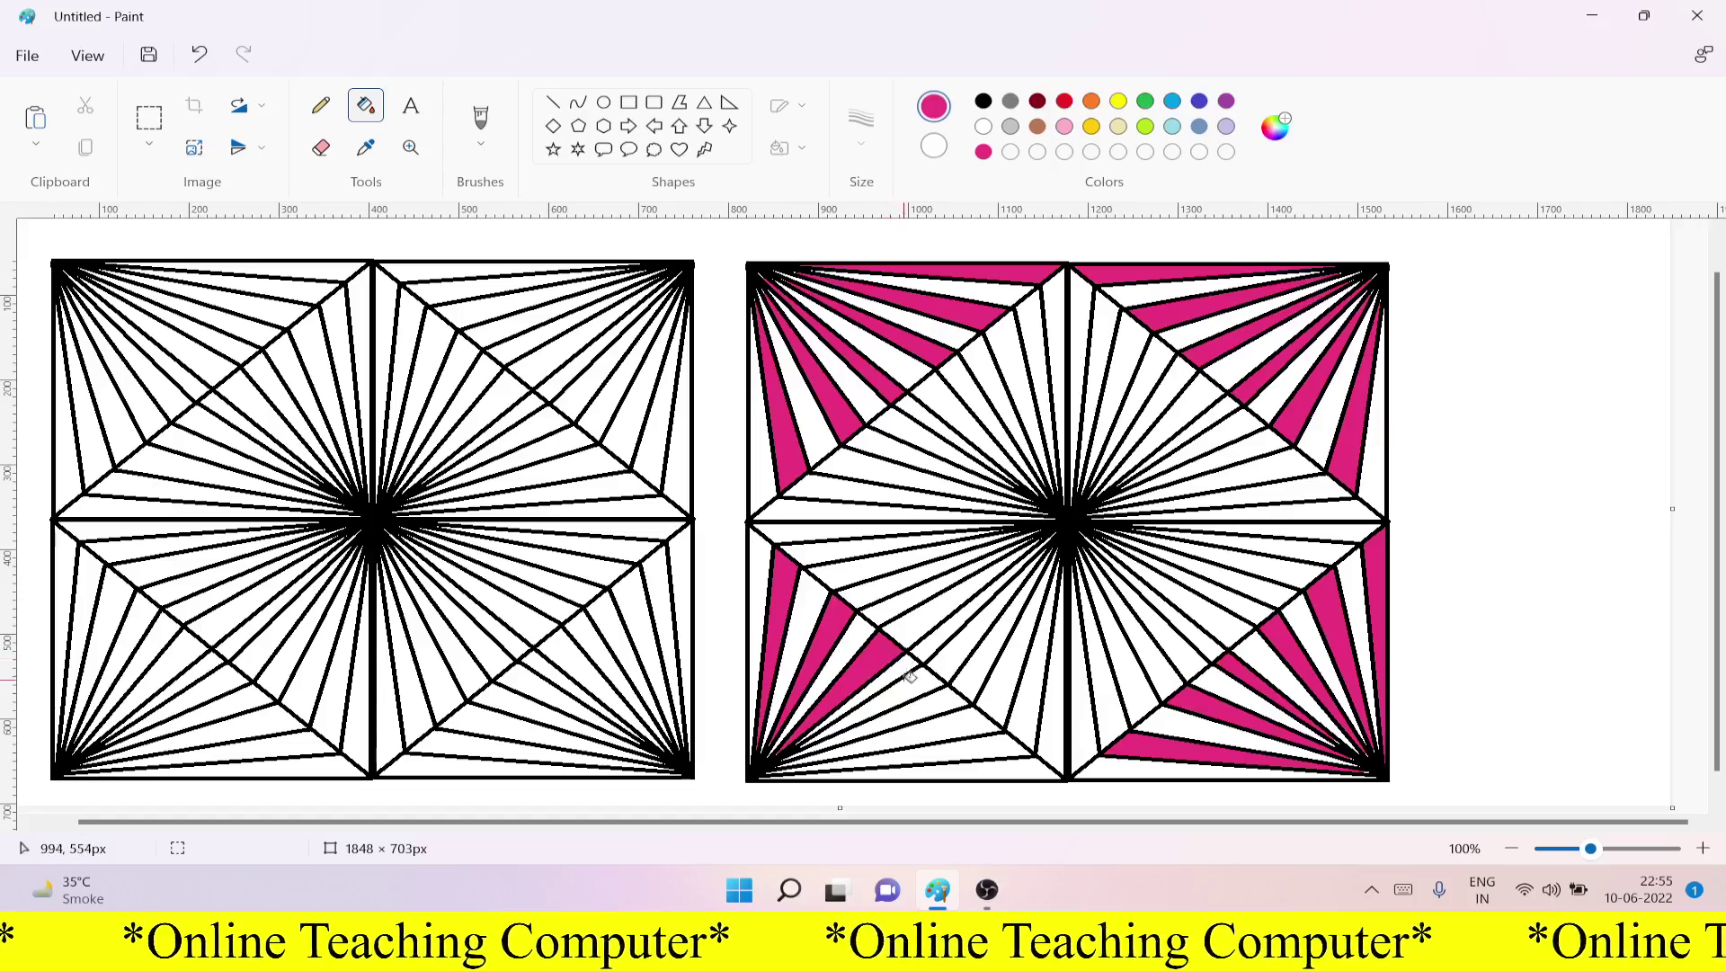
{"action": "left_click", "coordinate": [921, 686]}
{"action": "left_click", "coordinate": [960, 730]}
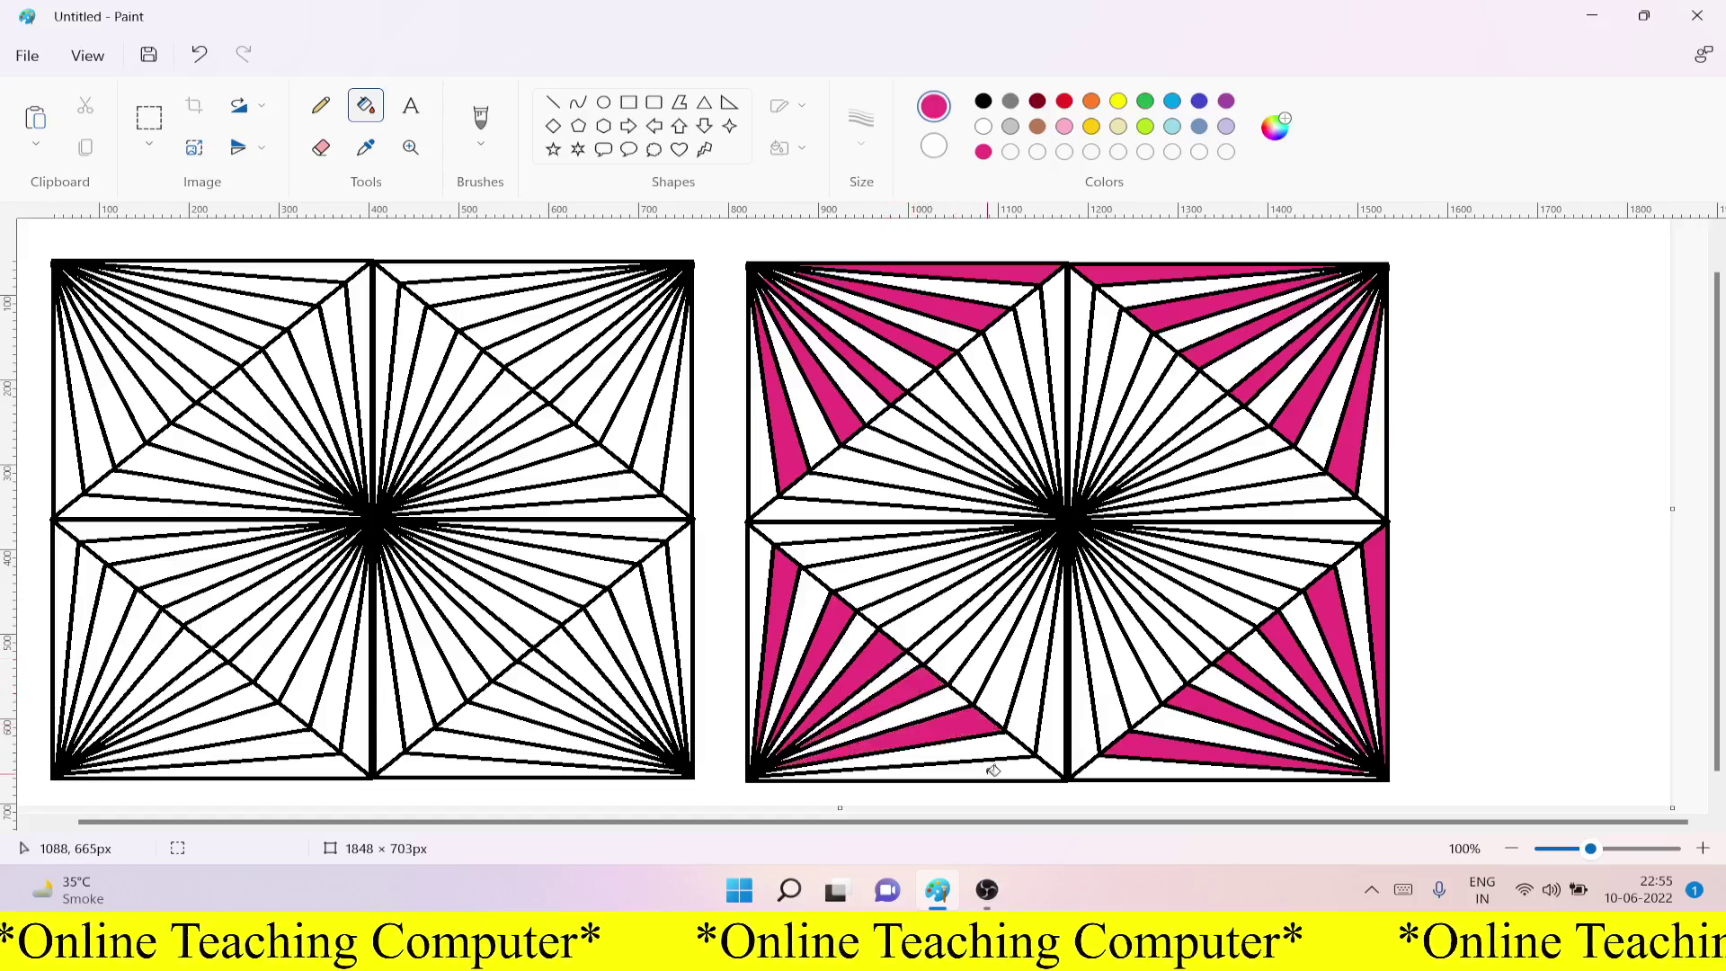
{"action": "left_click", "coordinate": [989, 769]}
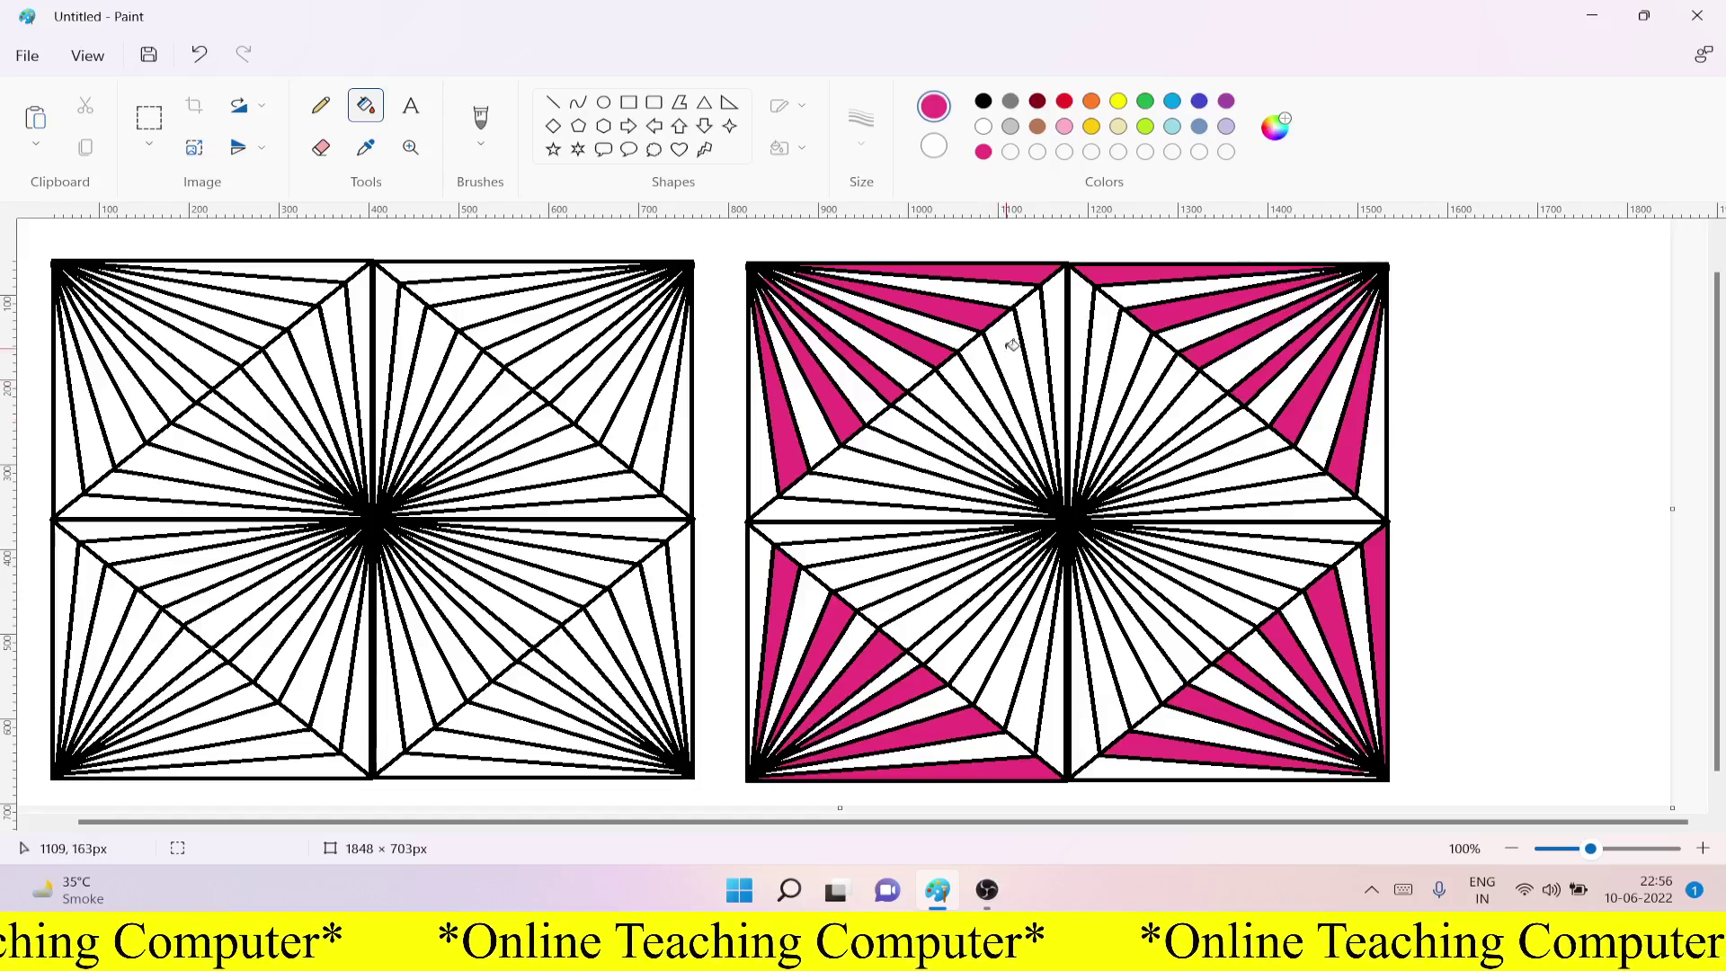
Step: Fill six alternating wedges in the upper-right quarter of the right-hand figure's central diamond with pink
{"action": "left_click", "coordinate": [1084, 302]}
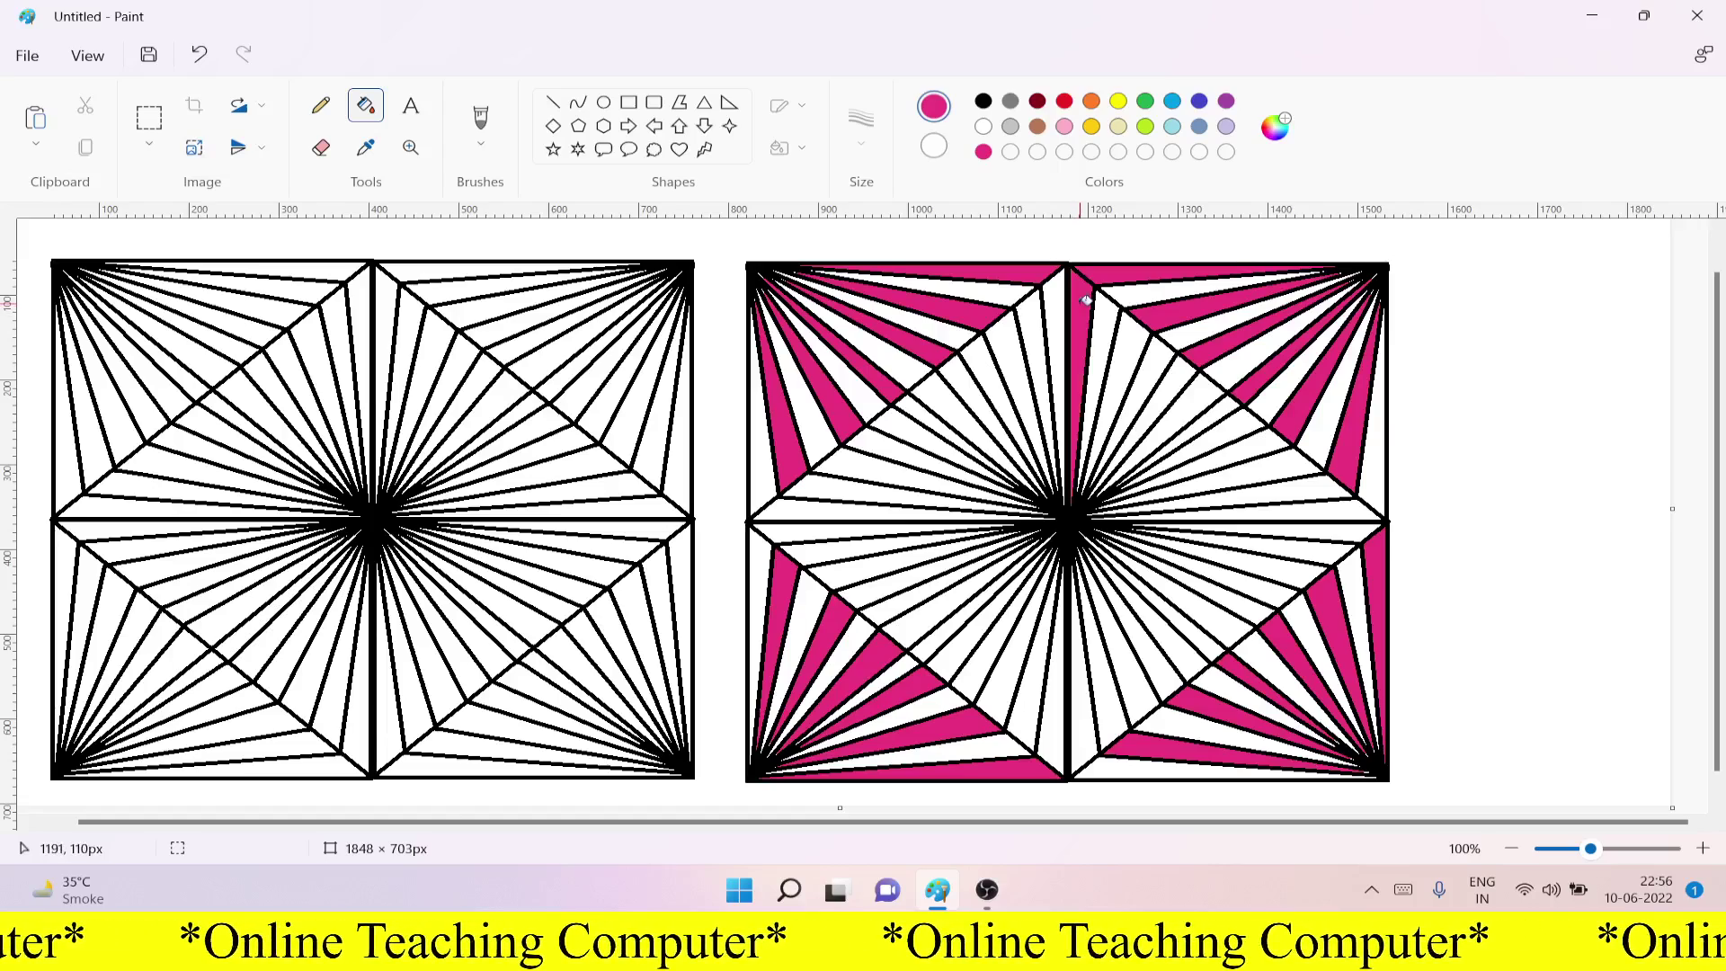
{"action": "left_click", "coordinate": [1131, 331]}
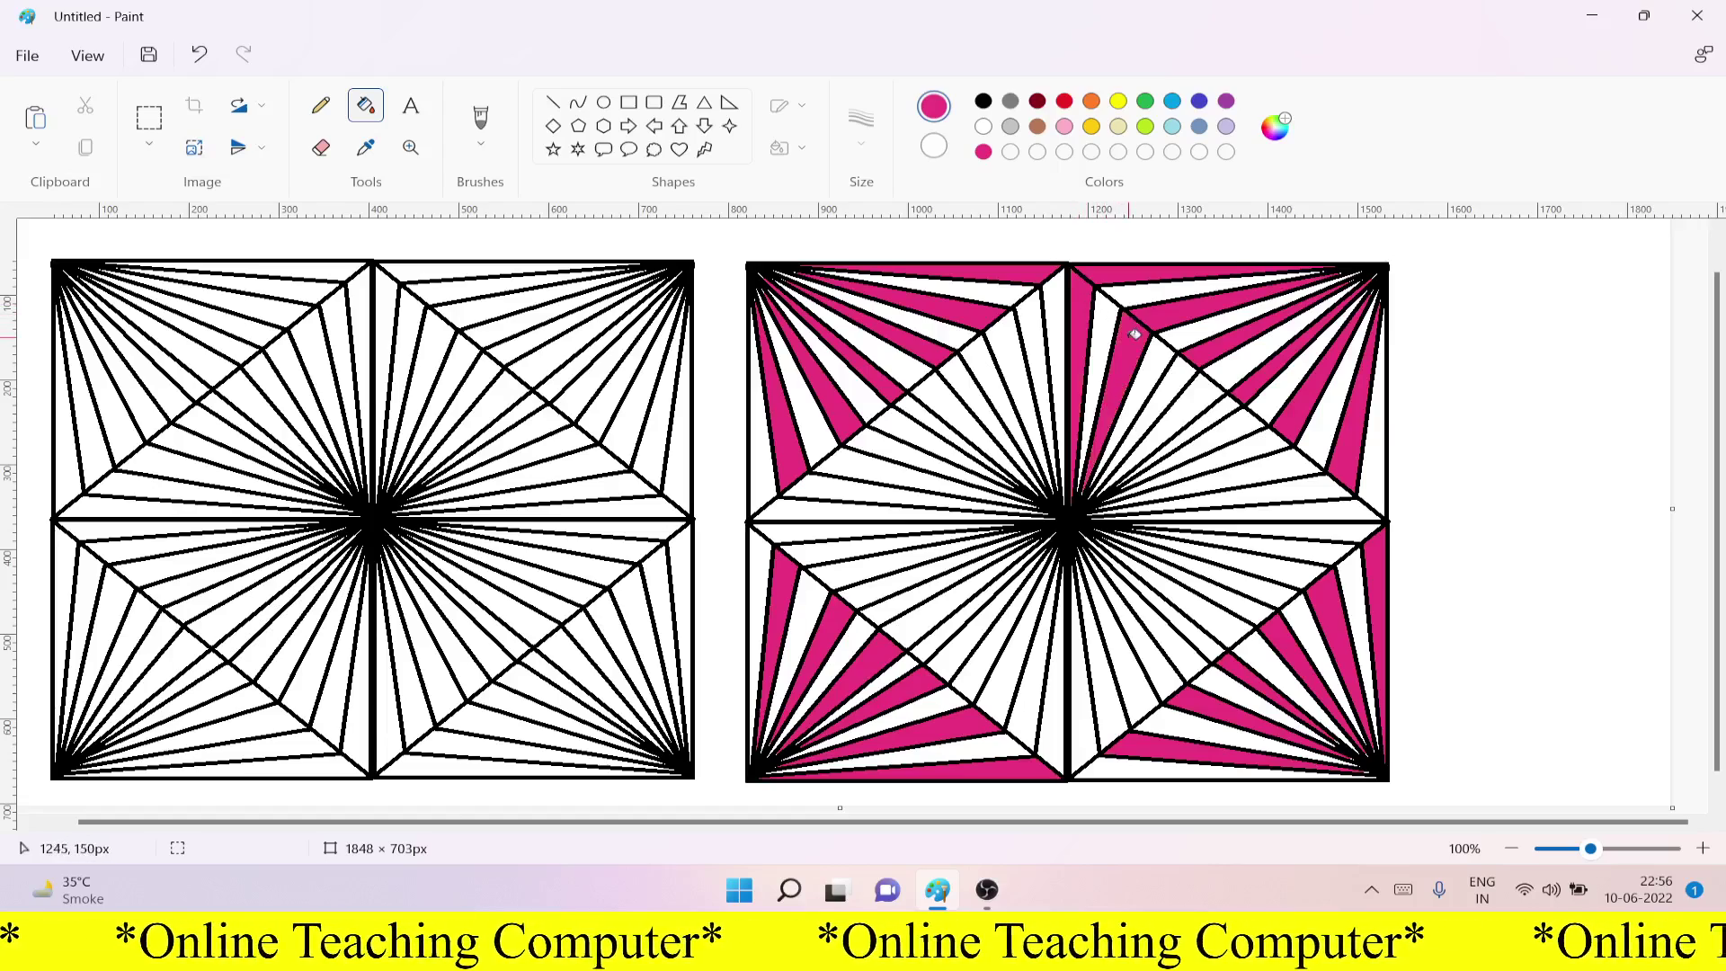
{"action": "left_click", "coordinate": [1185, 370]}
{"action": "left_click", "coordinate": [1225, 407]}
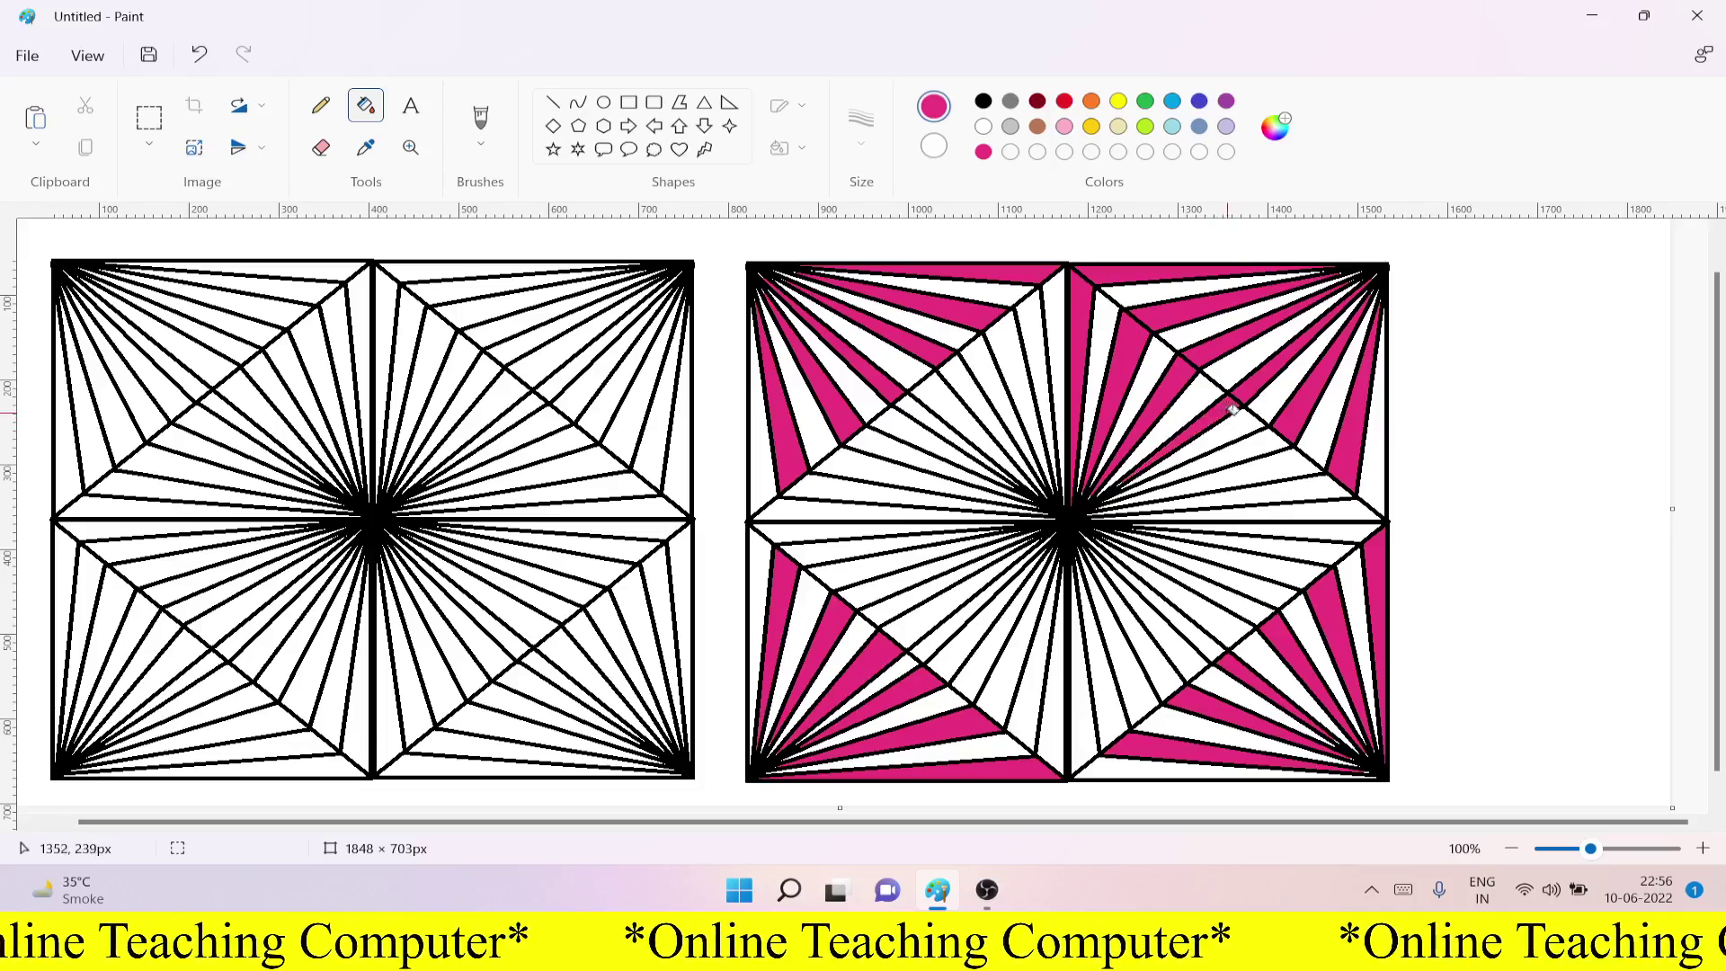
{"action": "left_click", "coordinate": [1262, 440]}
{"action": "left_click", "coordinate": [1290, 487]}
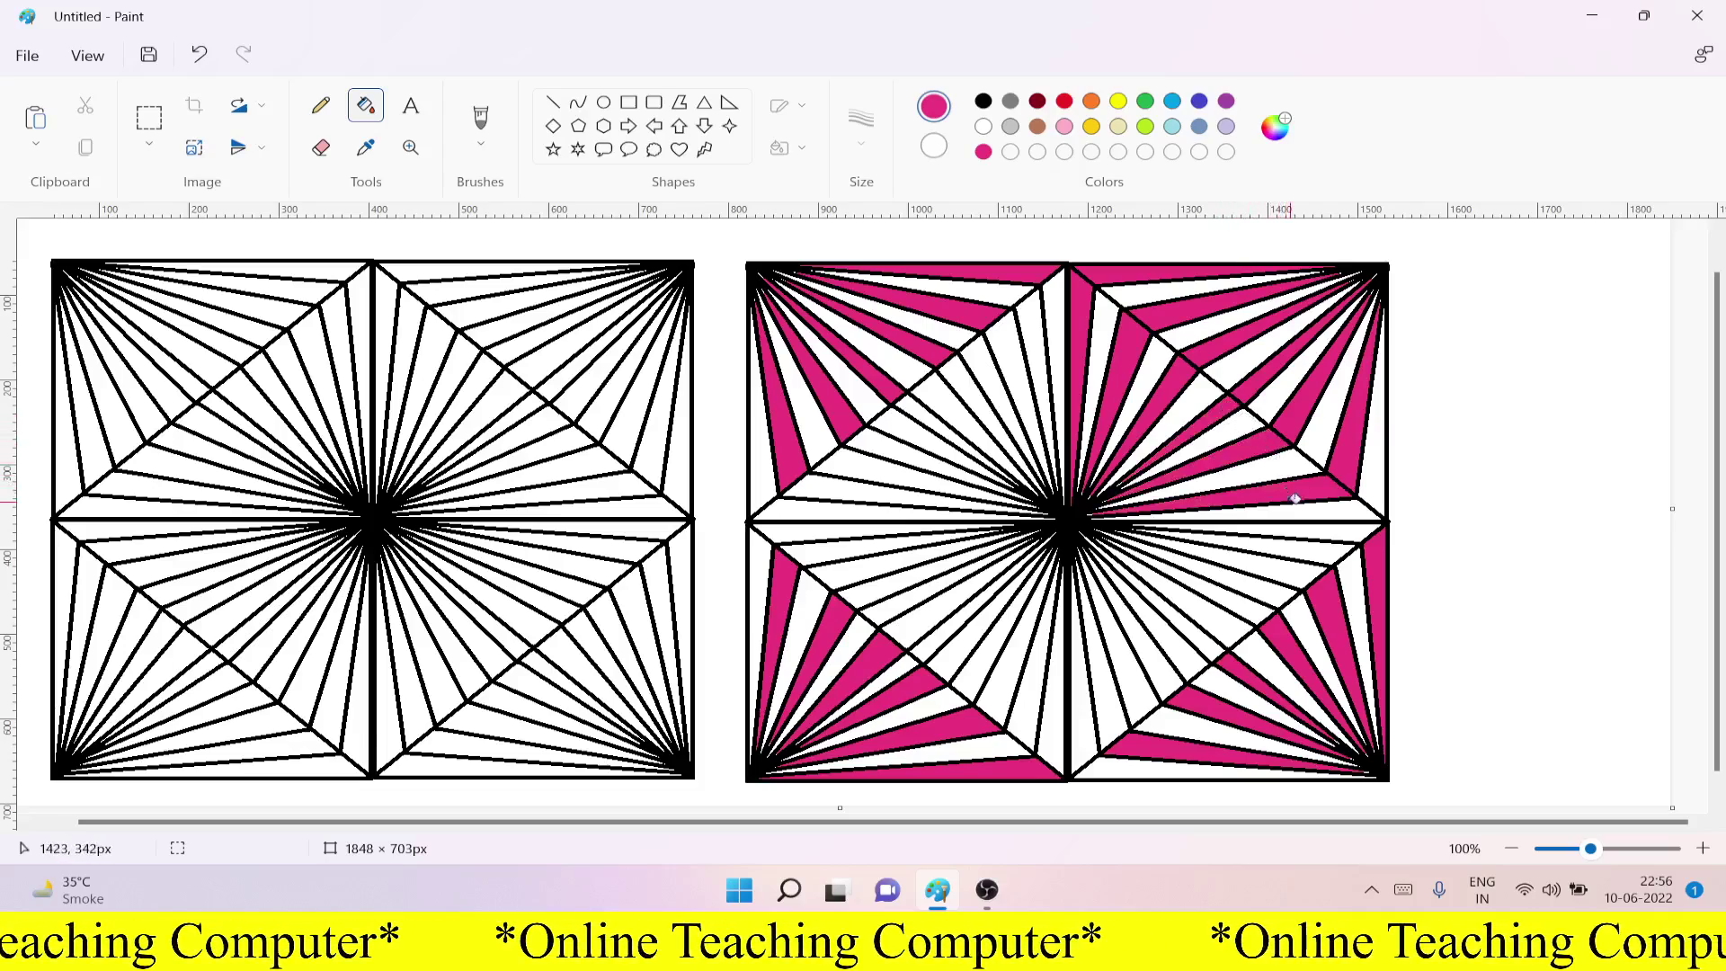
Step: Fill six alternating wedges in the lower-right quarter of the right-hand figure's central diamond with pink
{"action": "left_click", "coordinate": [1364, 530]}
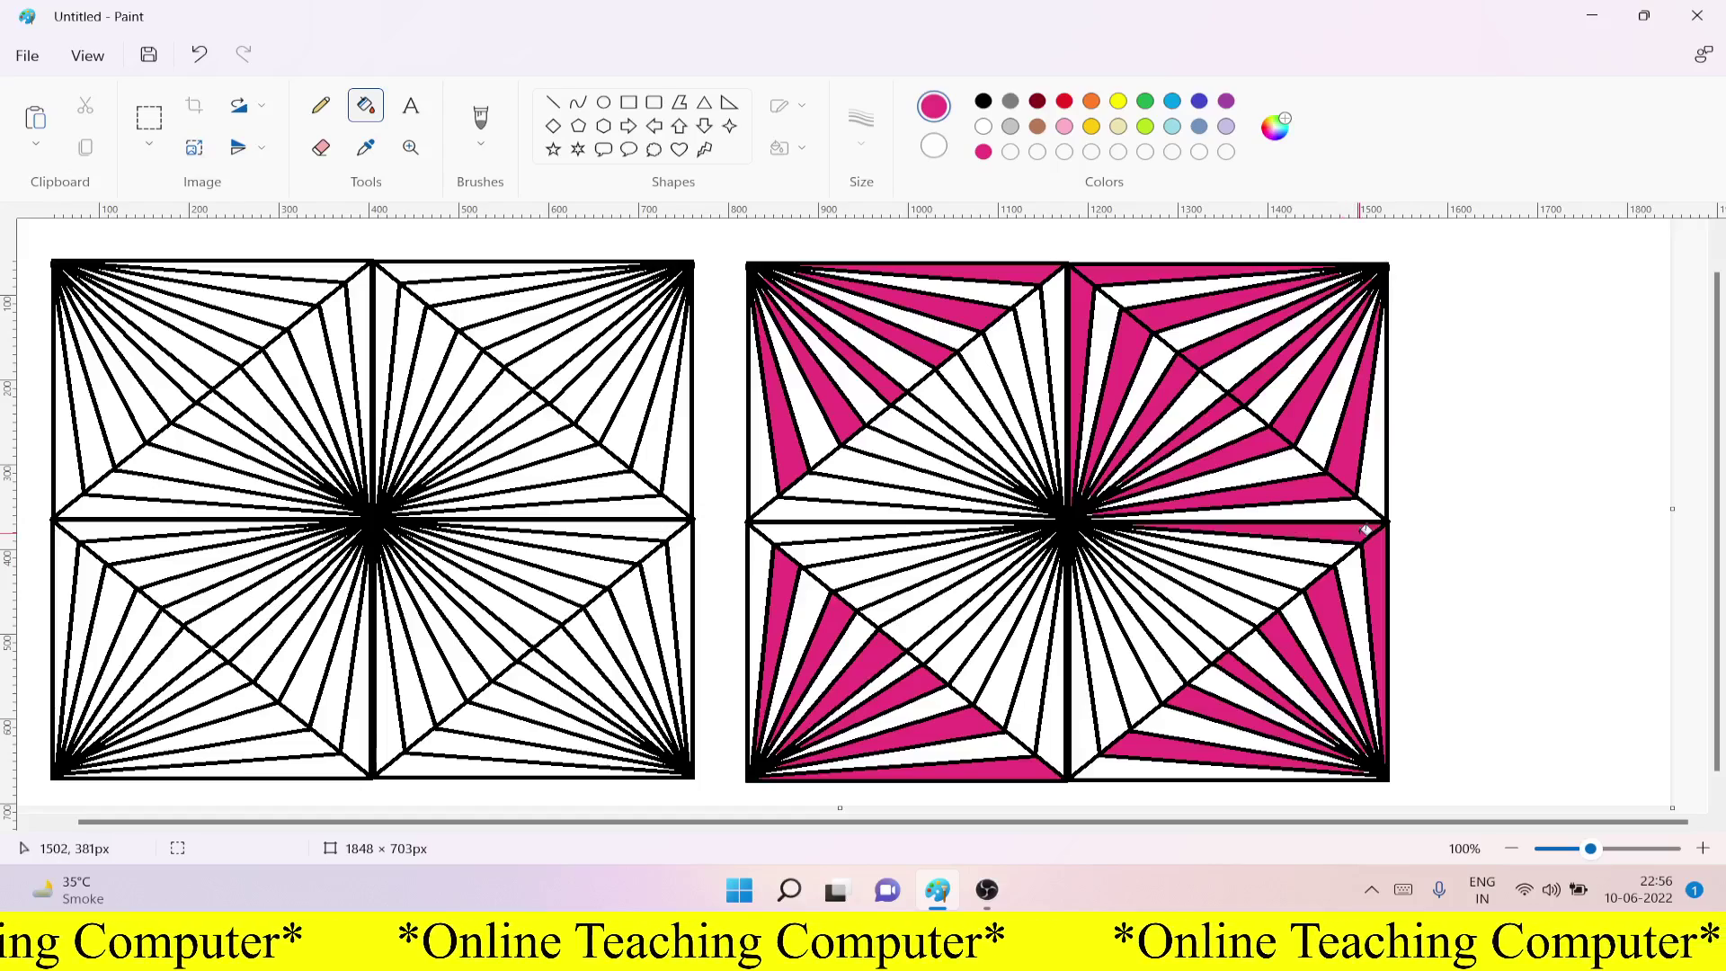
{"action": "left_click", "coordinate": [1295, 559]}
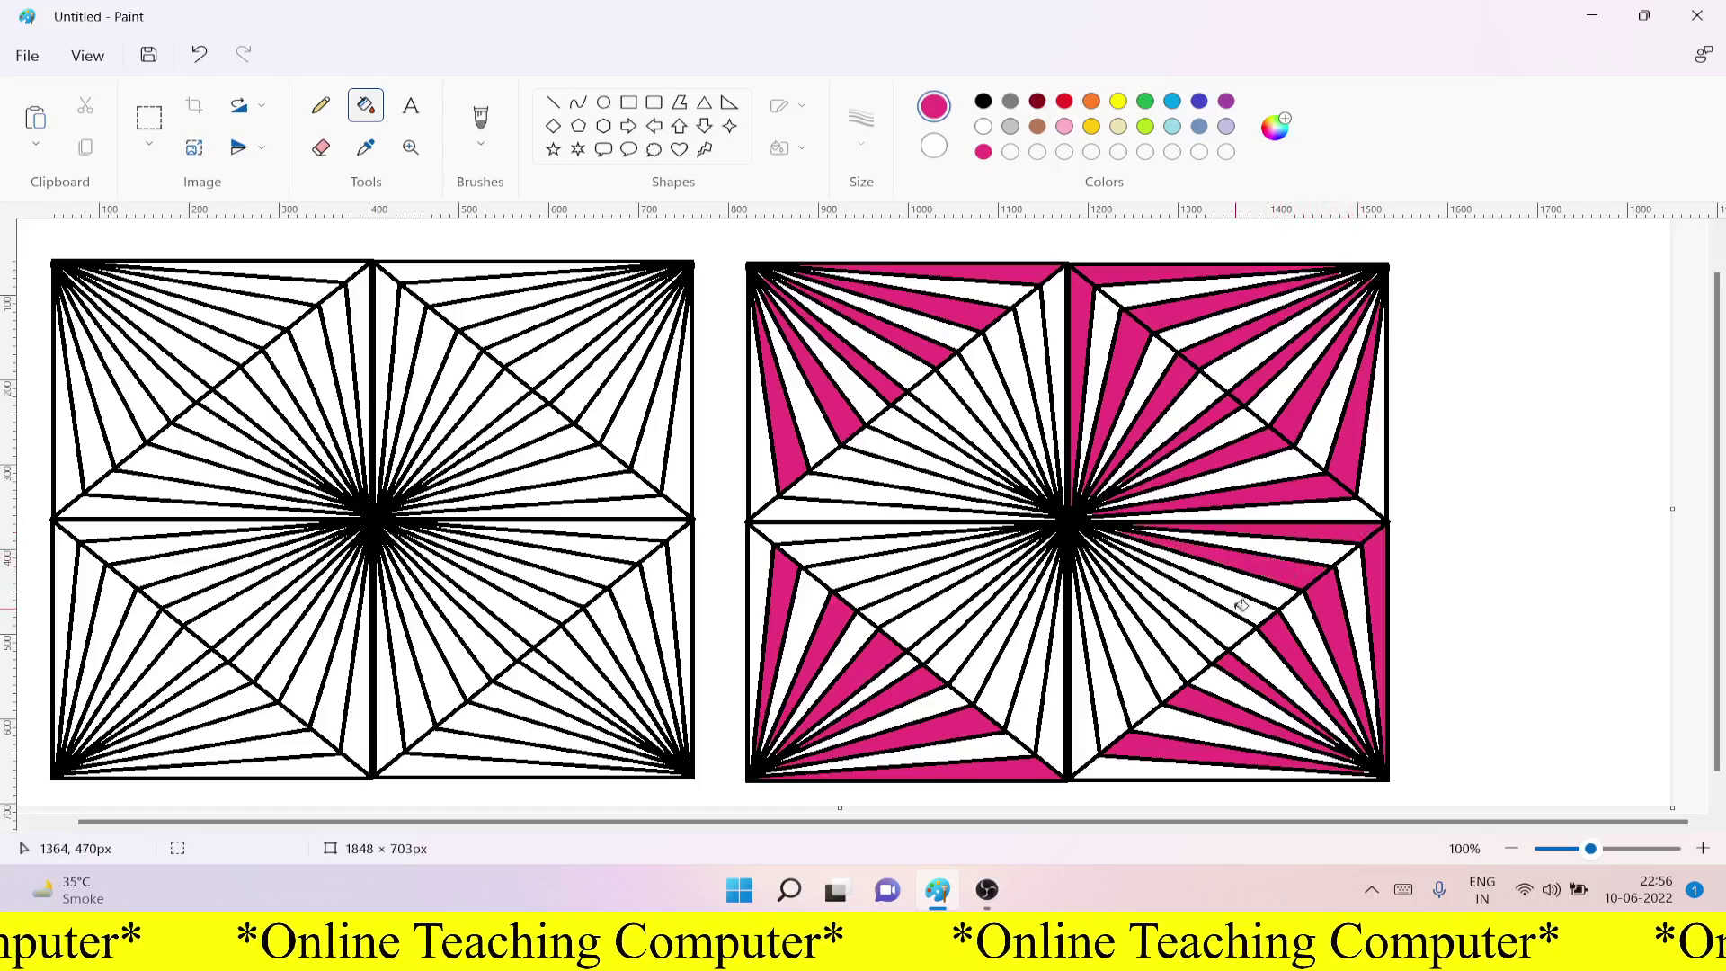
{"action": "left_click", "coordinate": [1241, 605]}
{"action": "left_click", "coordinate": [1194, 629]}
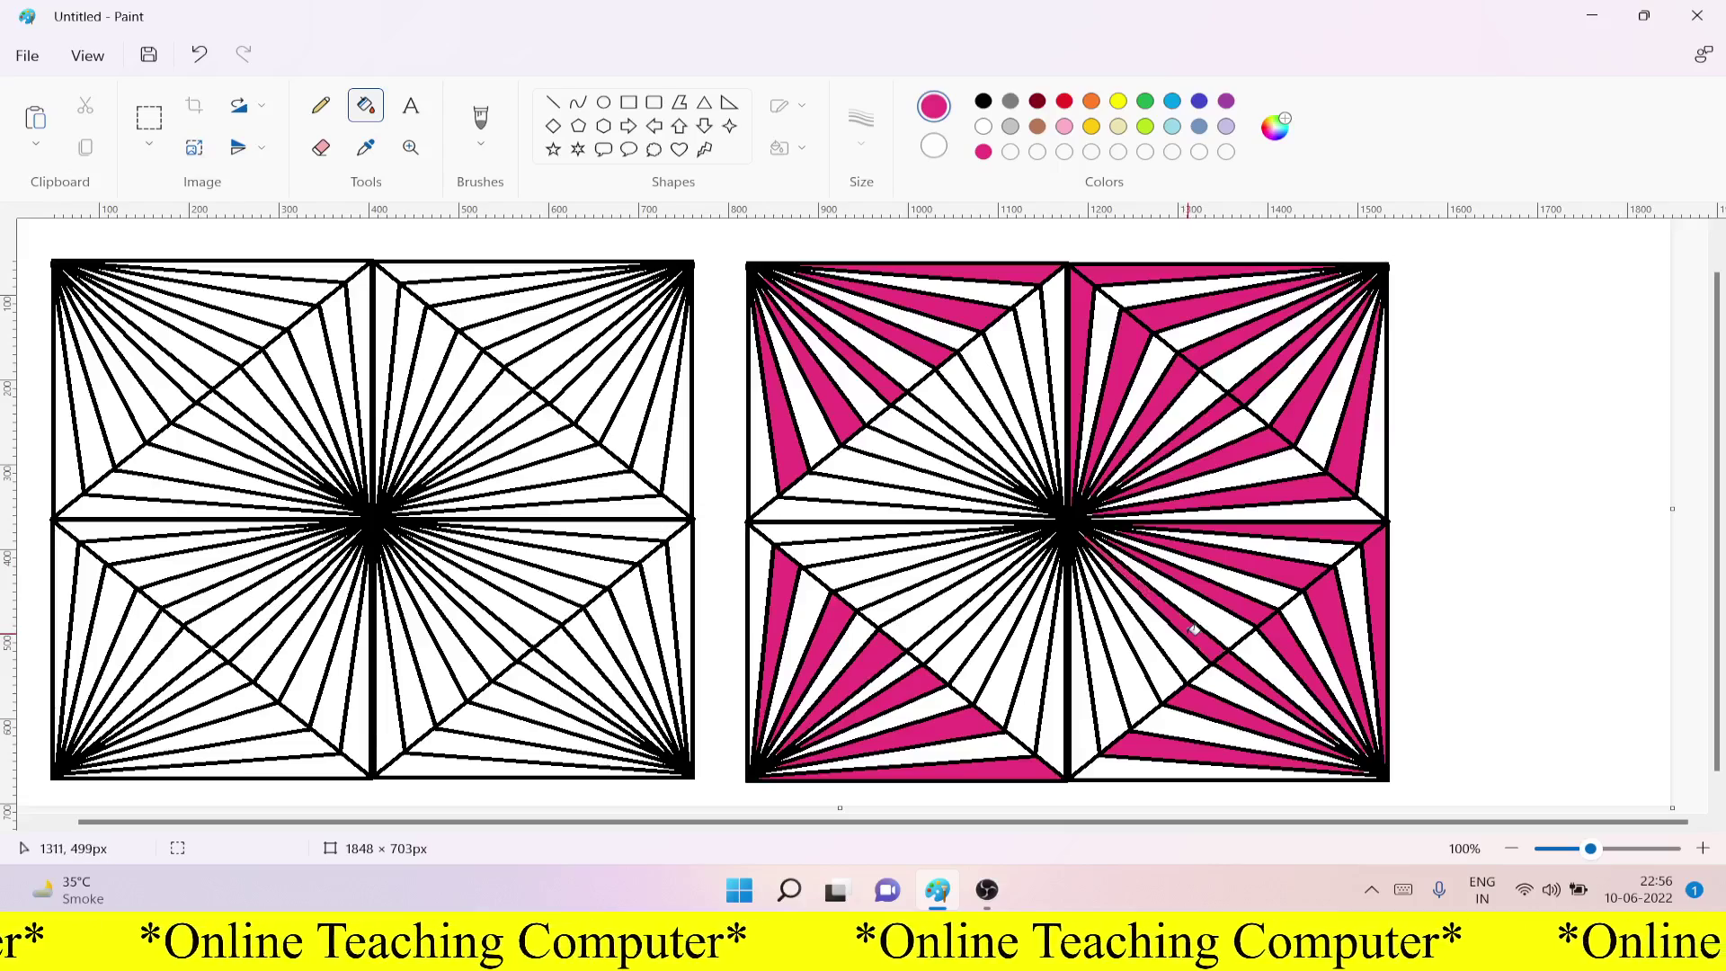
{"action": "left_click", "coordinate": [1156, 663]}
{"action": "left_click", "coordinate": [1109, 689]}
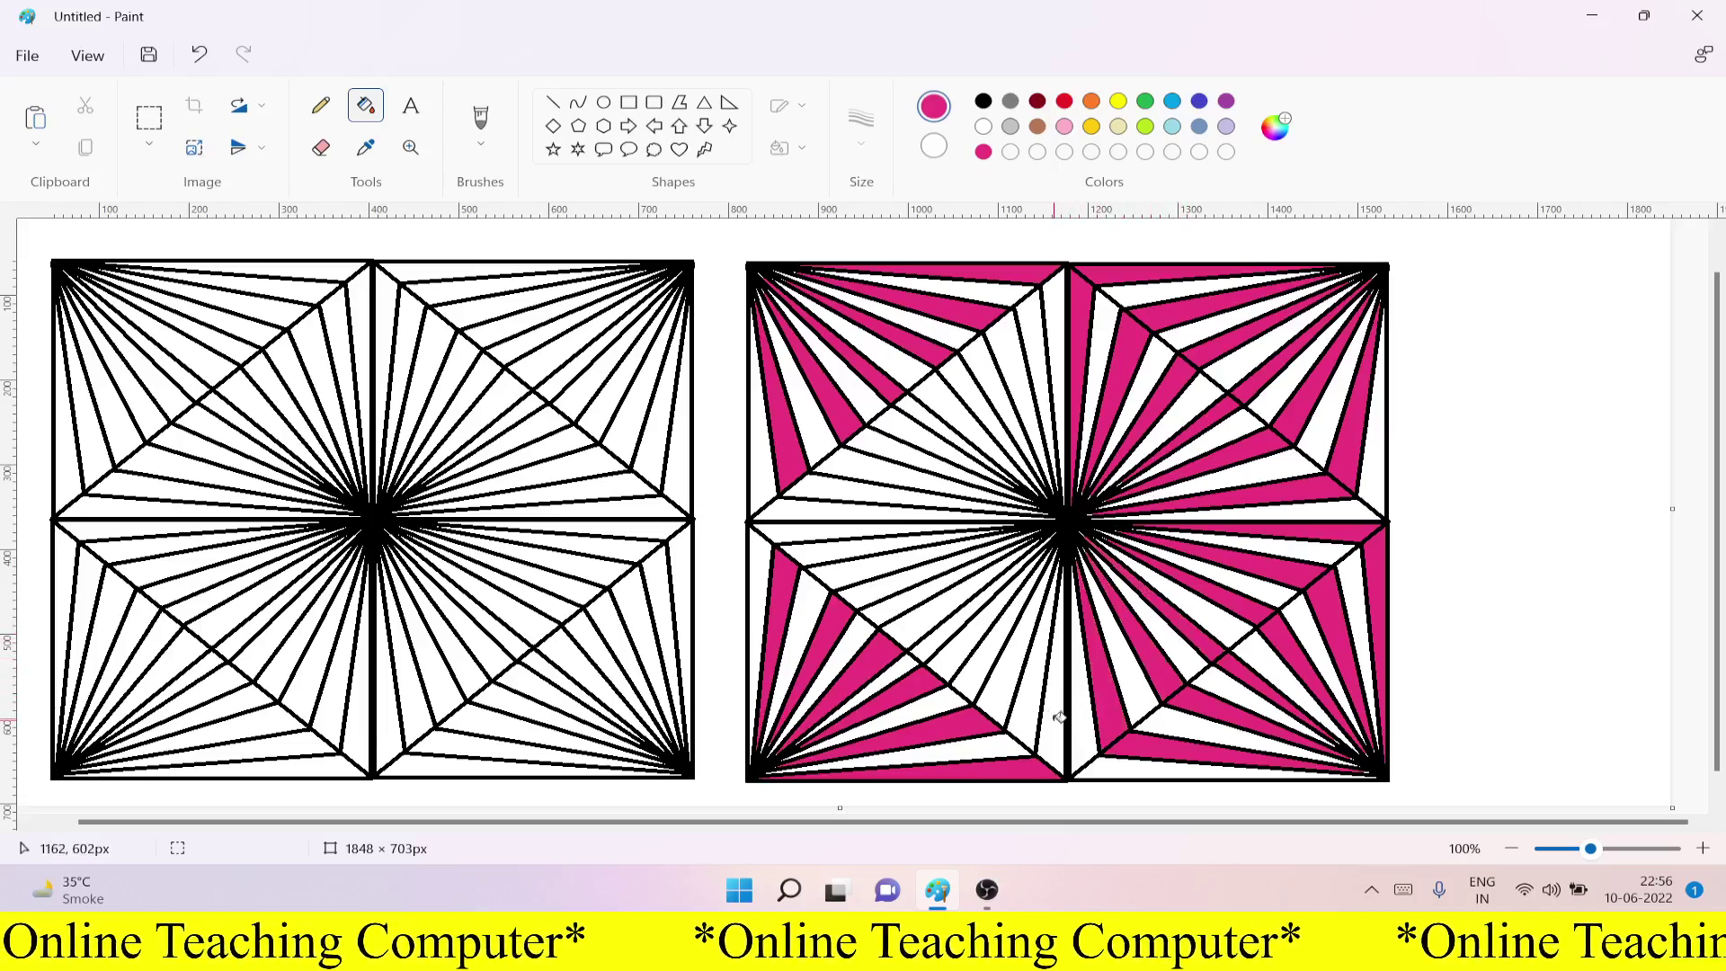
Step: Fill six alternating wedges in the lower-left quarter of the right-hand figure's central diamond with pink
{"action": "left_click", "coordinate": [1057, 716]}
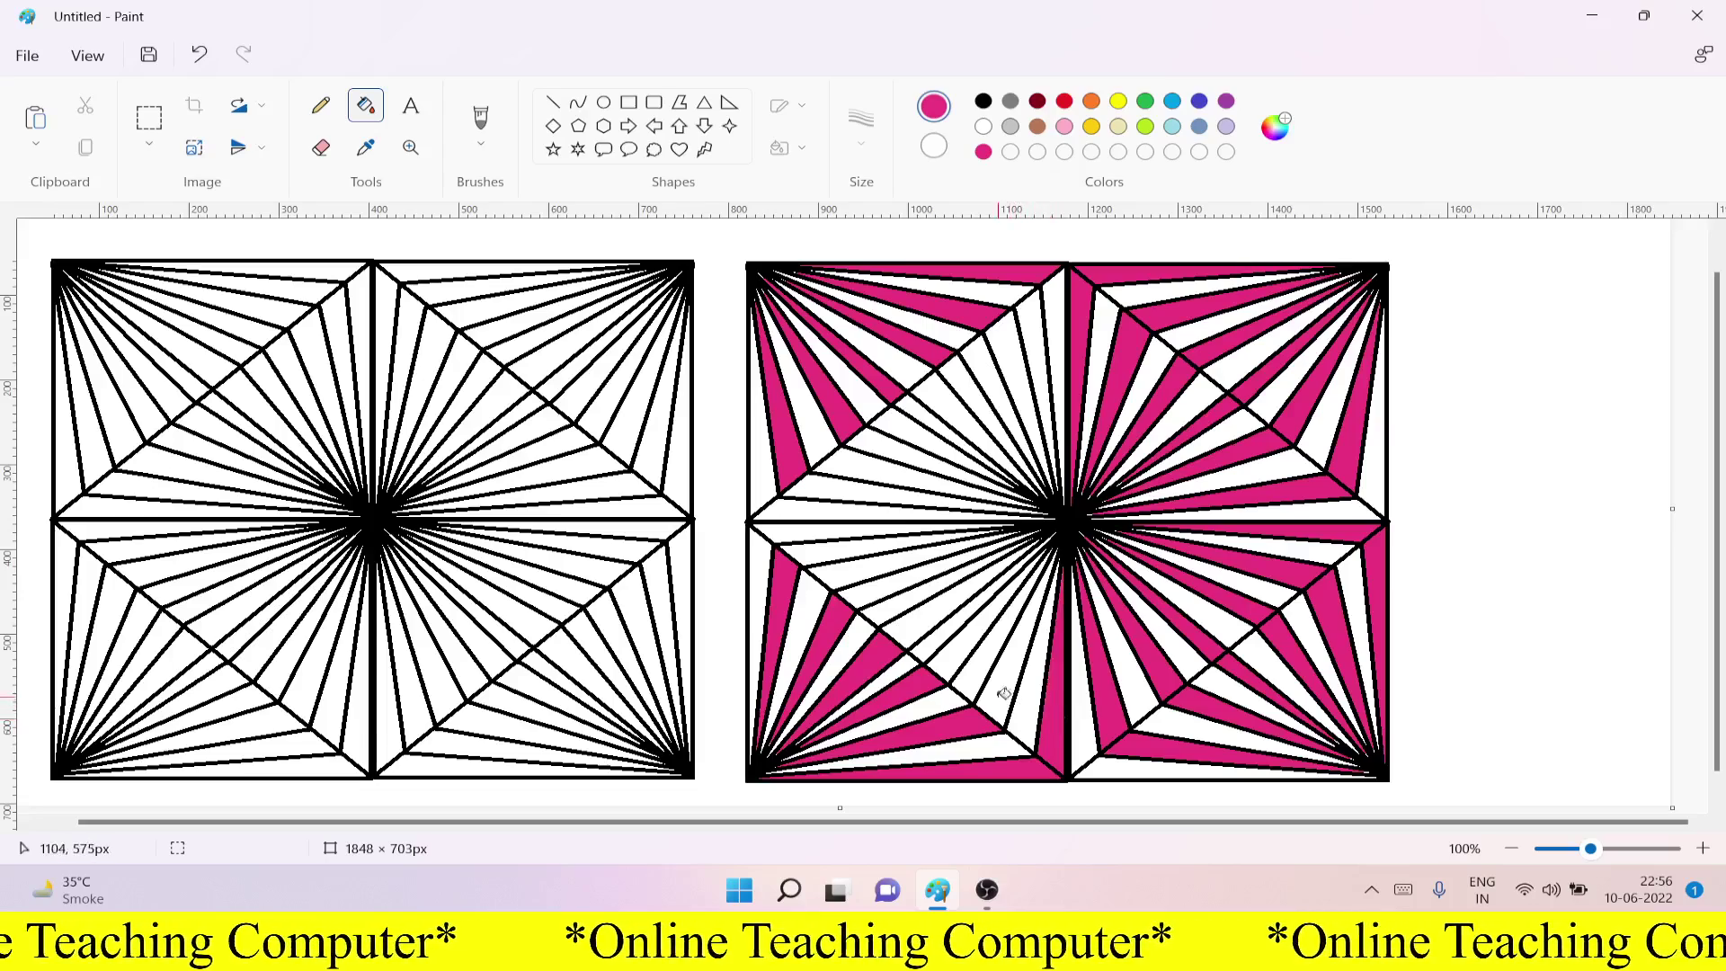
{"action": "left_click", "coordinate": [980, 670]}
{"action": "left_click", "coordinate": [952, 650]}
{"action": "left_click", "coordinate": [914, 615]}
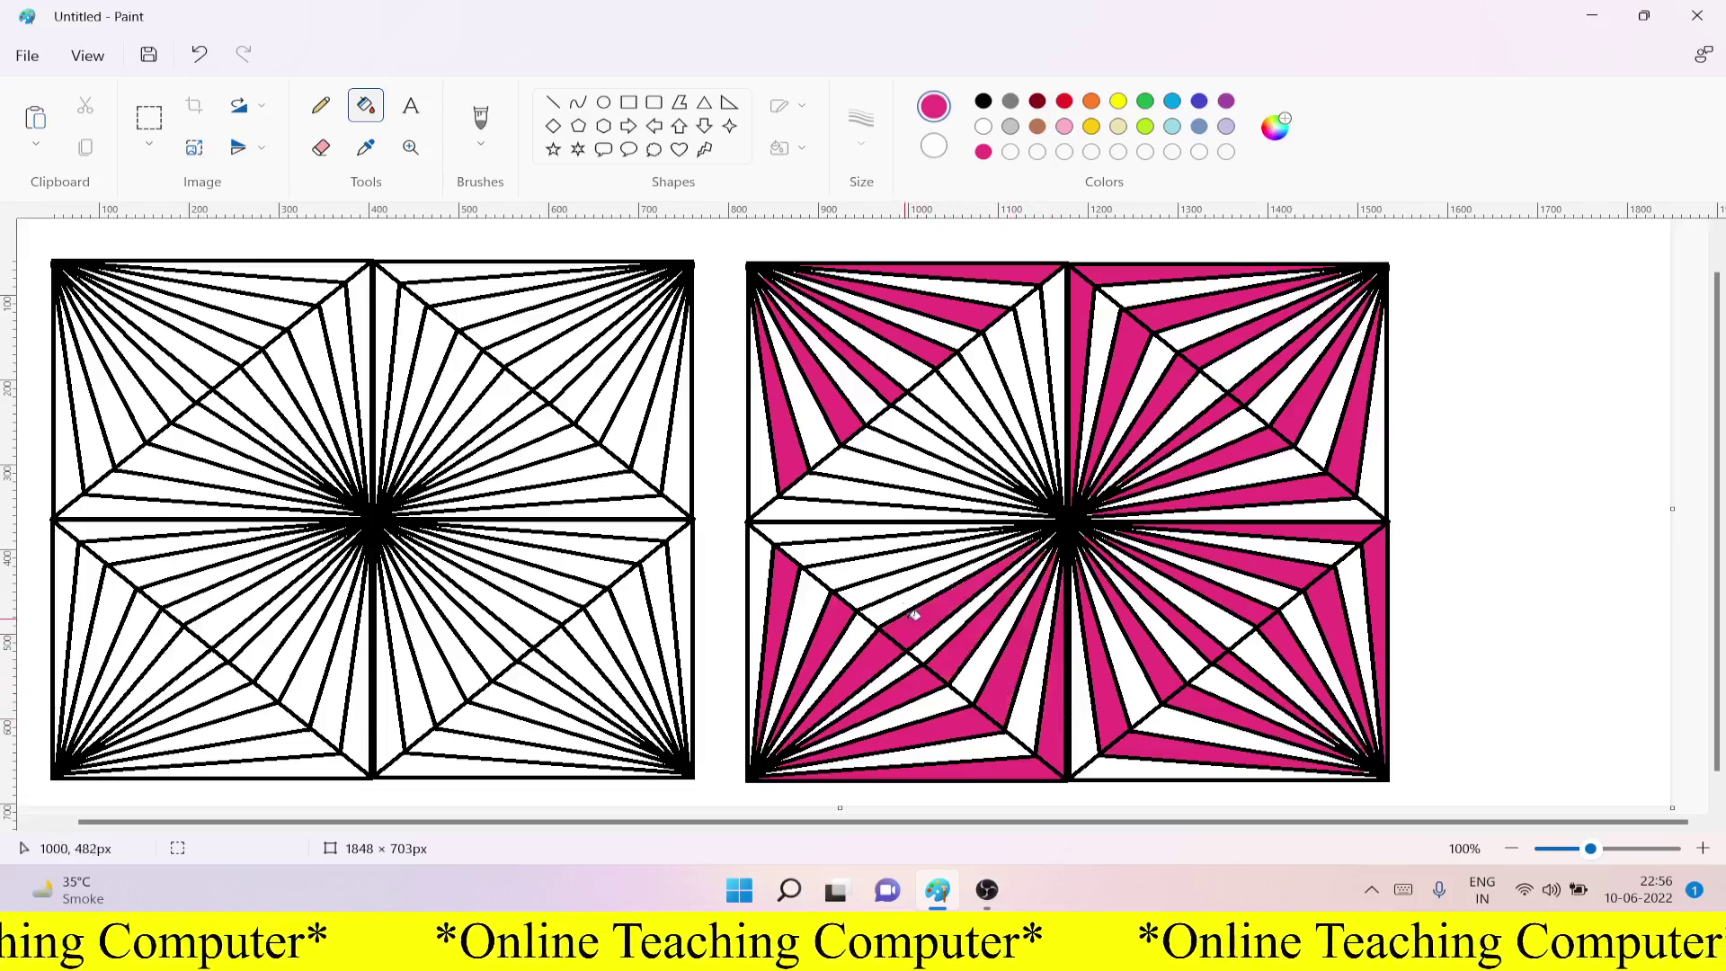
{"action": "left_click", "coordinate": [868, 583]}
{"action": "left_click", "coordinate": [818, 549]}
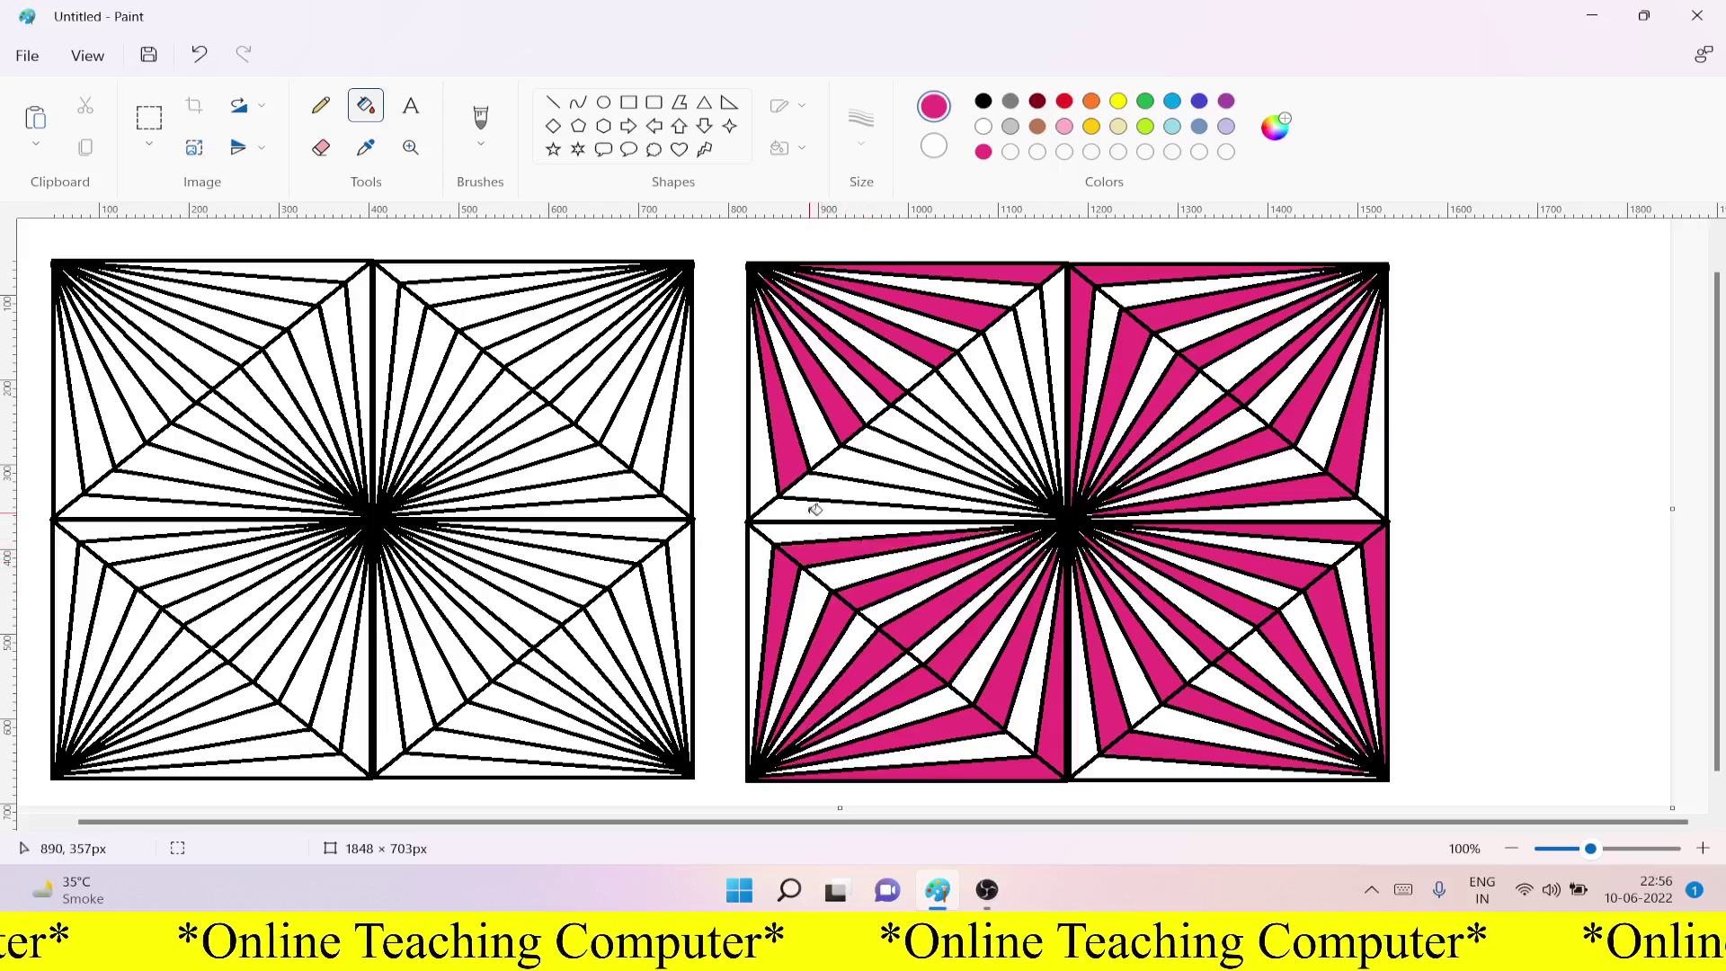
Step: Fill six alternating wedges in the upper-left quarter of the right-hand figure's central diamond with pink
{"action": "left_click", "coordinate": [1025, 333]}
{"action": "left_click", "coordinate": [1009, 342]}
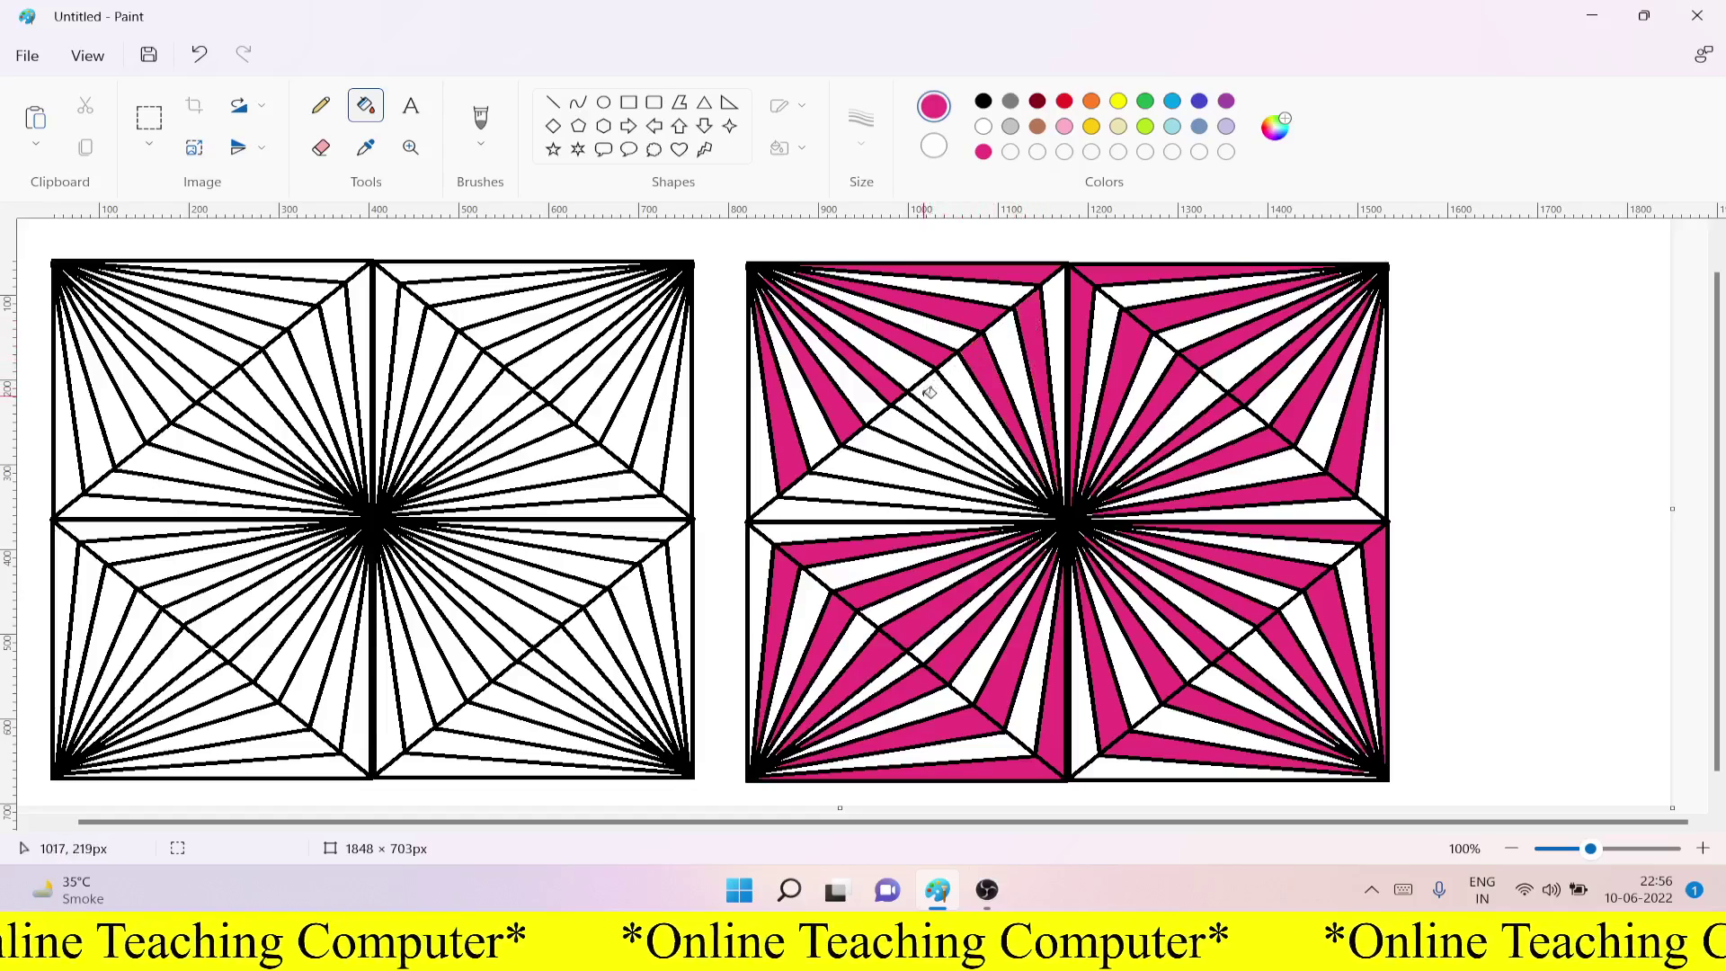
{"action": "left_click", "coordinate": [927, 396]}
{"action": "left_click", "coordinate": [890, 421]}
{"action": "left_click", "coordinate": [852, 461]}
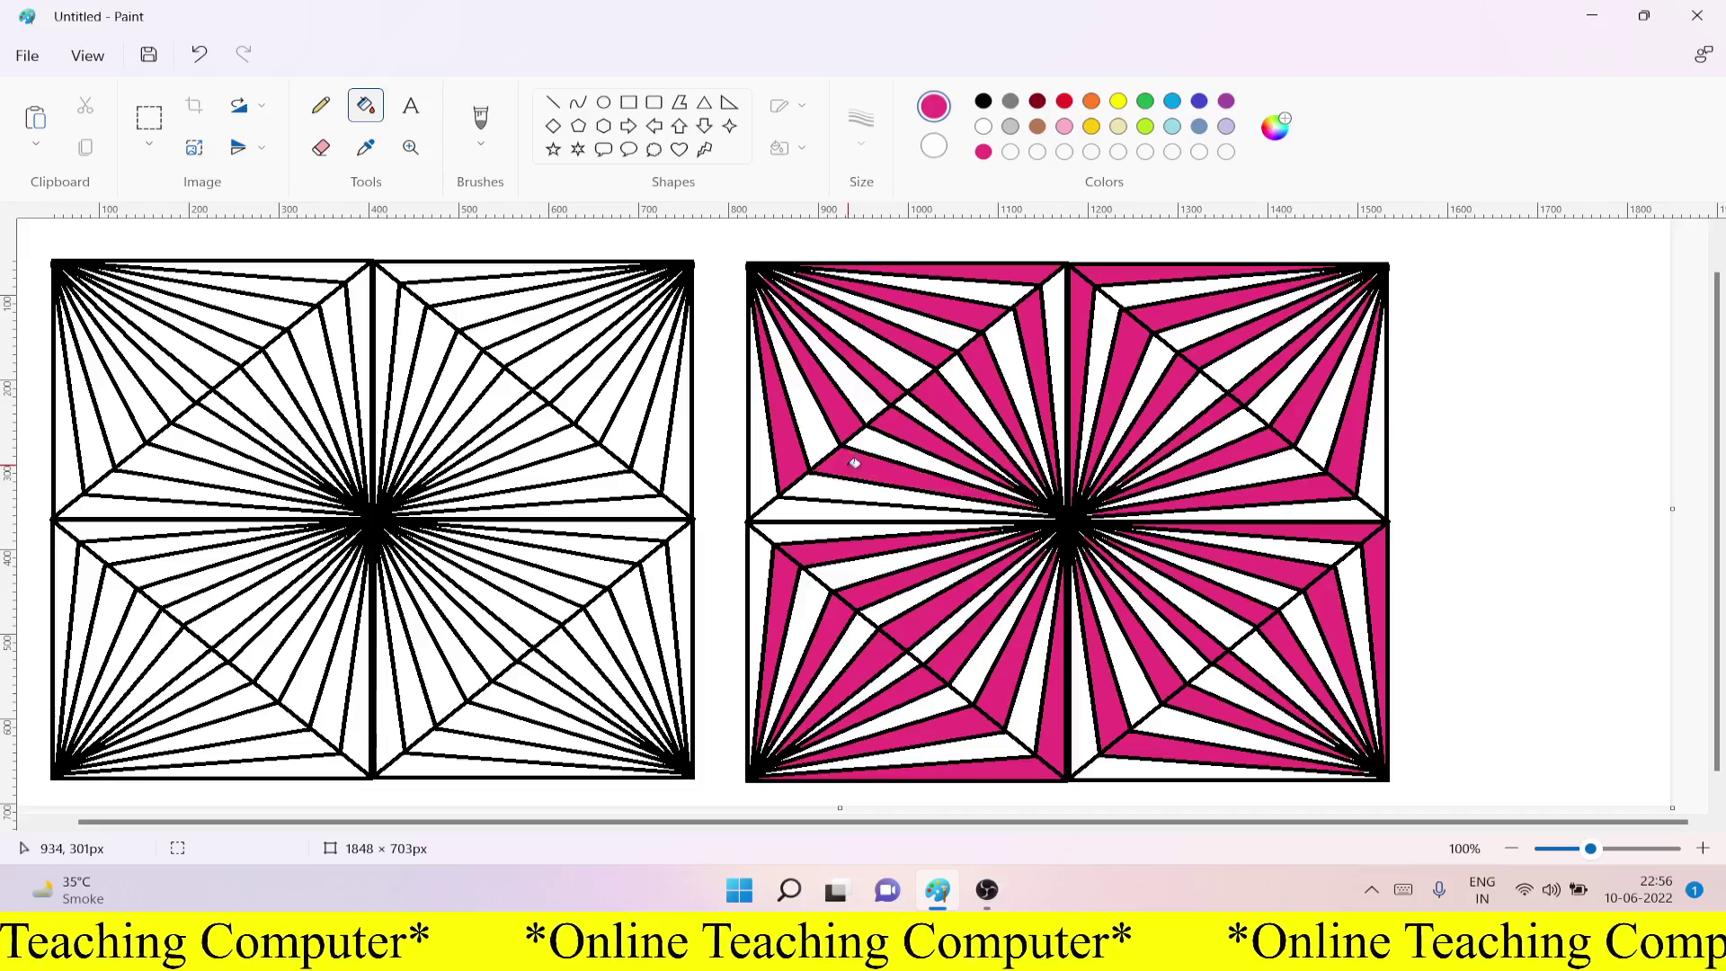
{"action": "left_click", "coordinate": [822, 511]}
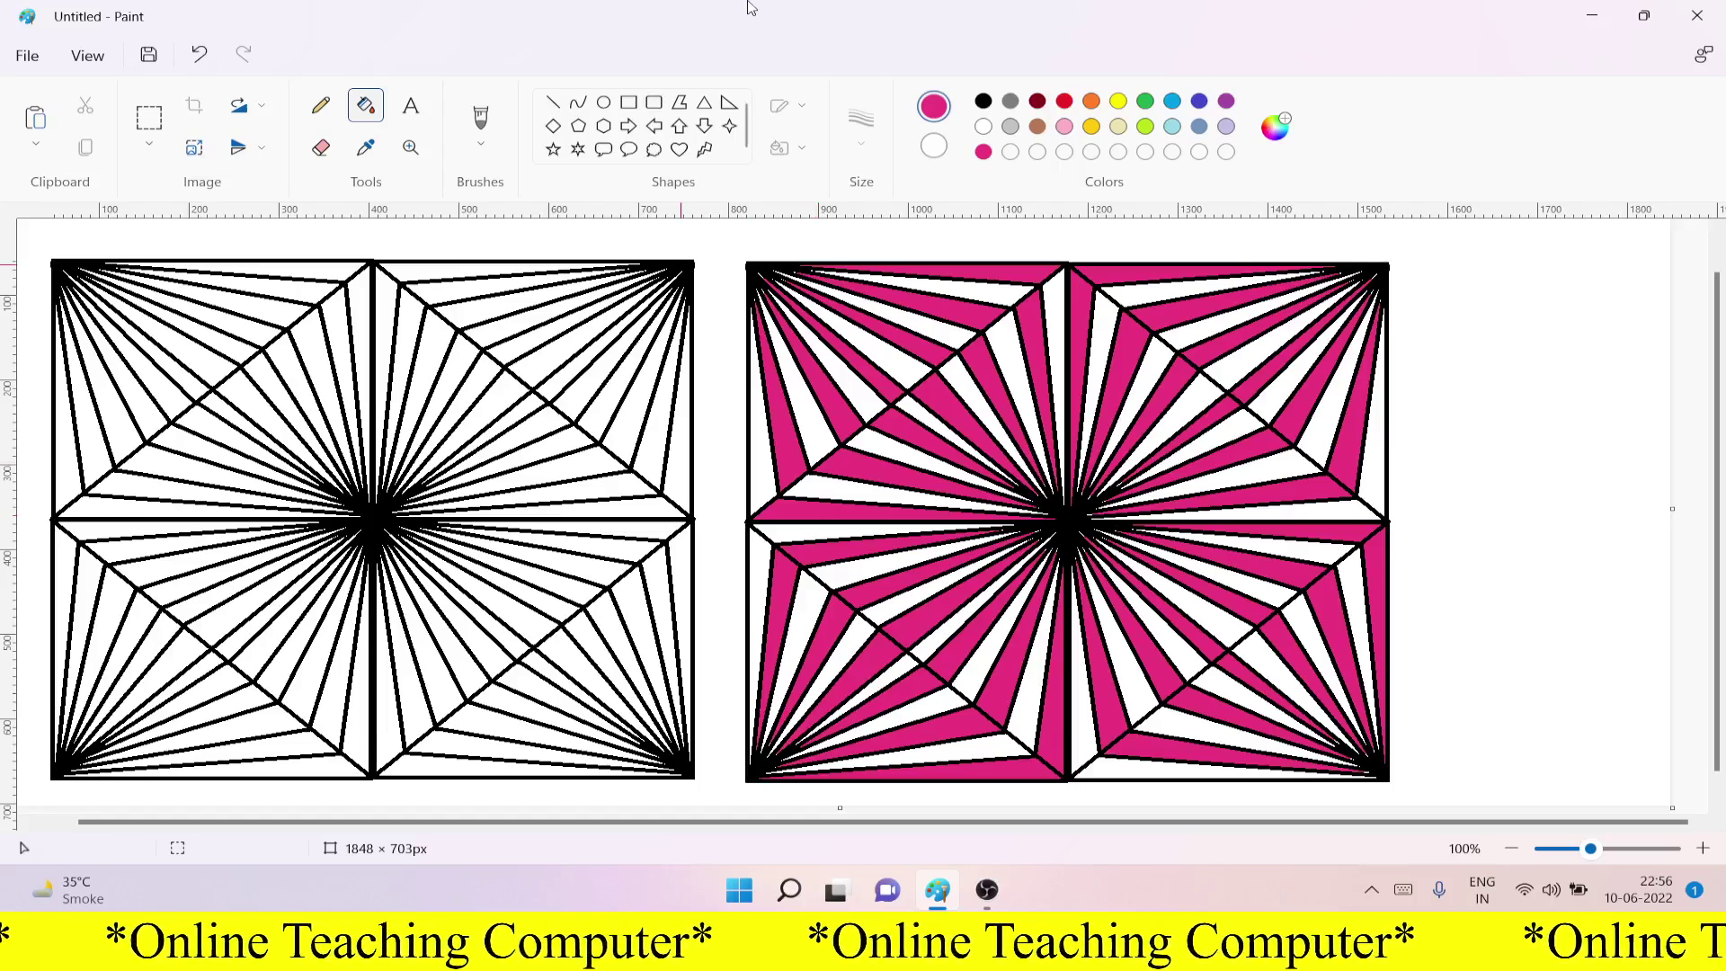
Step: Fill the left-hand figure's topmost upper-left fan wedge and six alternating wedges of its upper-right corner fan with black
{"action": "left_click", "coordinate": [984, 102]}
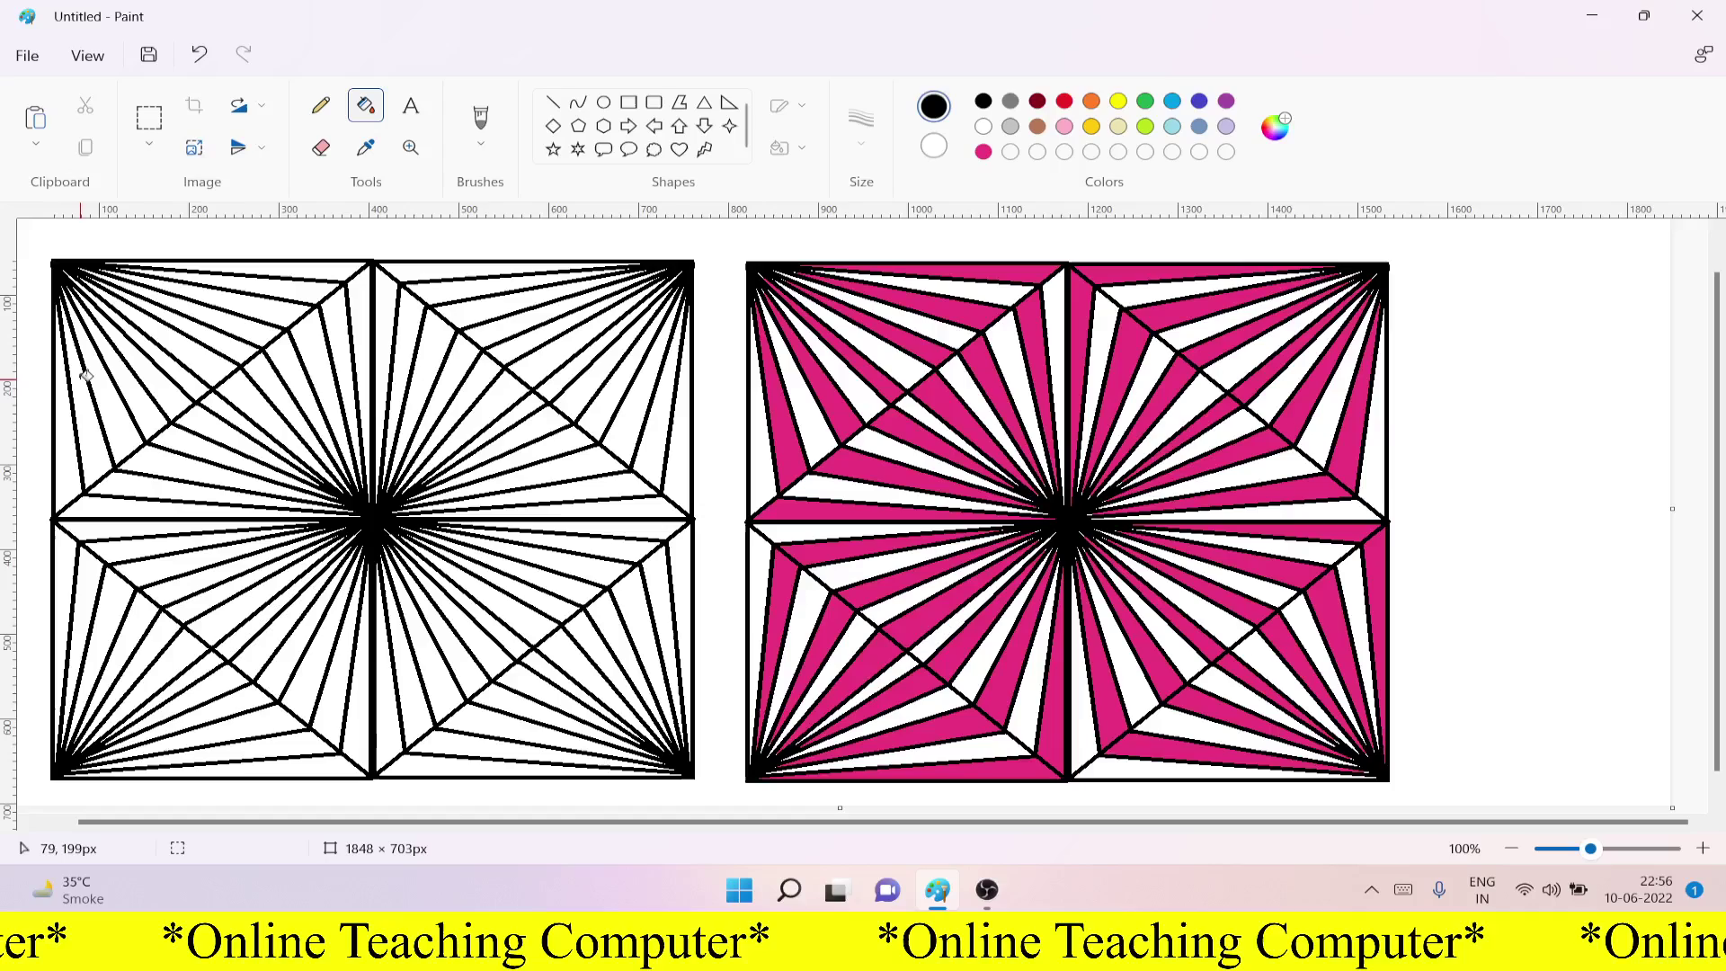
{"action": "left_click", "coordinate": [334, 270]}
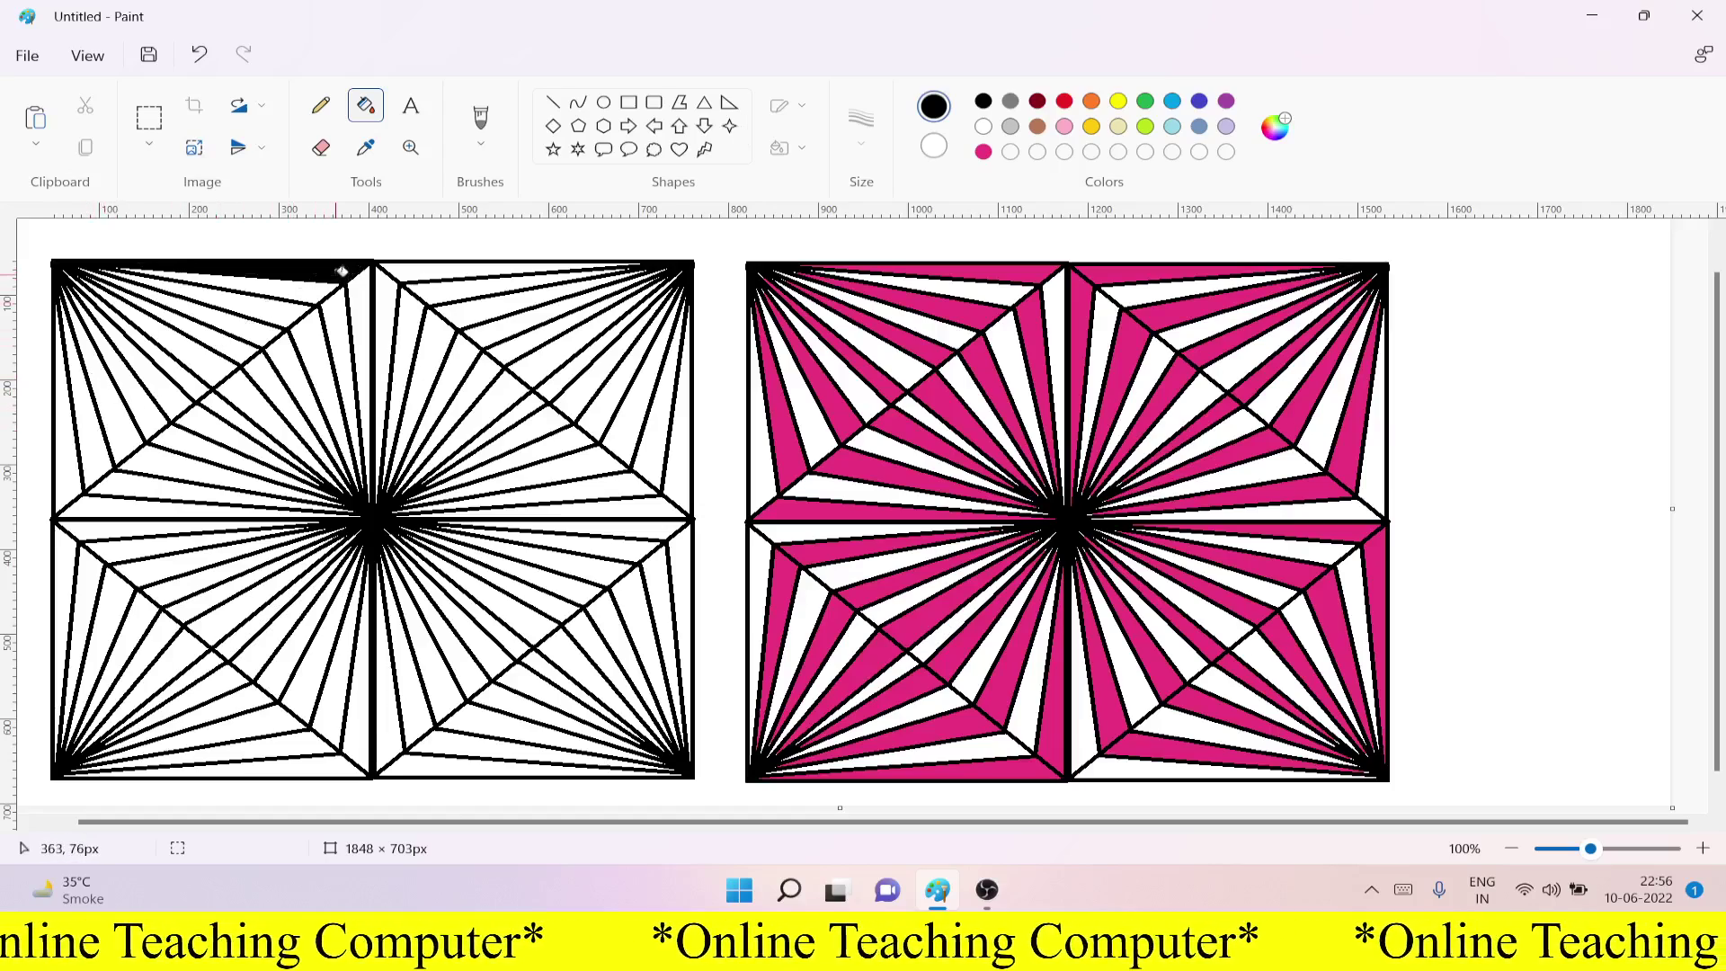
{"action": "left_click", "coordinate": [411, 272]}
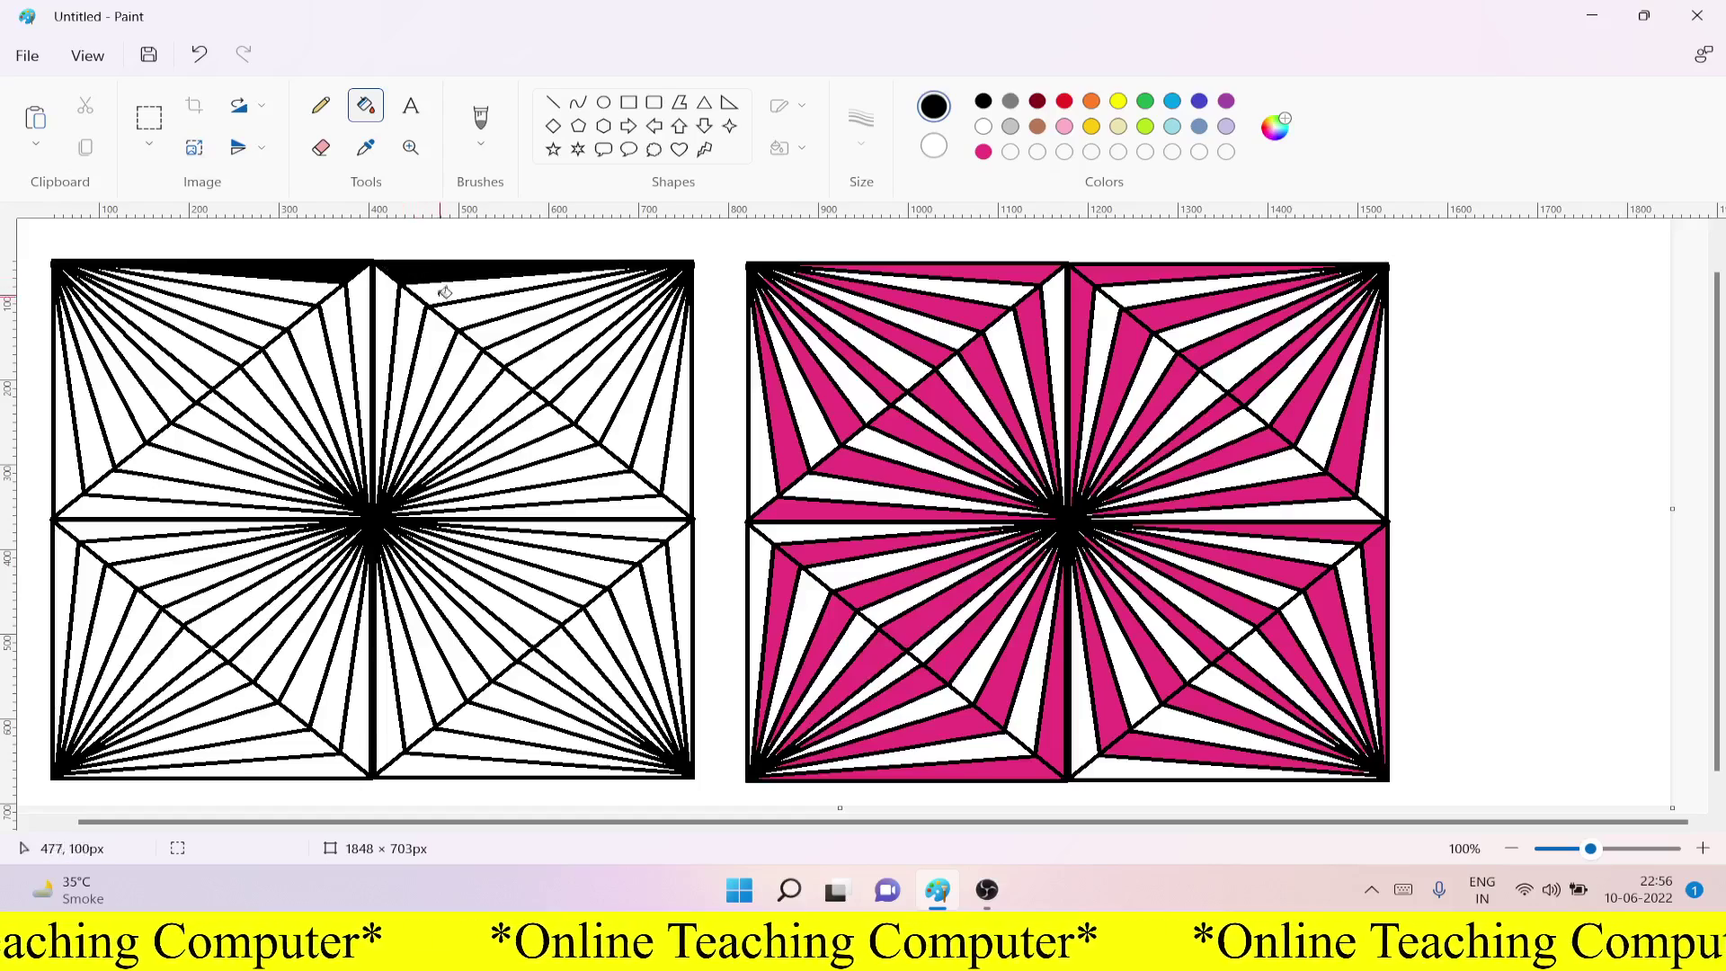
{"action": "left_click", "coordinate": [476, 309]}
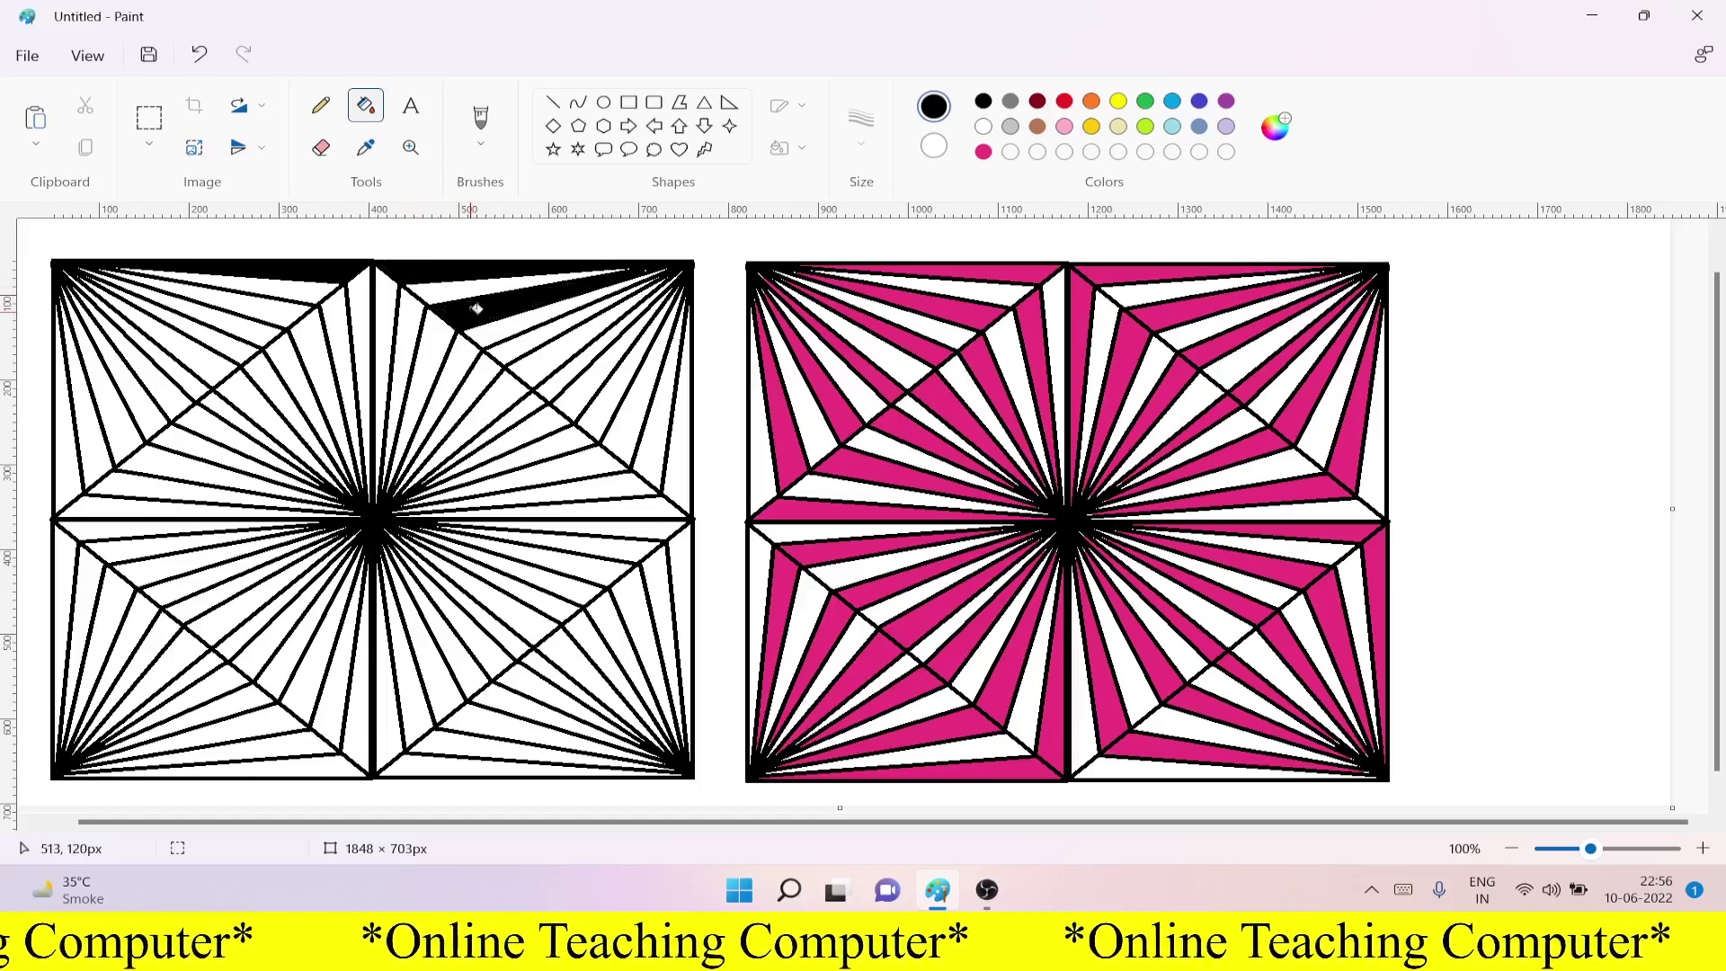
{"action": "left_click", "coordinate": [530, 341]}
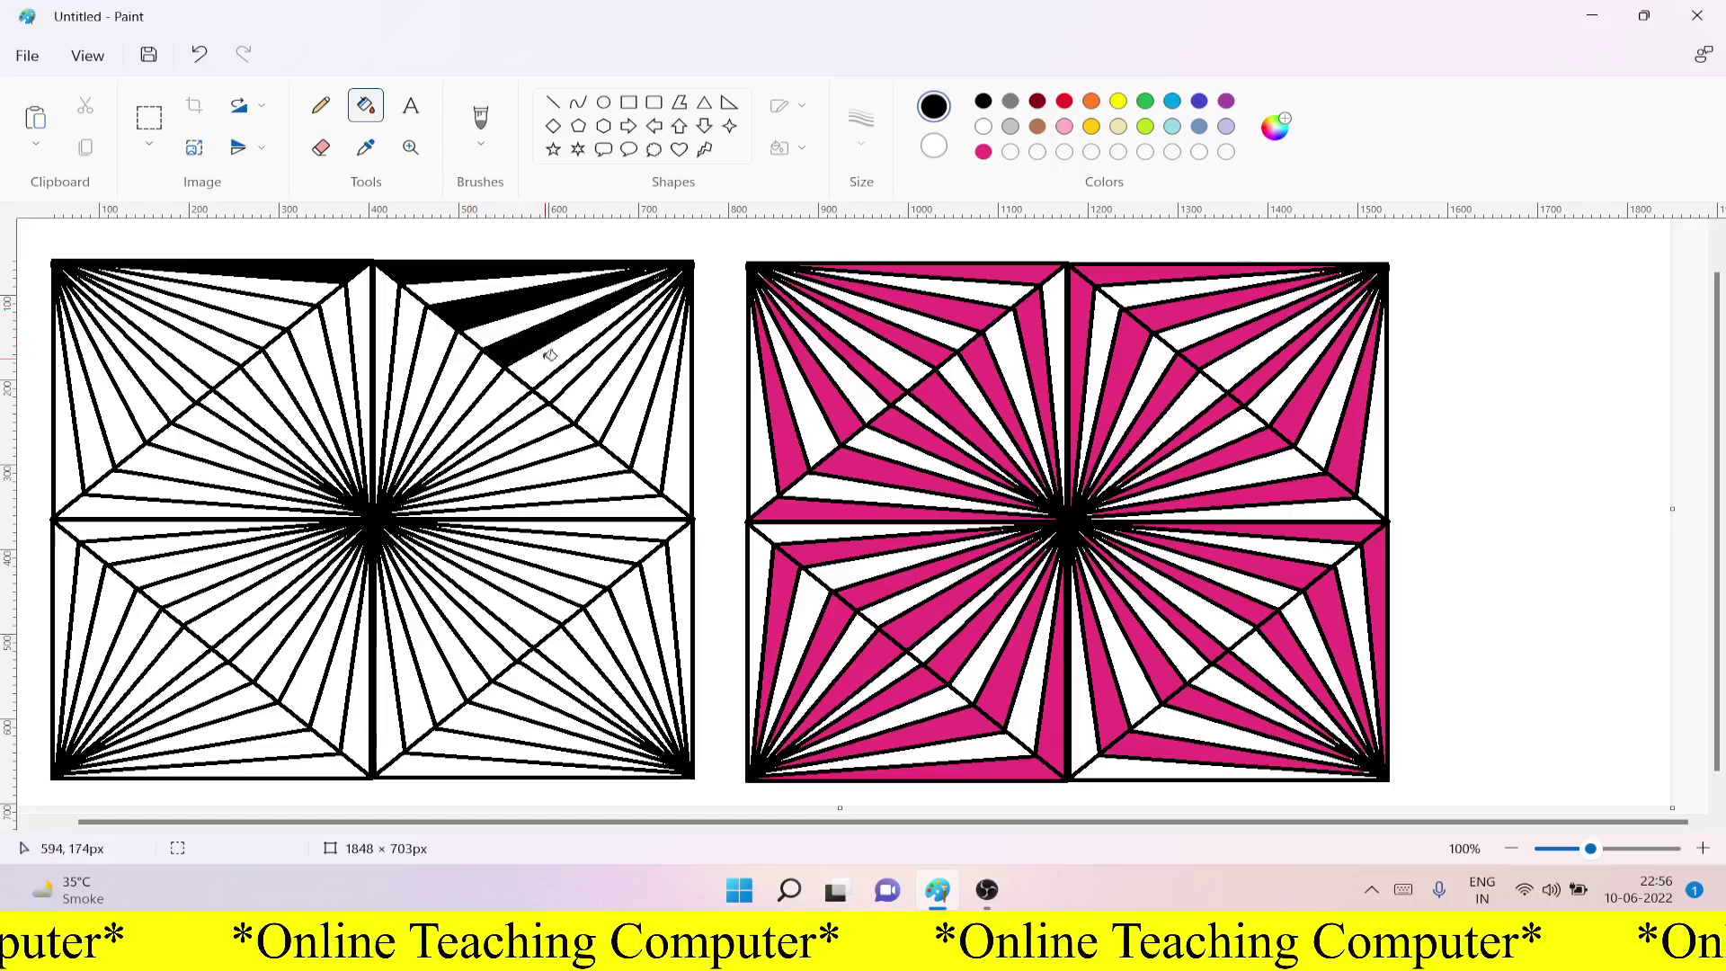
{"action": "left_click", "coordinate": [562, 370]}
{"action": "left_click", "coordinate": [610, 401]}
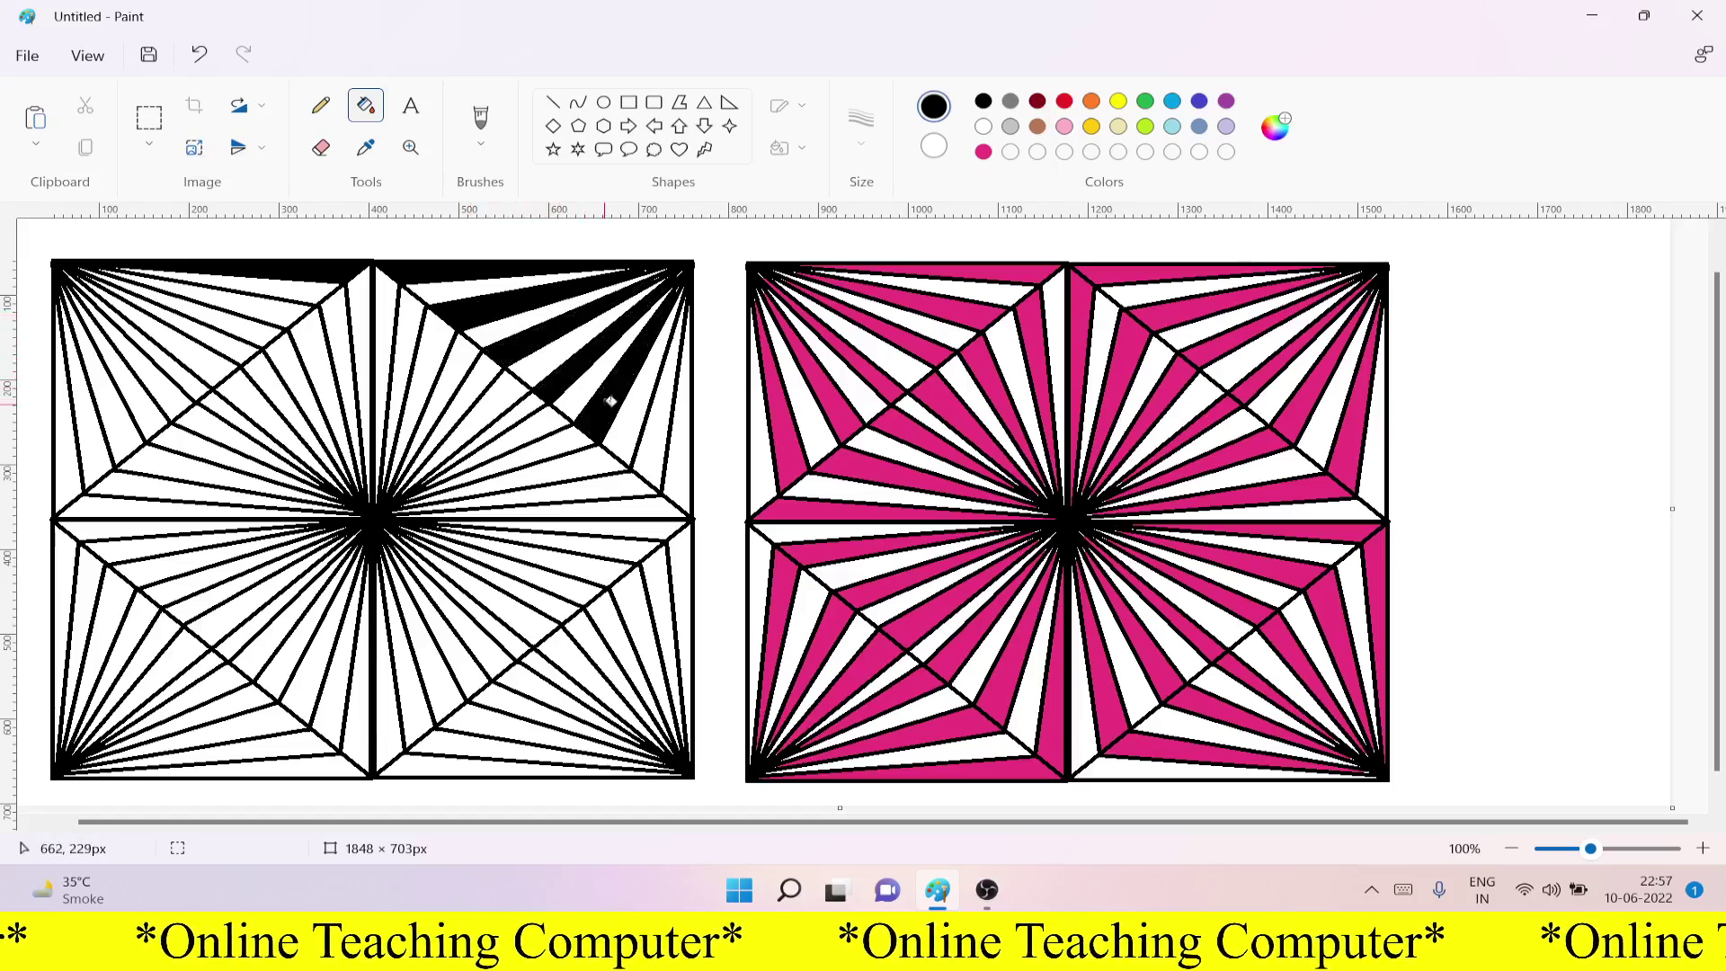
{"action": "left_click", "coordinate": [653, 450]}
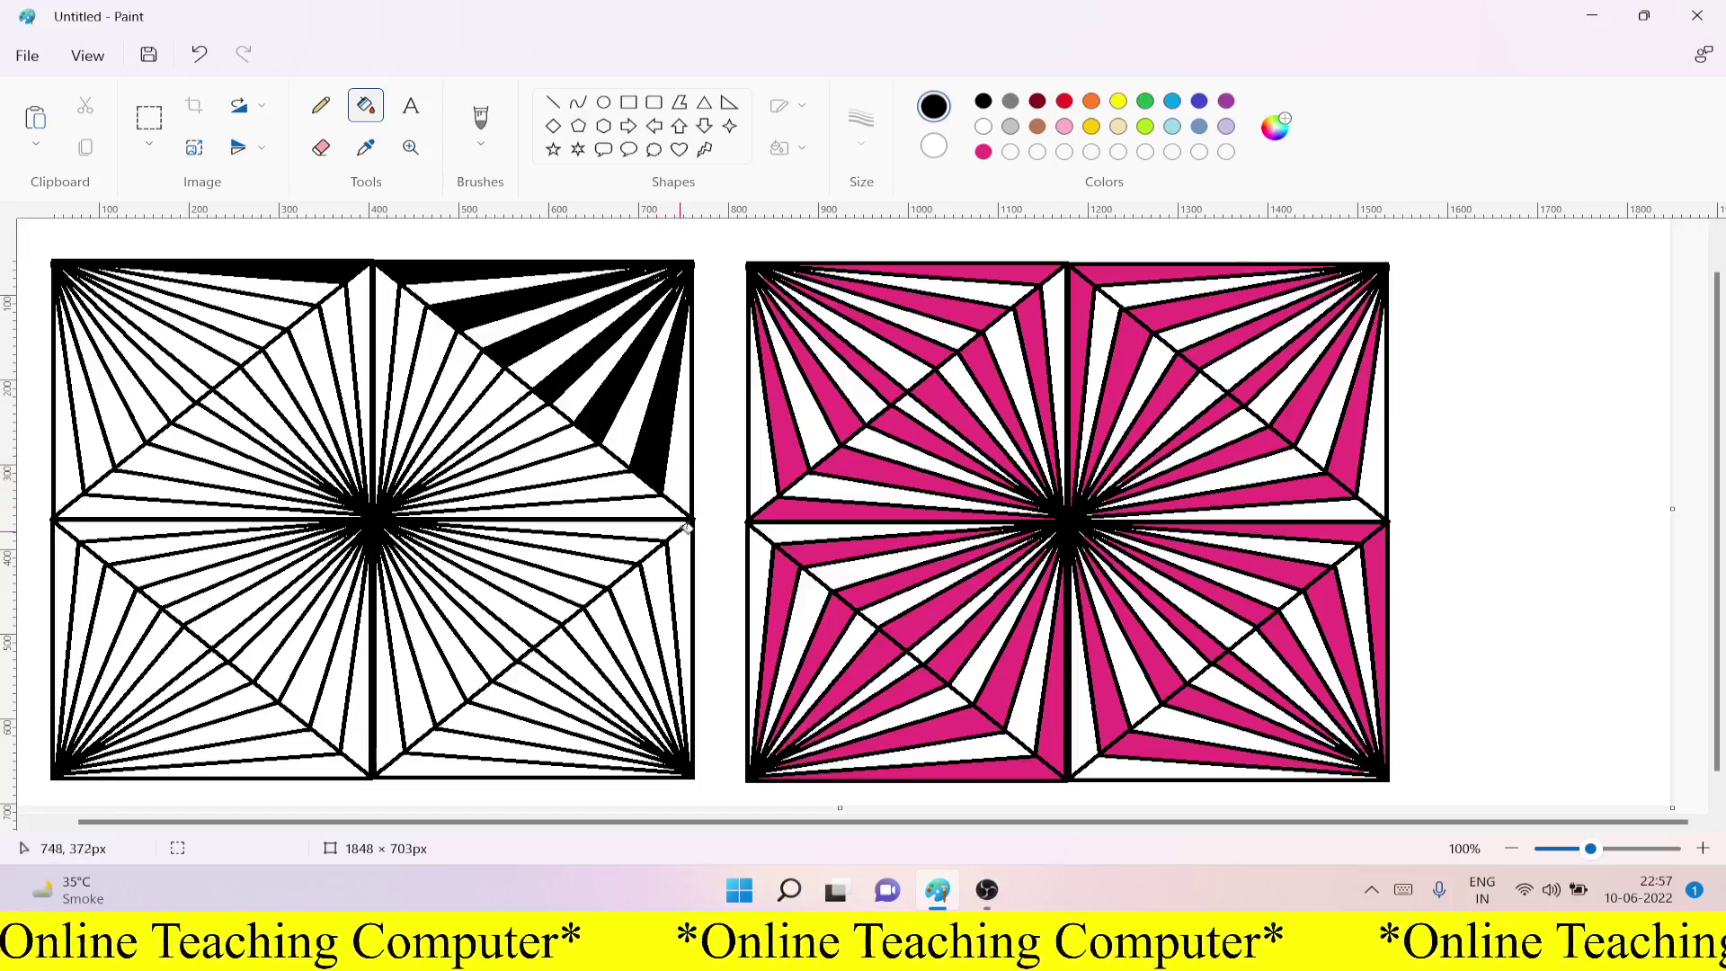
Step: Fill six alternating wedges in the upper-right quarter of the left-hand figure's central diamond with black
{"action": "left_click", "coordinate": [393, 295]}
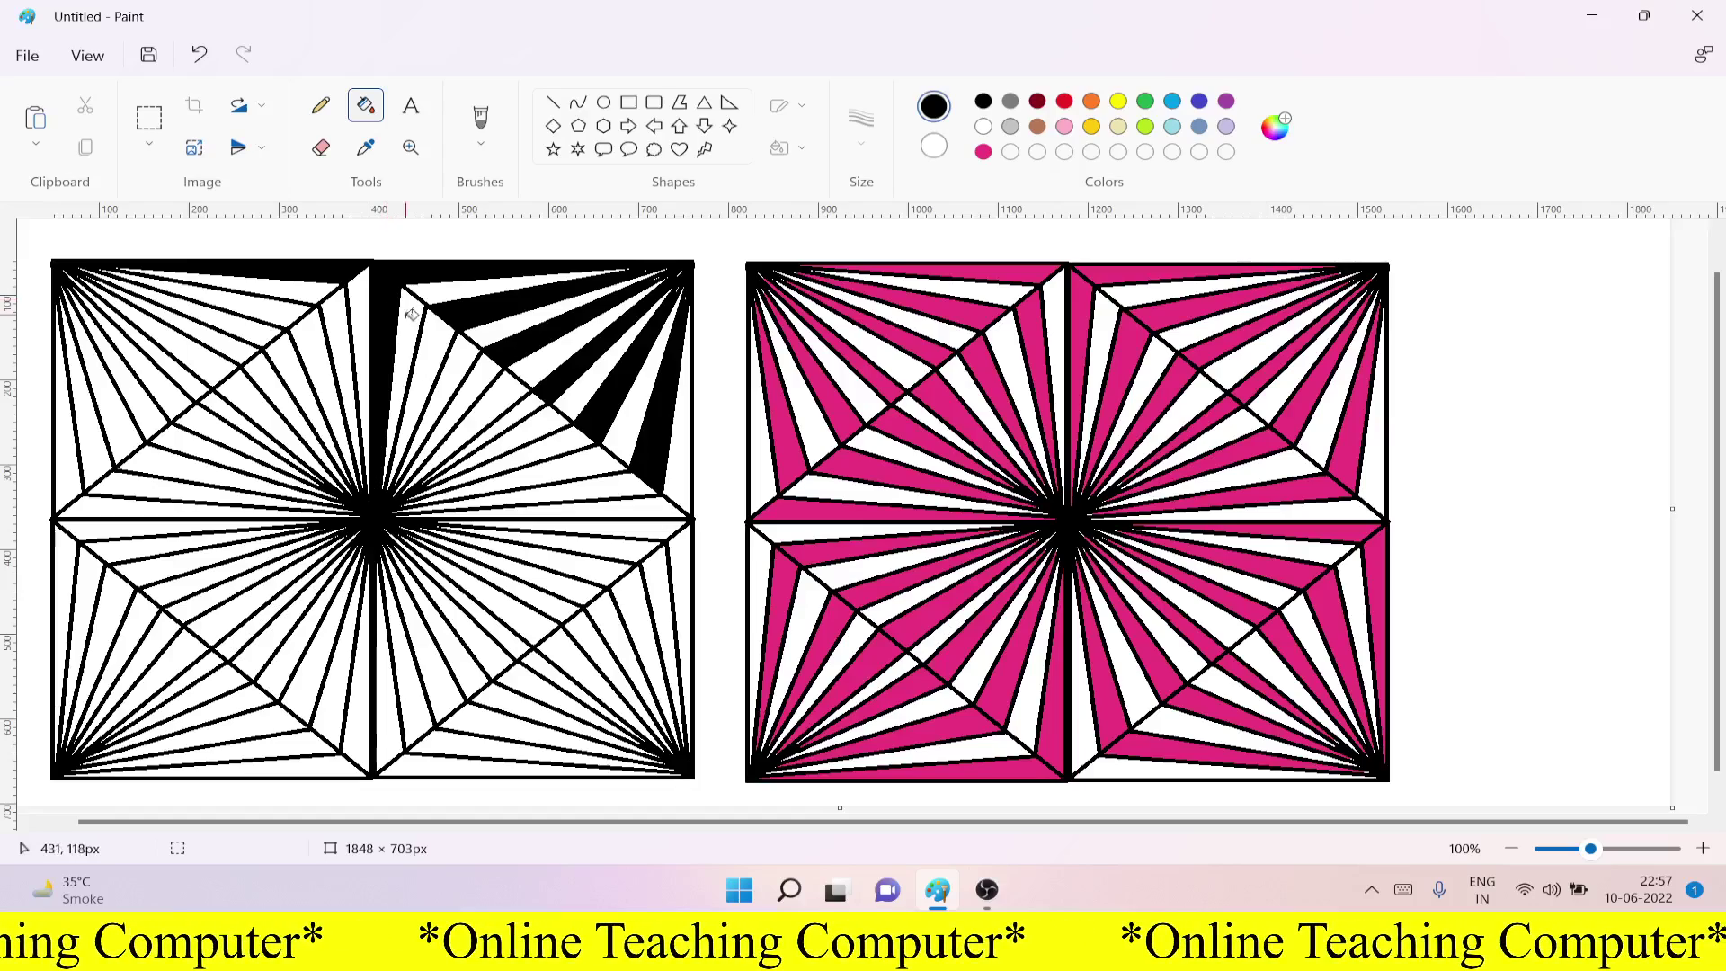
{"action": "left_click", "coordinate": [442, 340]}
{"action": "left_click", "coordinate": [485, 380]}
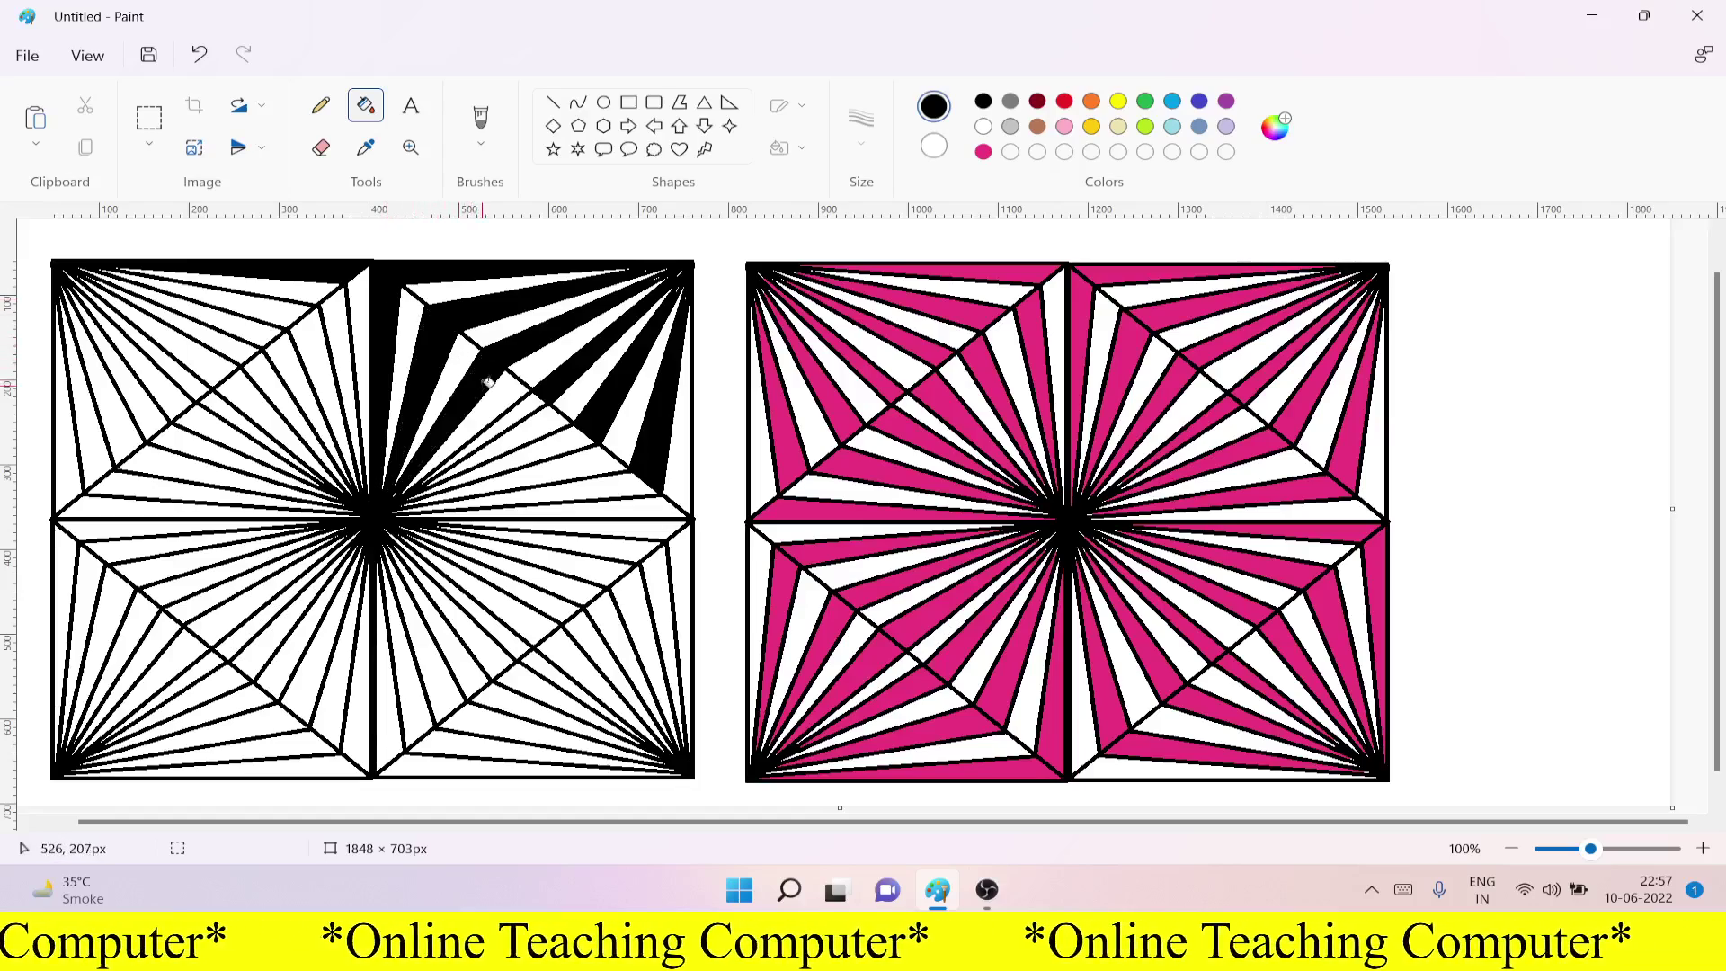
{"action": "left_click", "coordinate": [518, 415]}
{"action": "left_click", "coordinate": [564, 439]}
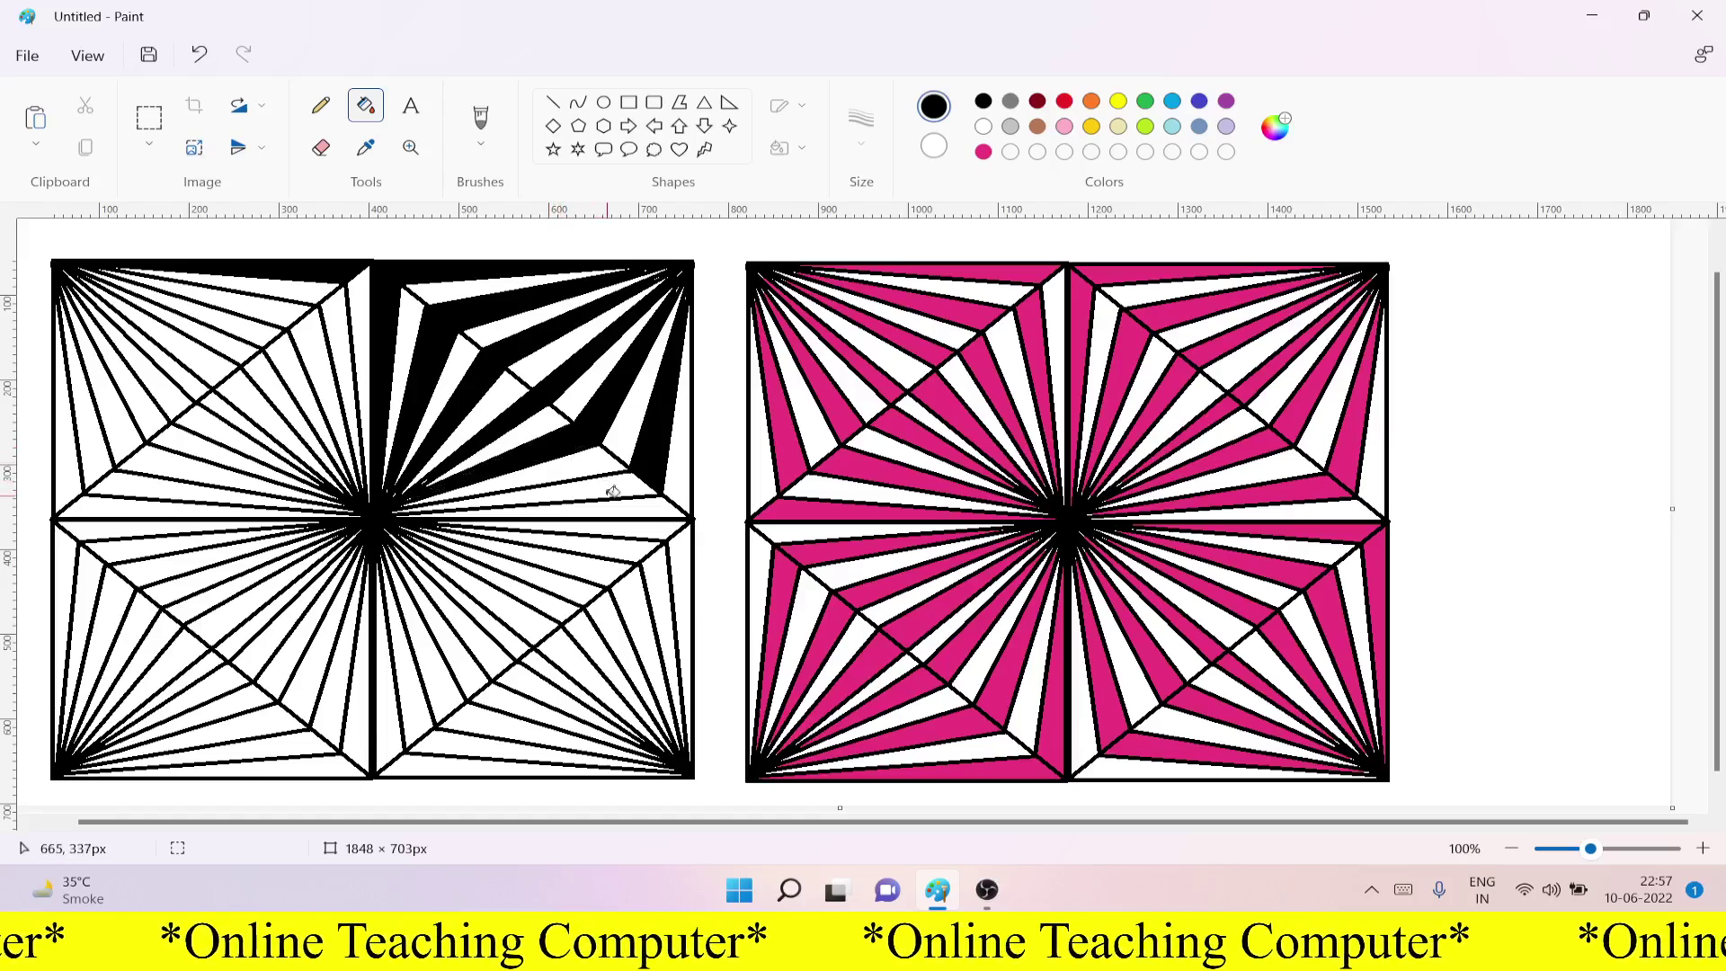
{"action": "left_click", "coordinate": [610, 486]}
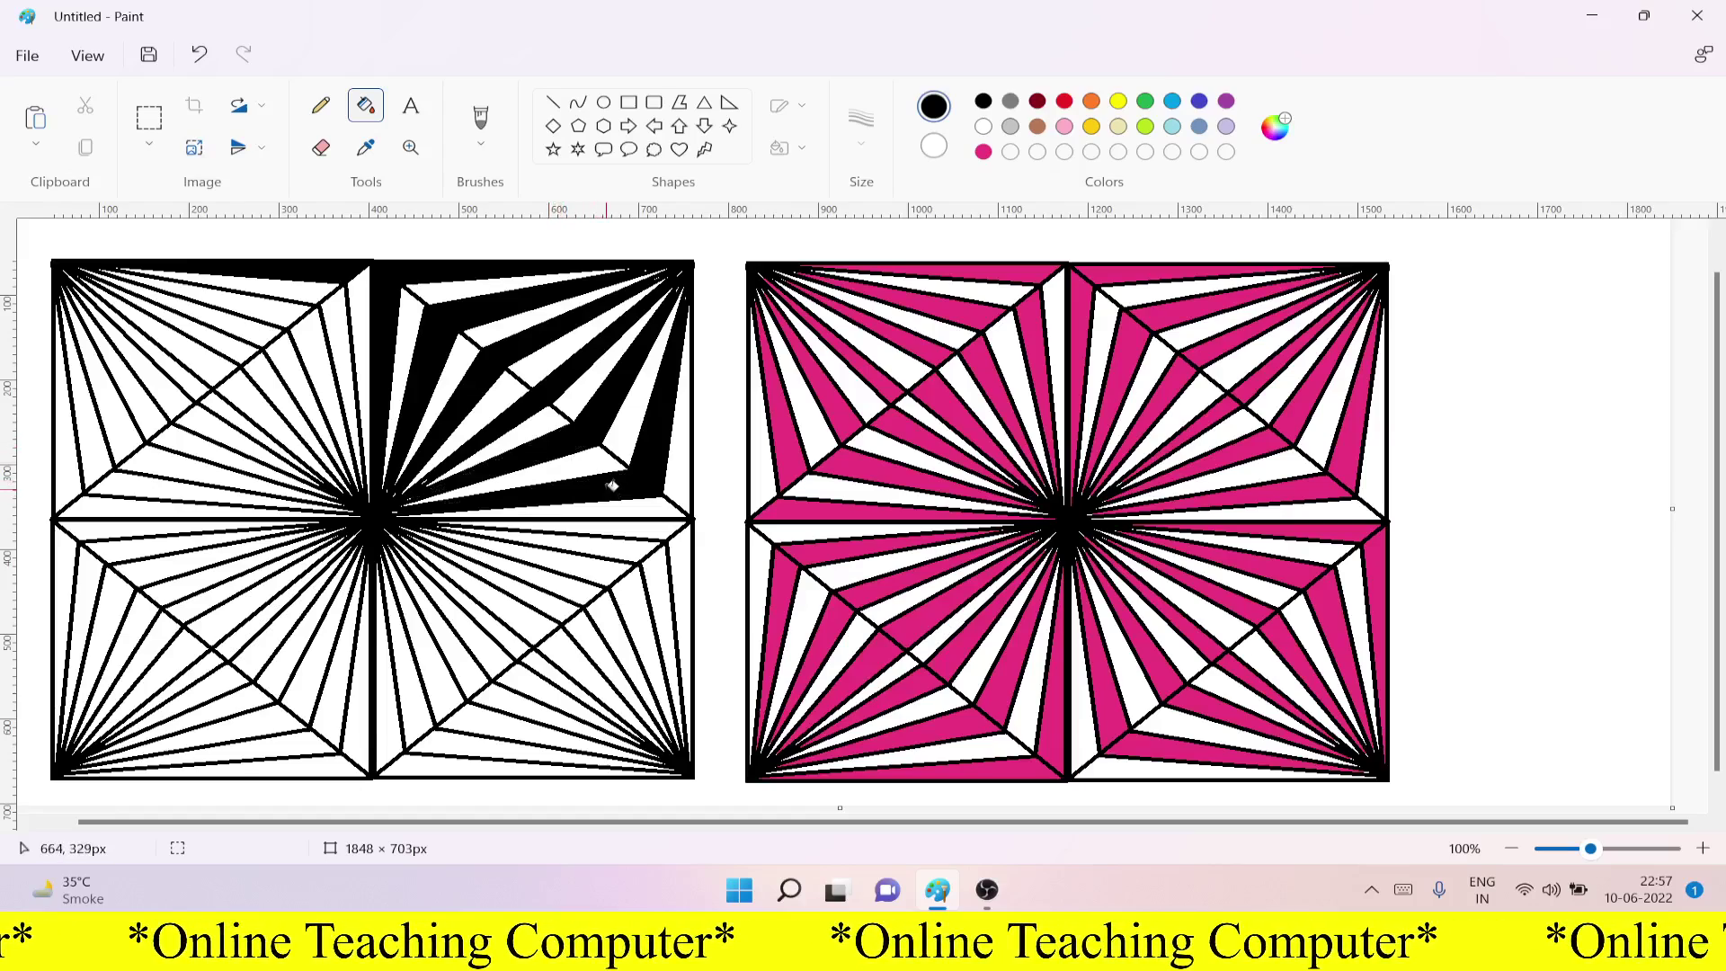
Step: Fill six alternating wedges in the lower-right quarter of the left-hand figure's central diamond with black
{"action": "left_click", "coordinate": [658, 527]}
{"action": "left_click", "coordinate": [622, 561]}
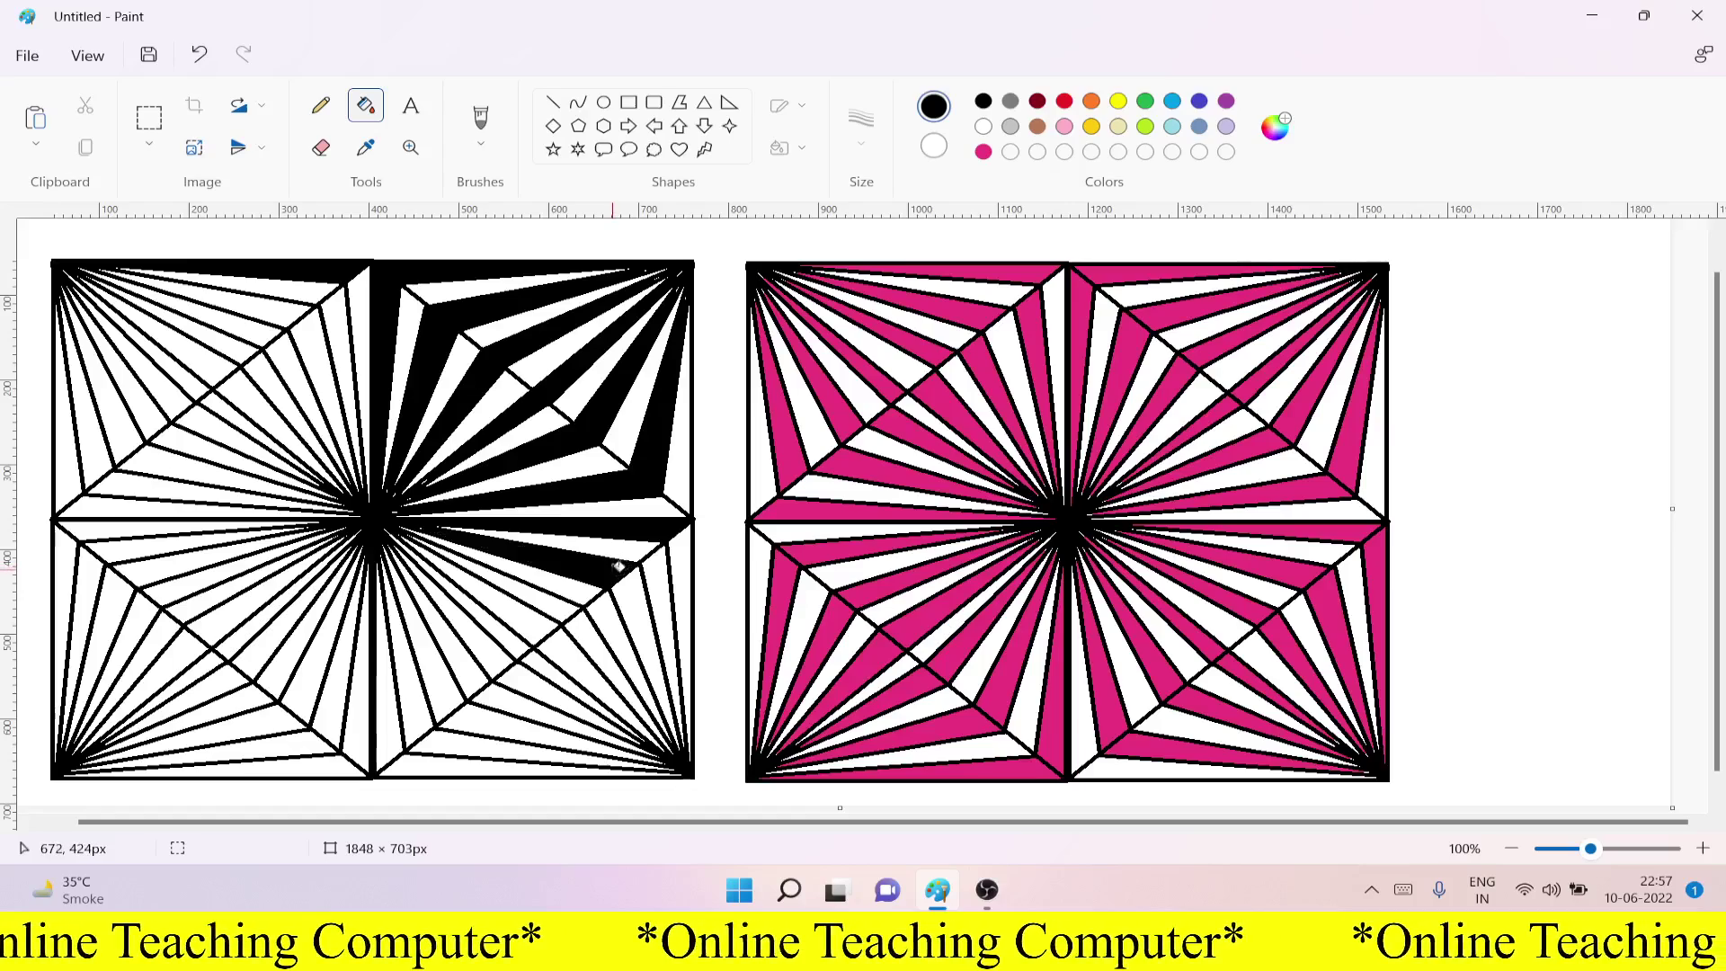
{"action": "left_click", "coordinate": [564, 603]}
{"action": "left_click", "coordinate": [510, 641]}
{"action": "left_click", "coordinate": [465, 666]}
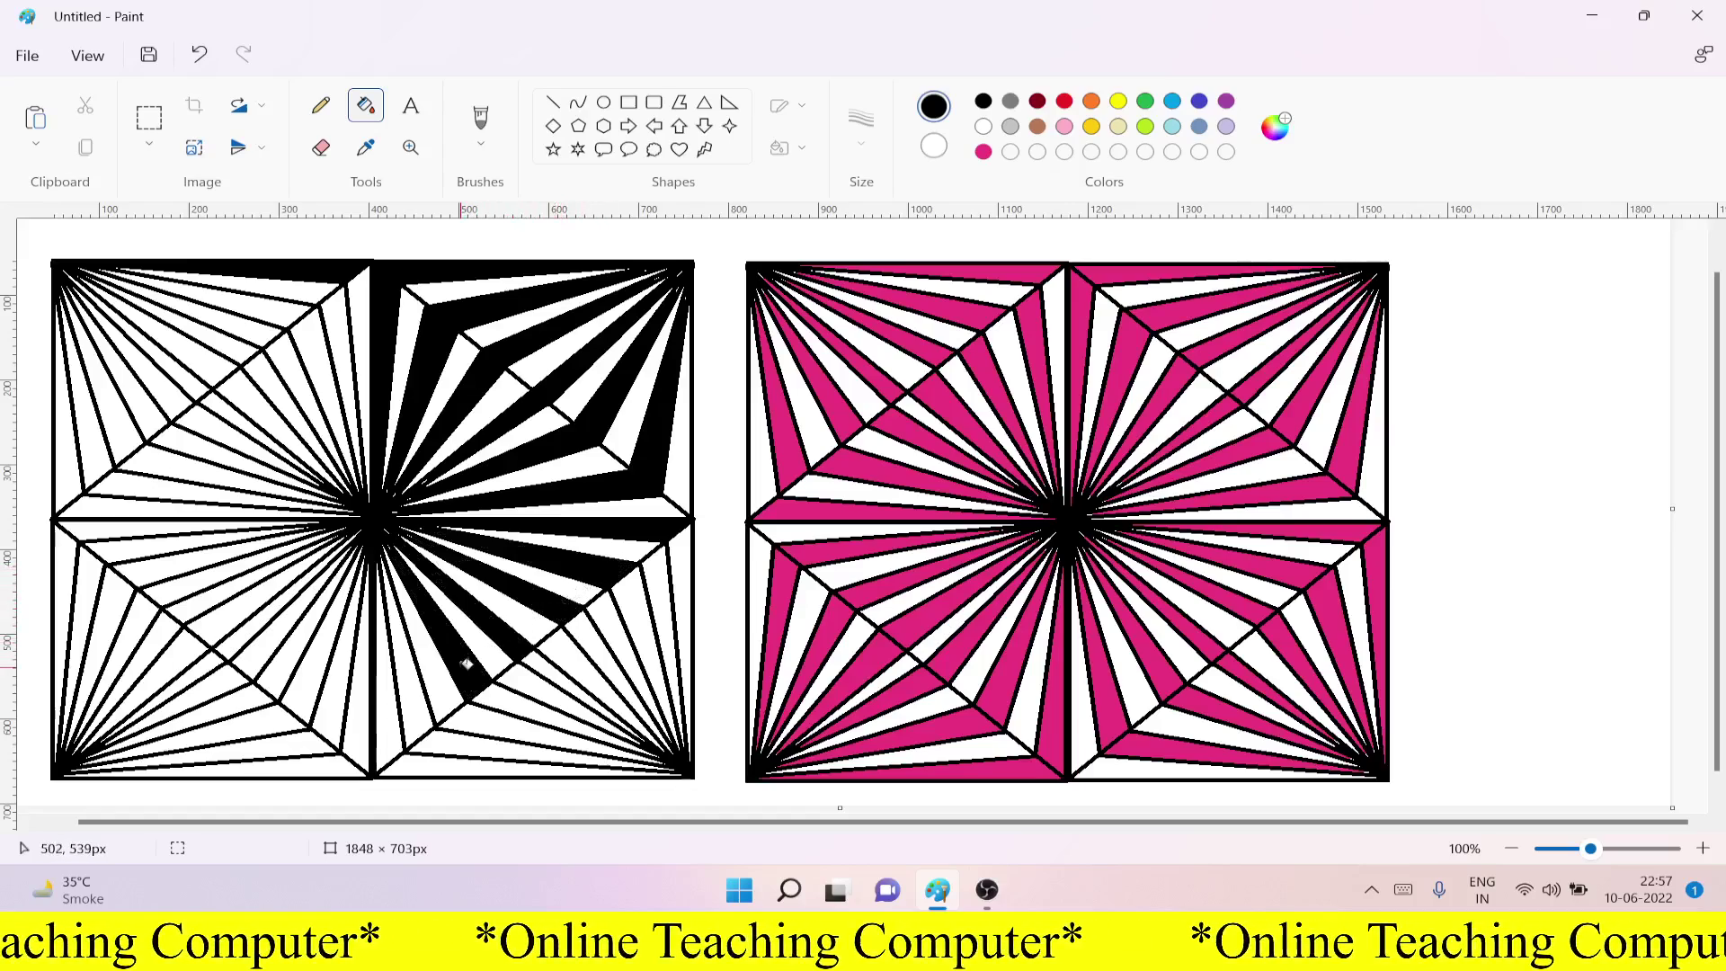
{"action": "left_click", "coordinate": [420, 696]}
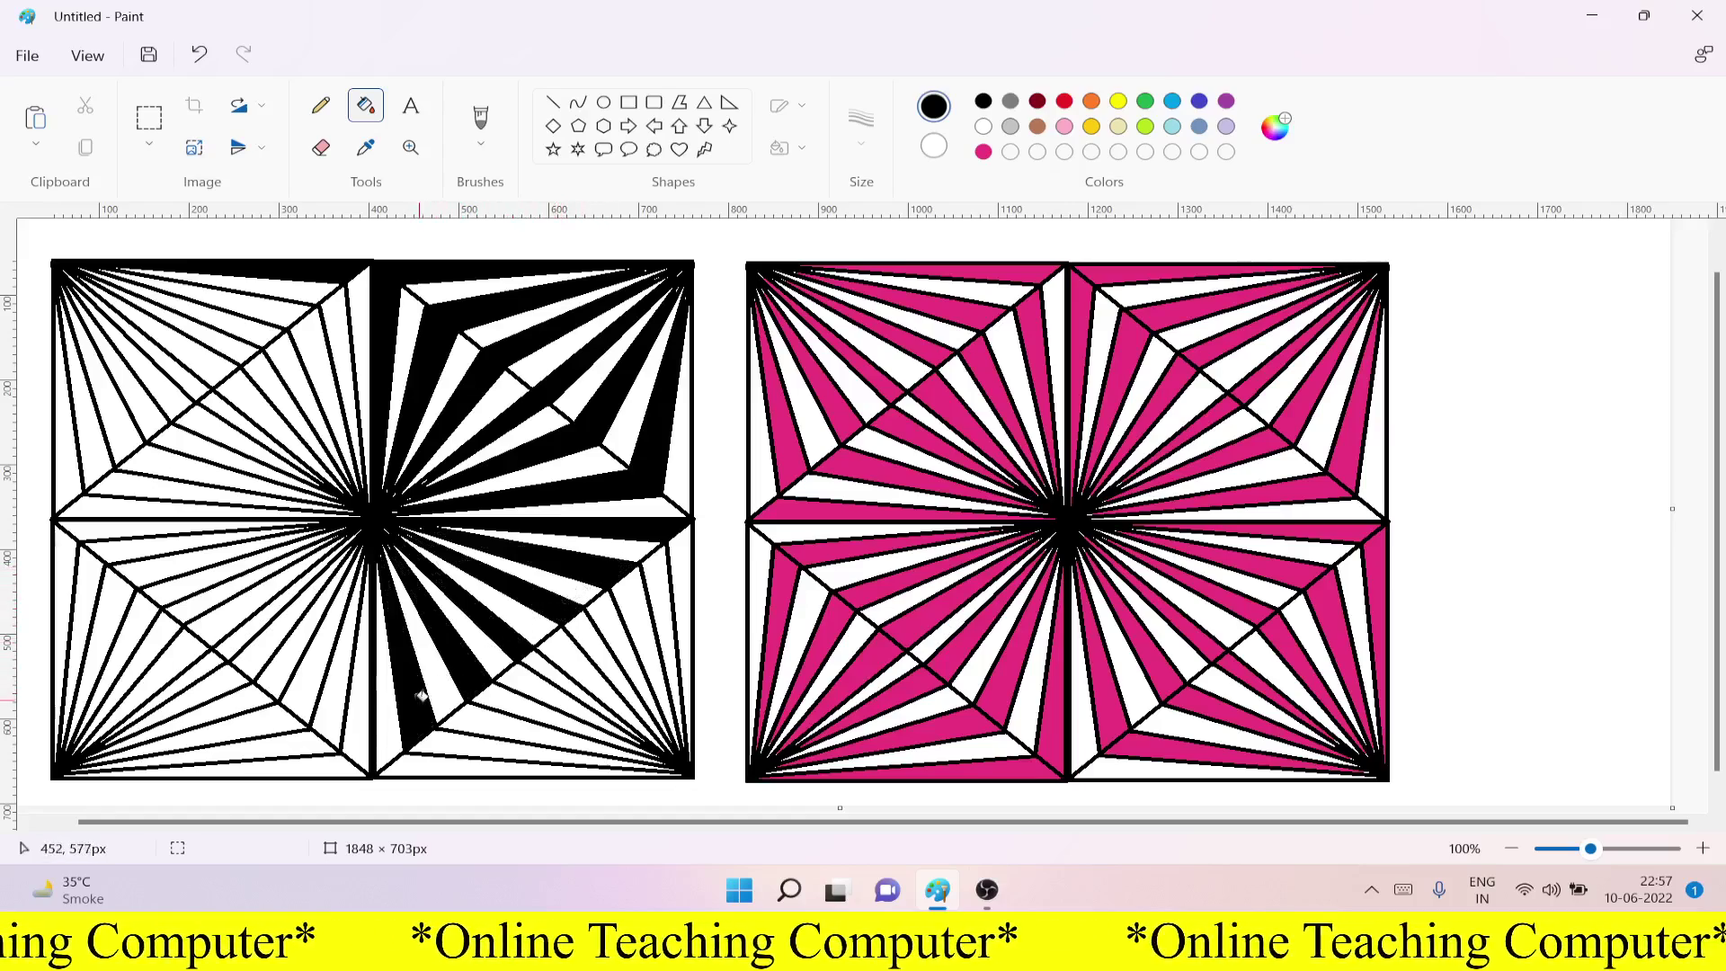
Step: Fill six alternating wedges of the left-hand figure's lower-right corner fan with black
{"action": "left_click", "coordinate": [686, 574]}
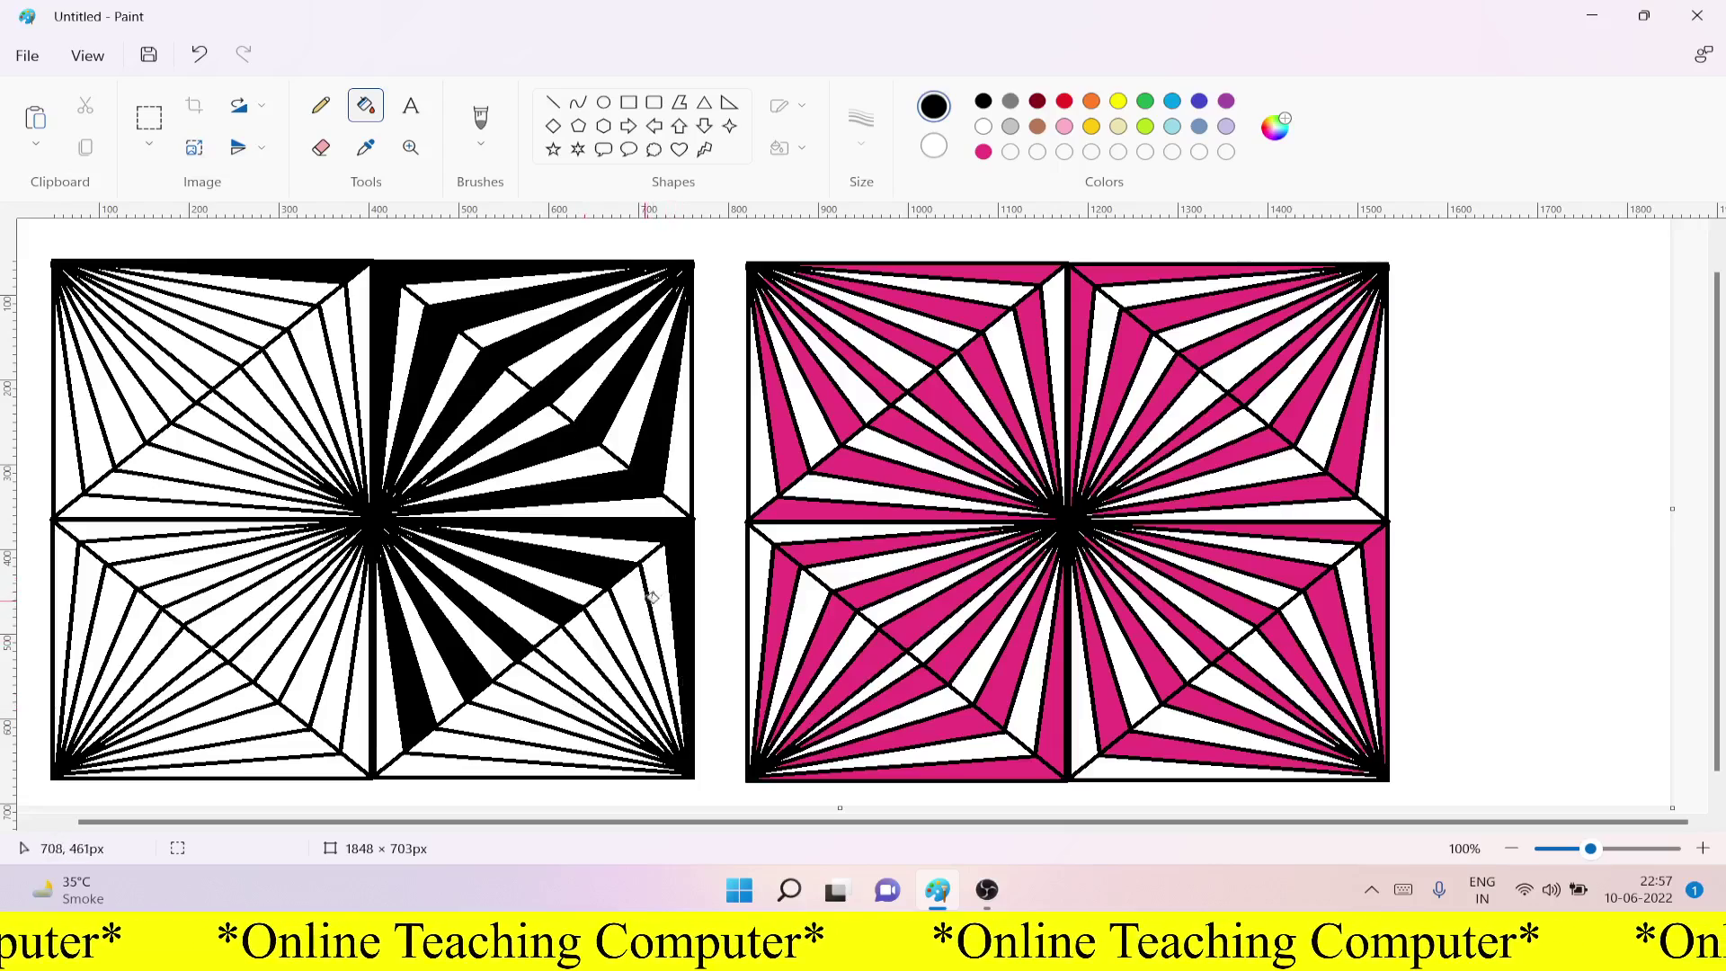
{"action": "left_click", "coordinate": [639, 608]}
{"action": "left_click", "coordinate": [589, 636]}
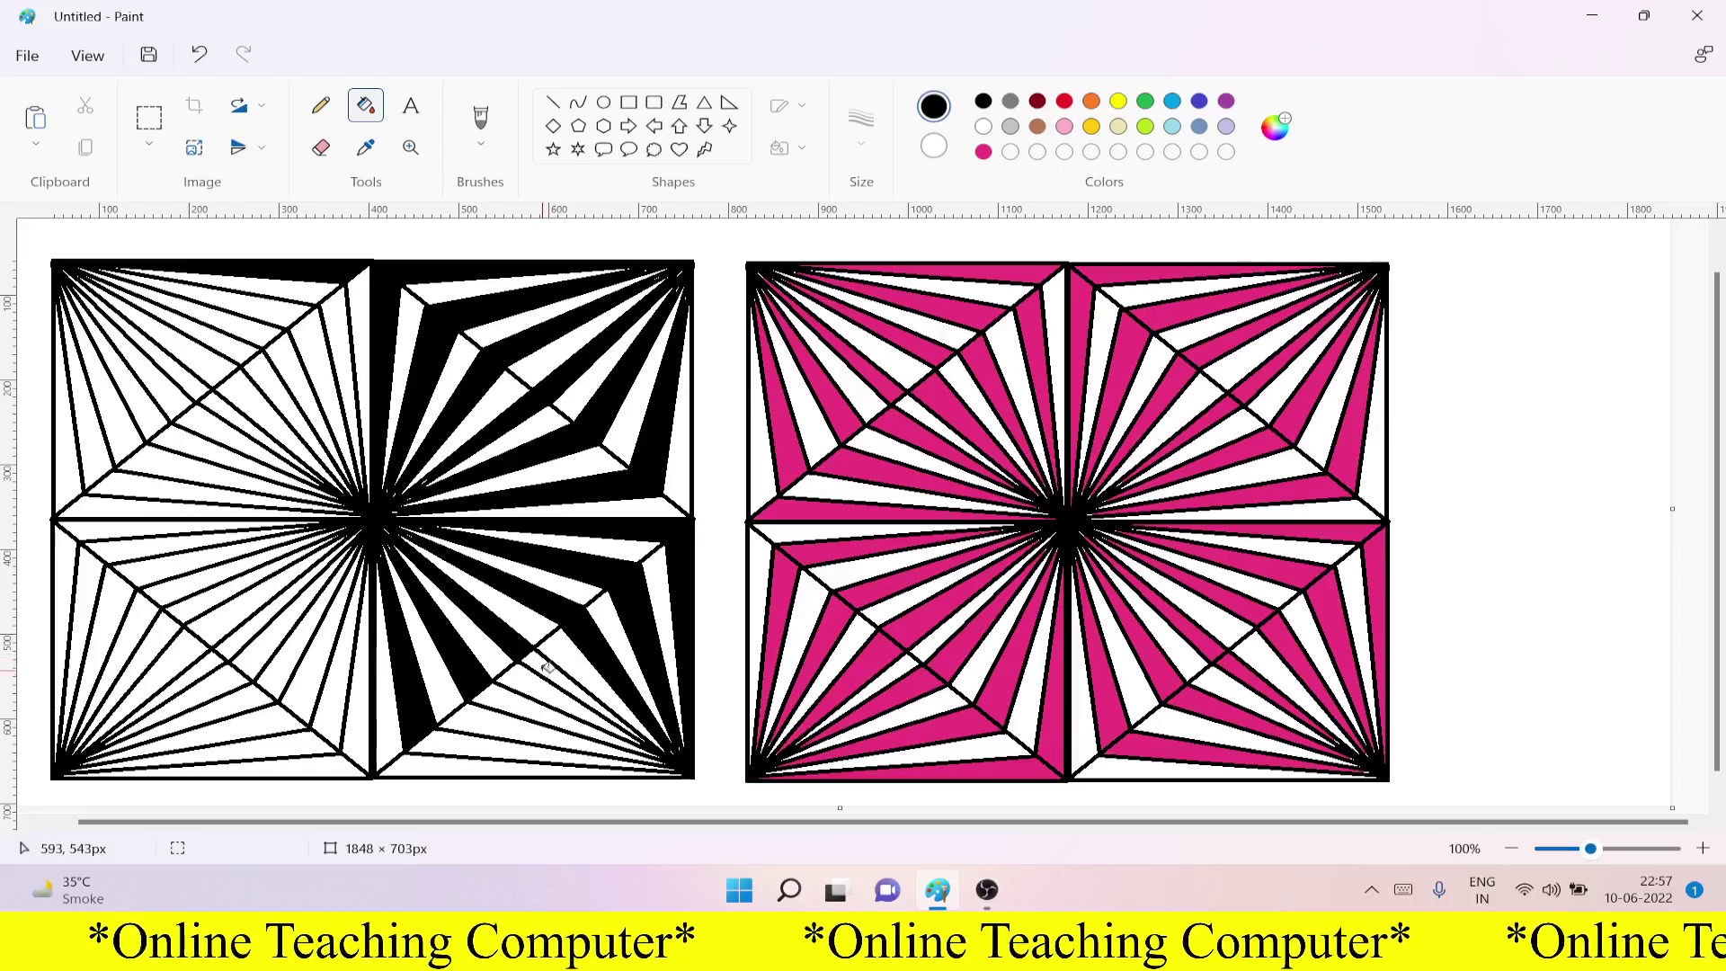
{"action": "left_click", "coordinate": [547, 666]}
{"action": "left_click", "coordinate": [509, 700]}
{"action": "left_click", "coordinate": [469, 739]}
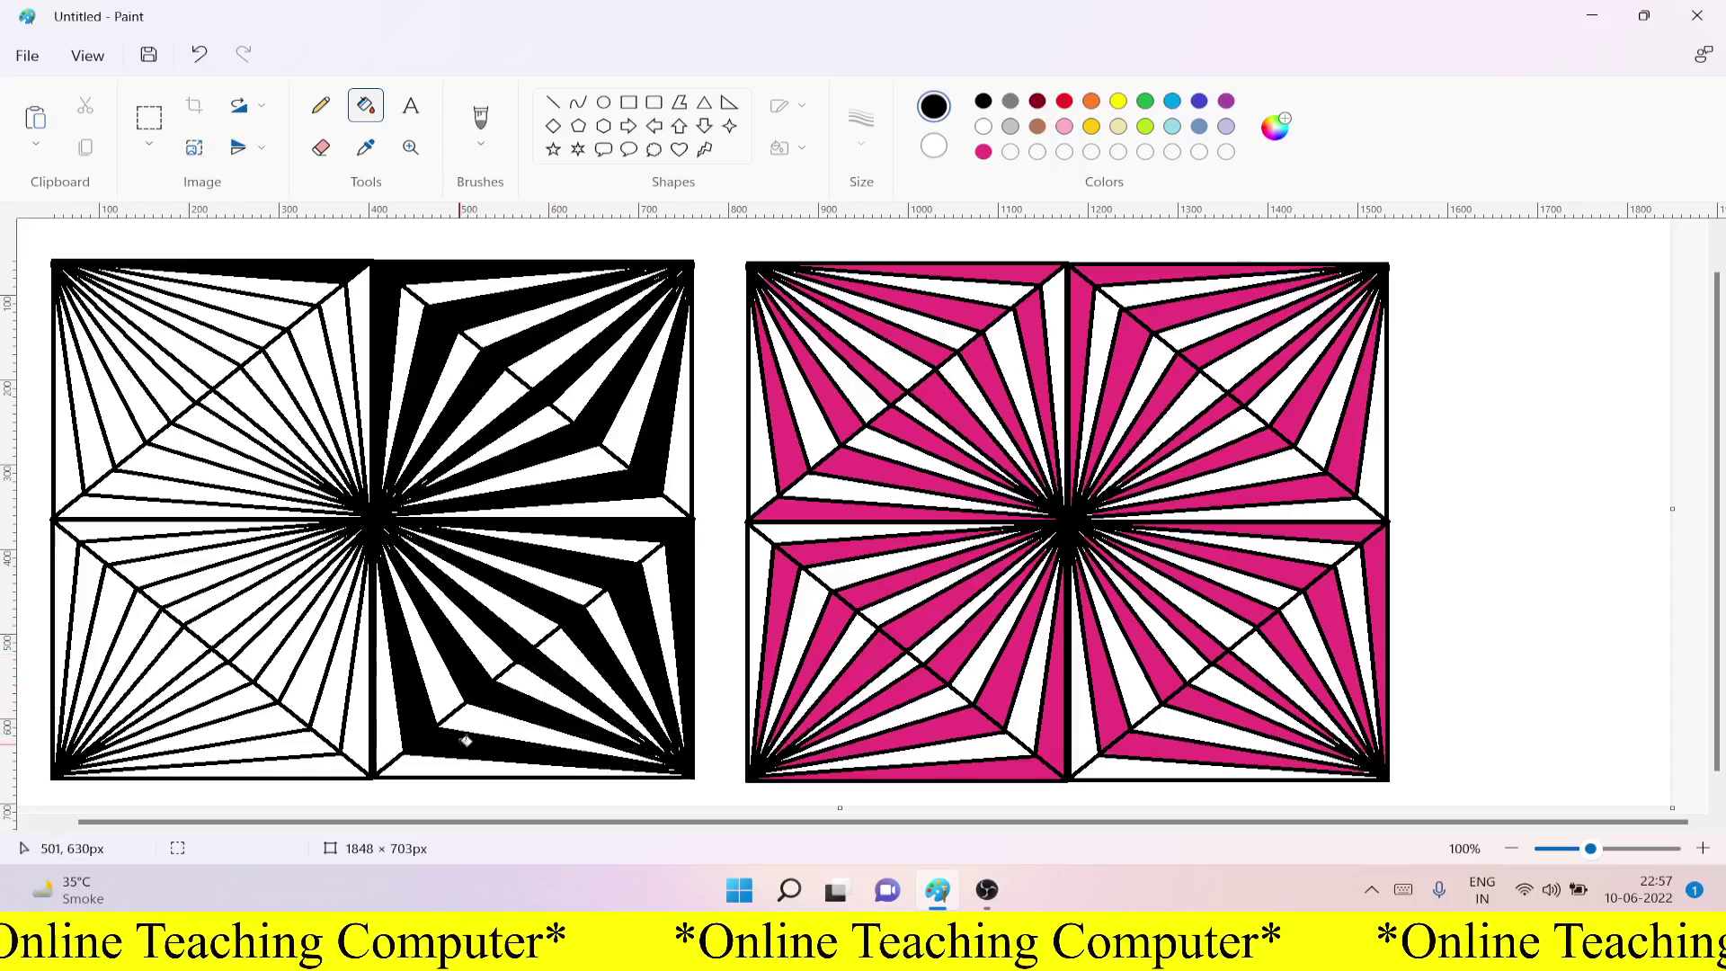
Step: Fill six alternating central-diamond wedges and six alternating corner-fan wedges in the left-hand figure's lower-left quarter with black
{"action": "left_click", "coordinate": [360, 753]}
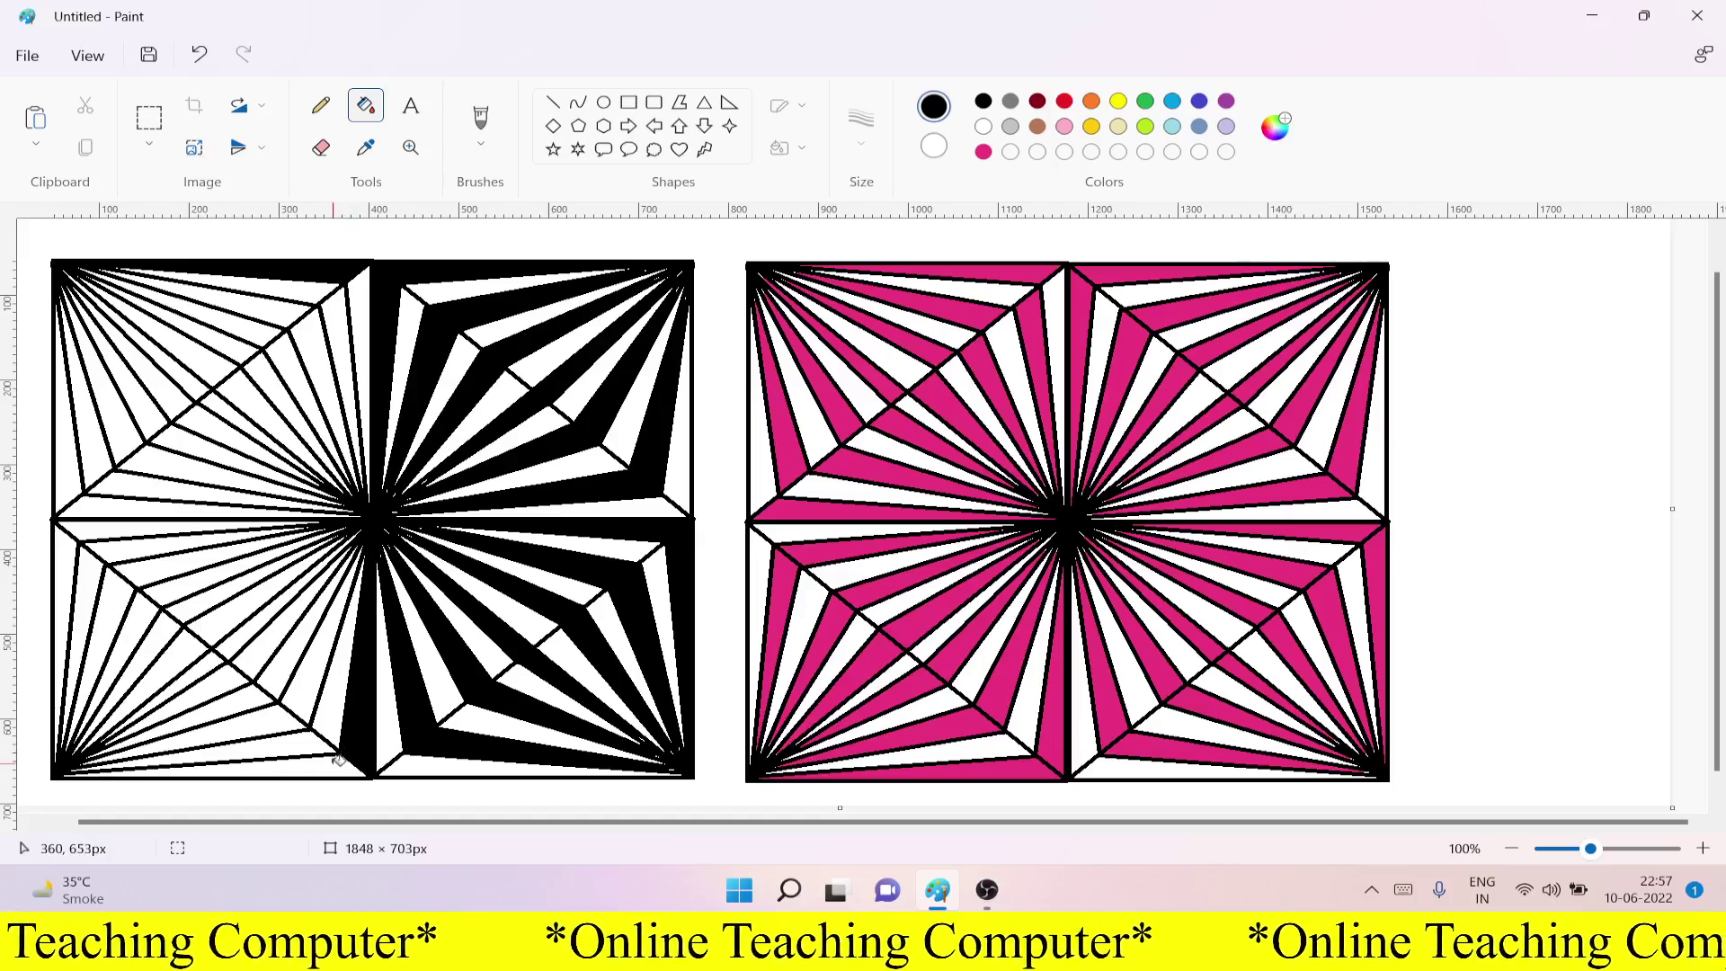
{"action": "left_click", "coordinate": [340, 760]}
{"action": "left_click", "coordinate": [308, 694]}
{"action": "left_click", "coordinate": [274, 710]}
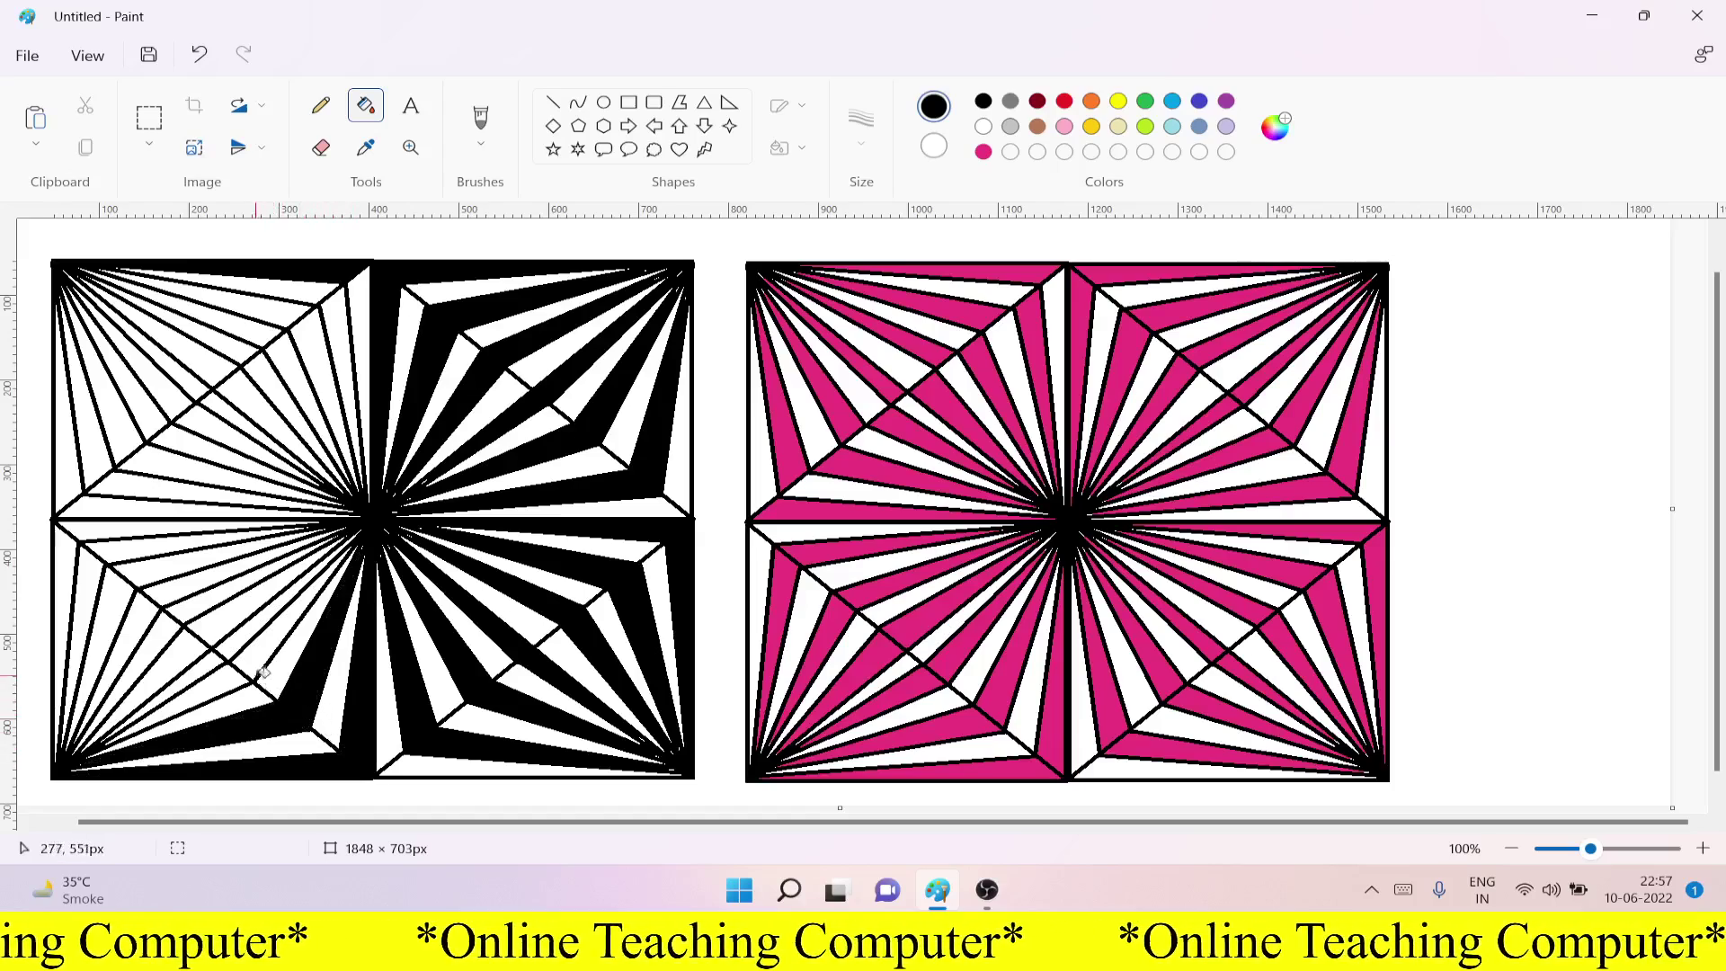
{"action": "left_click", "coordinate": [254, 670]}
{"action": "left_click", "coordinate": [225, 680]}
{"action": "left_click", "coordinate": [205, 629]}
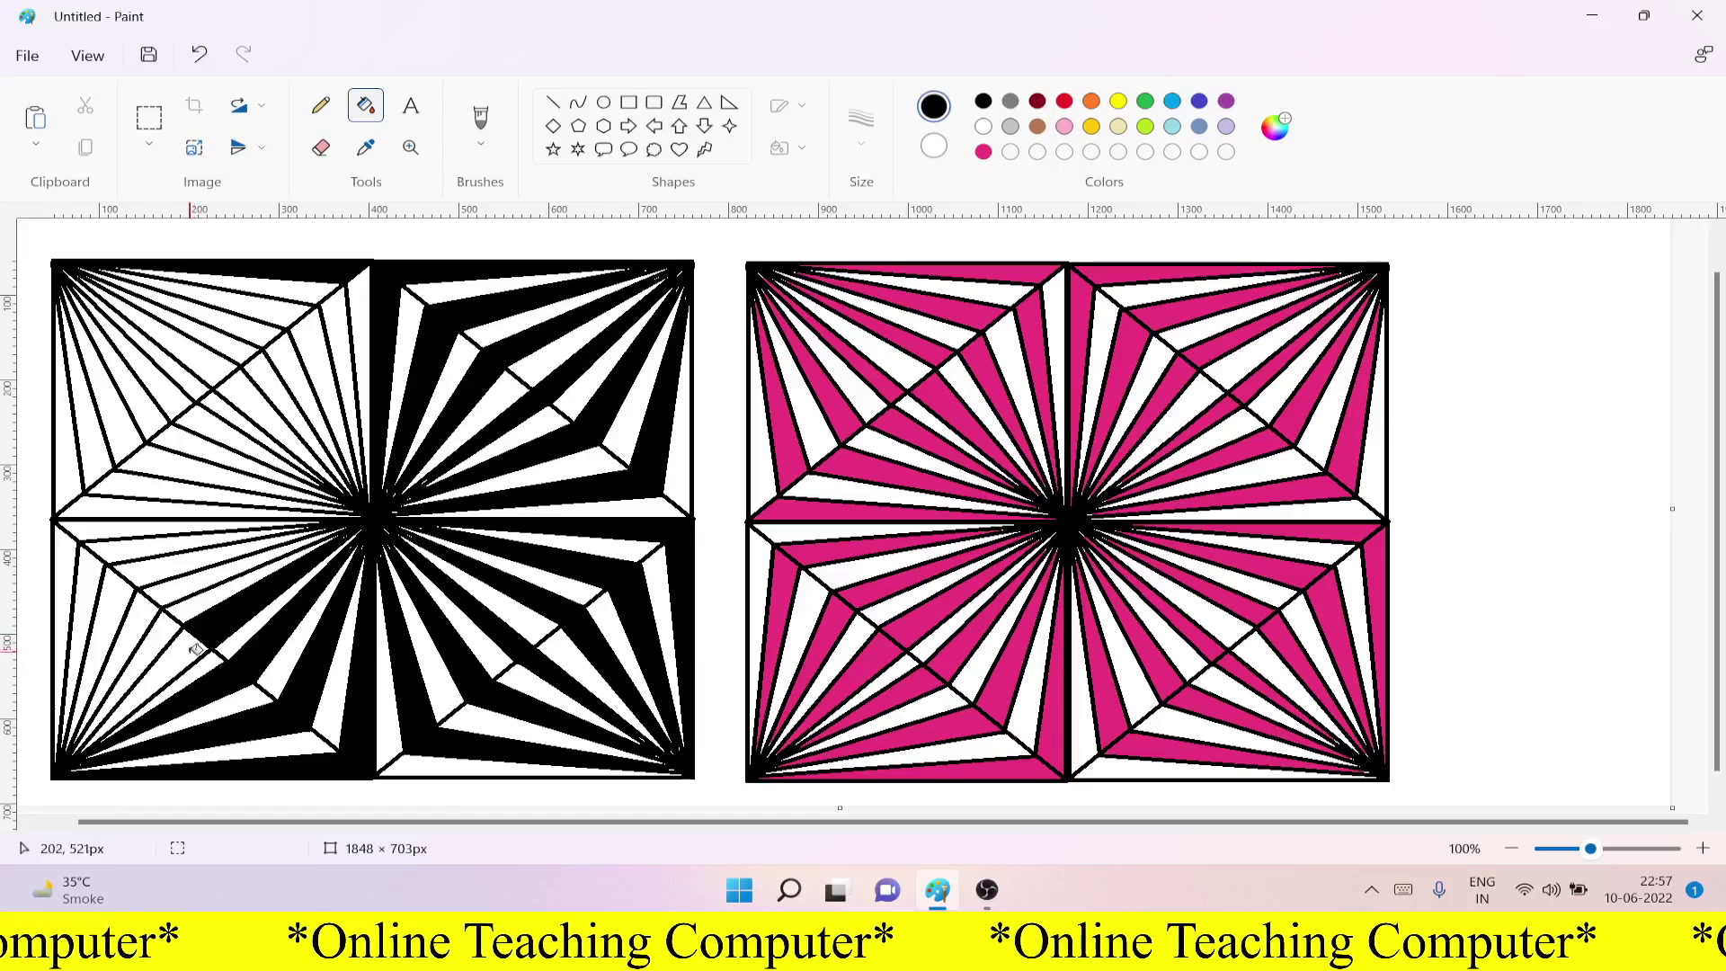
{"action": "left_click", "coordinate": [193, 653]}
{"action": "left_click", "coordinate": [171, 590]}
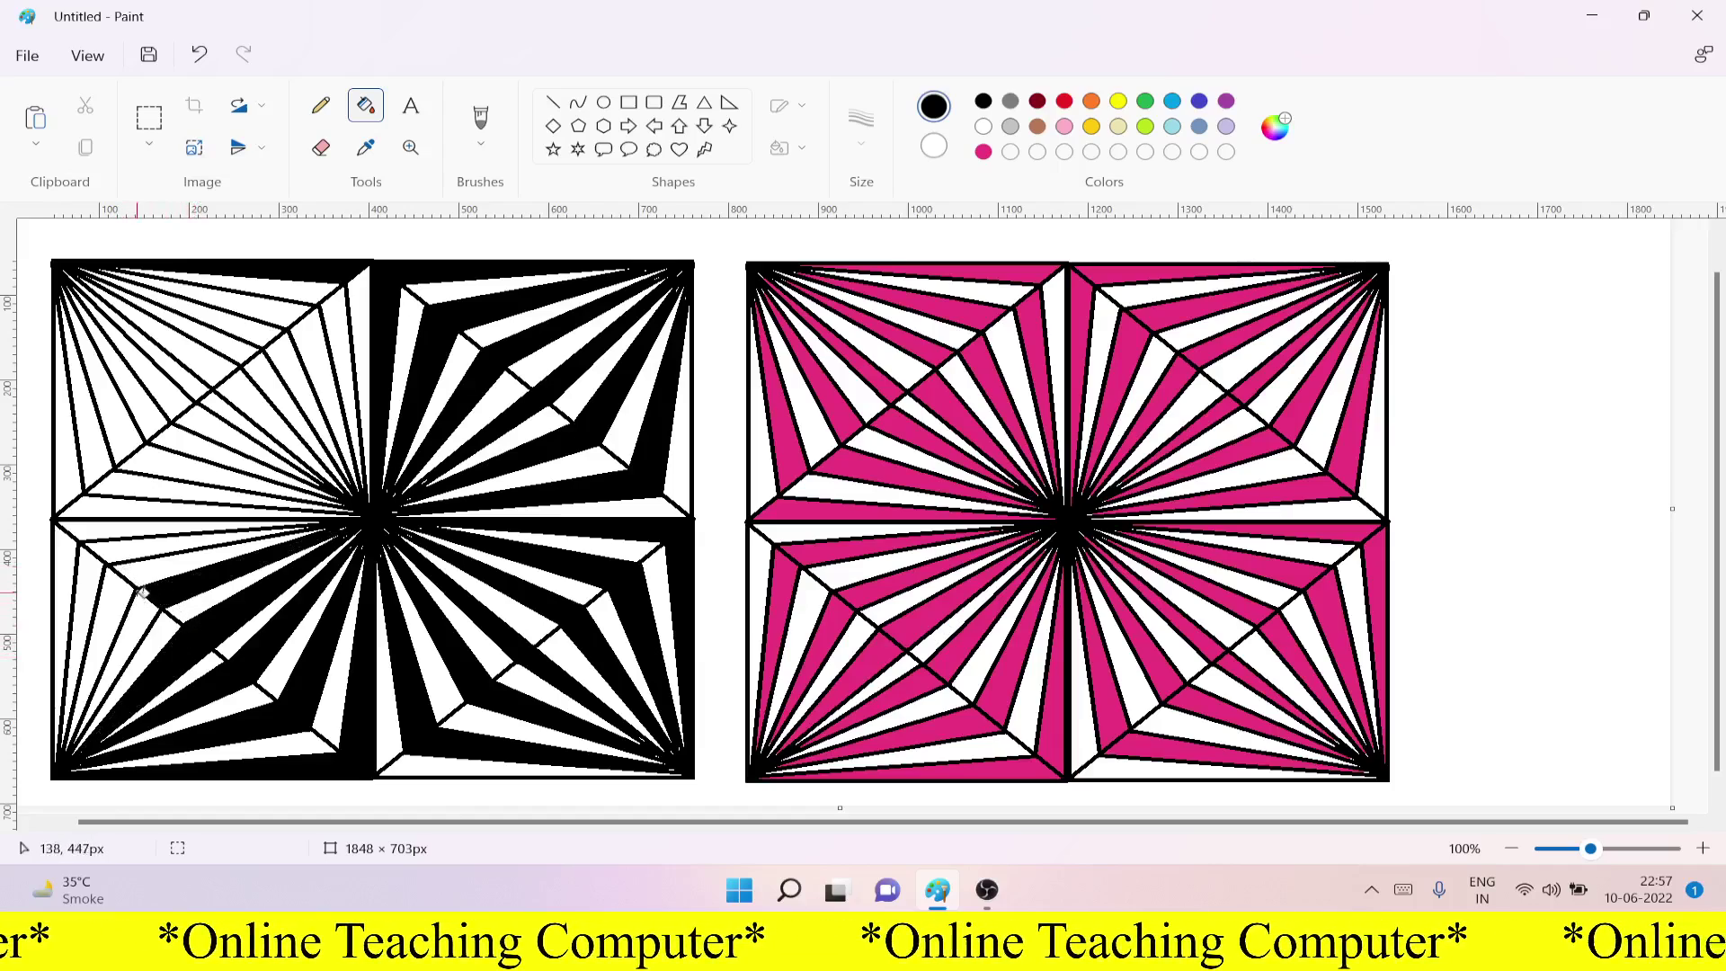
{"action": "left_click", "coordinate": [138, 604]}
{"action": "left_click", "coordinate": [115, 550]}
{"action": "left_click", "coordinate": [84, 577]}
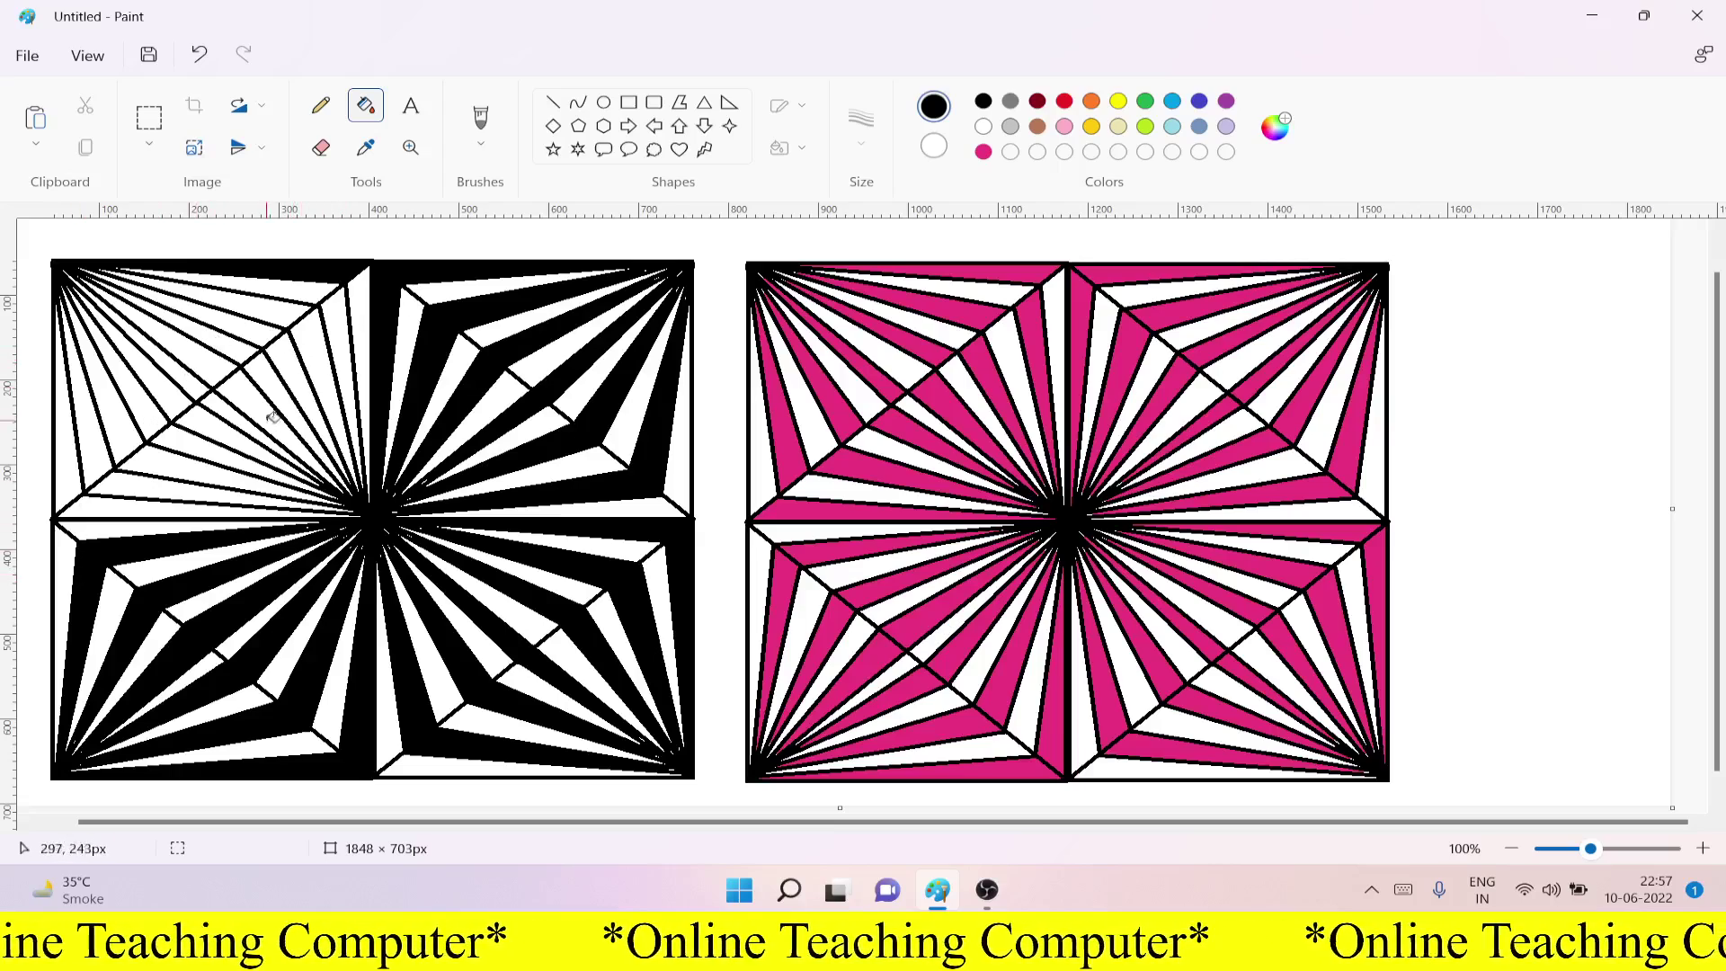
Step: Fill five central-diamond wedges and the two corner-fan wedges nearest the left edge in the left-hand figure's upper-left quarter with black
{"action": "left_click", "coordinate": [86, 507]}
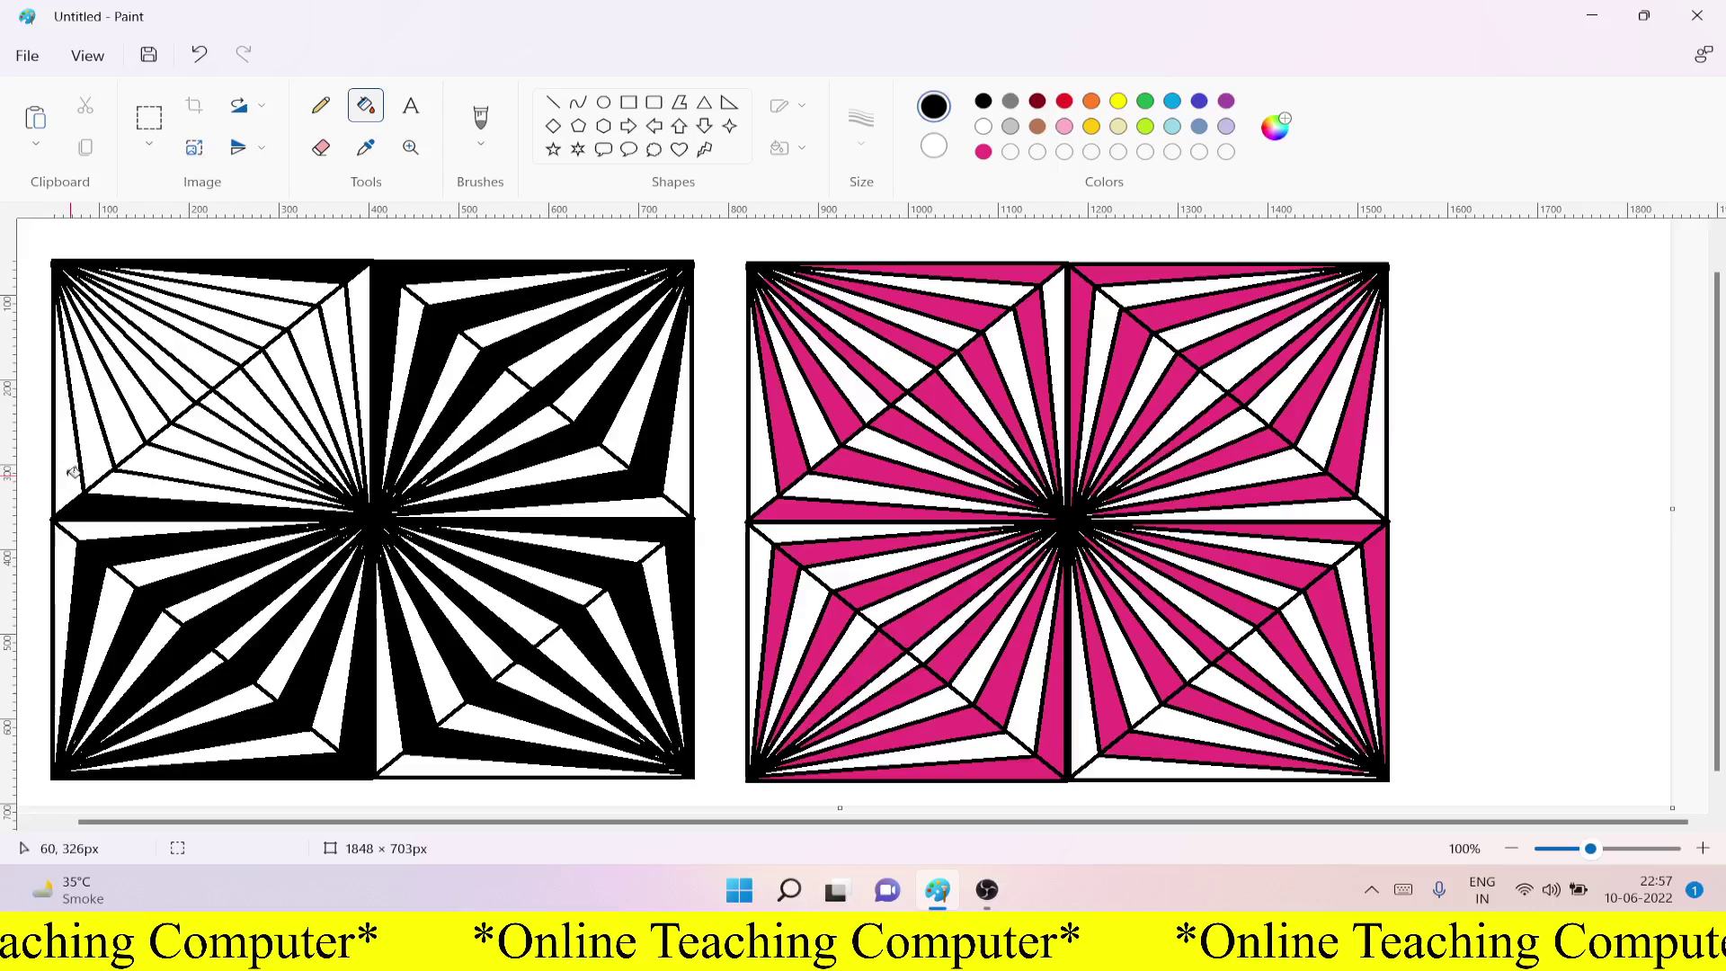
{"action": "left_click", "coordinate": [70, 470]}
{"action": "left_click", "coordinate": [115, 429]}
{"action": "left_click", "coordinate": [155, 453]}
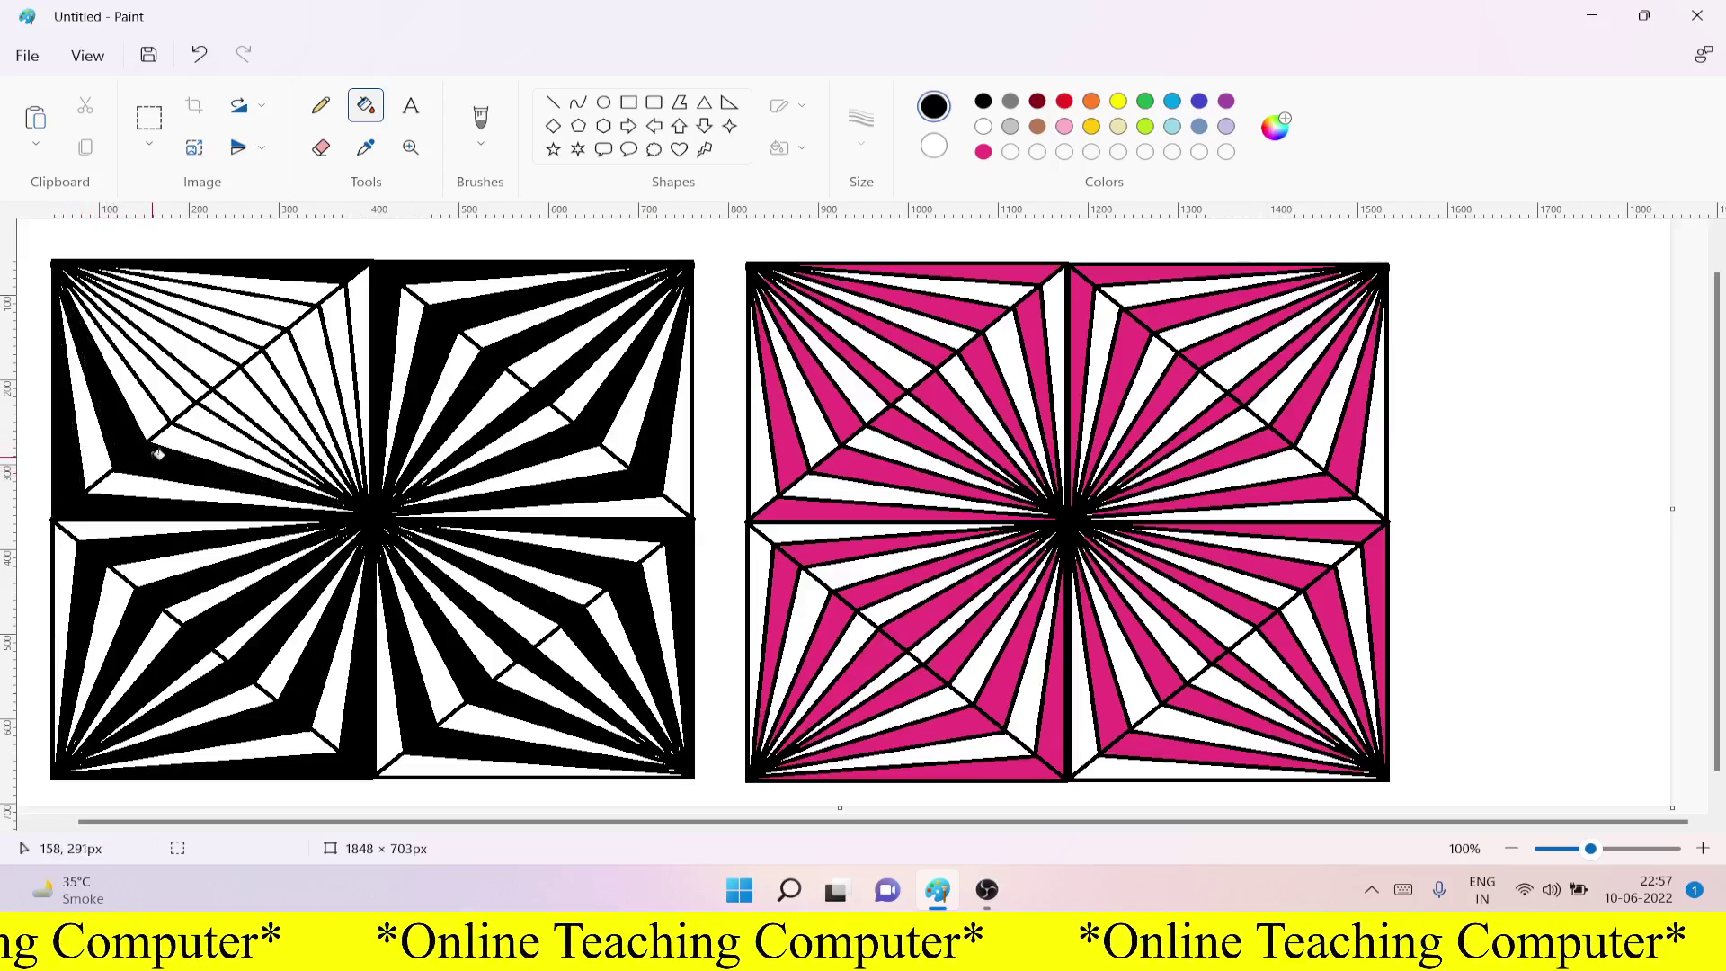
{"action": "left_click", "coordinate": [210, 420]}
{"action": "left_click", "coordinate": [245, 393]}
{"action": "left_click", "coordinate": [287, 368]}
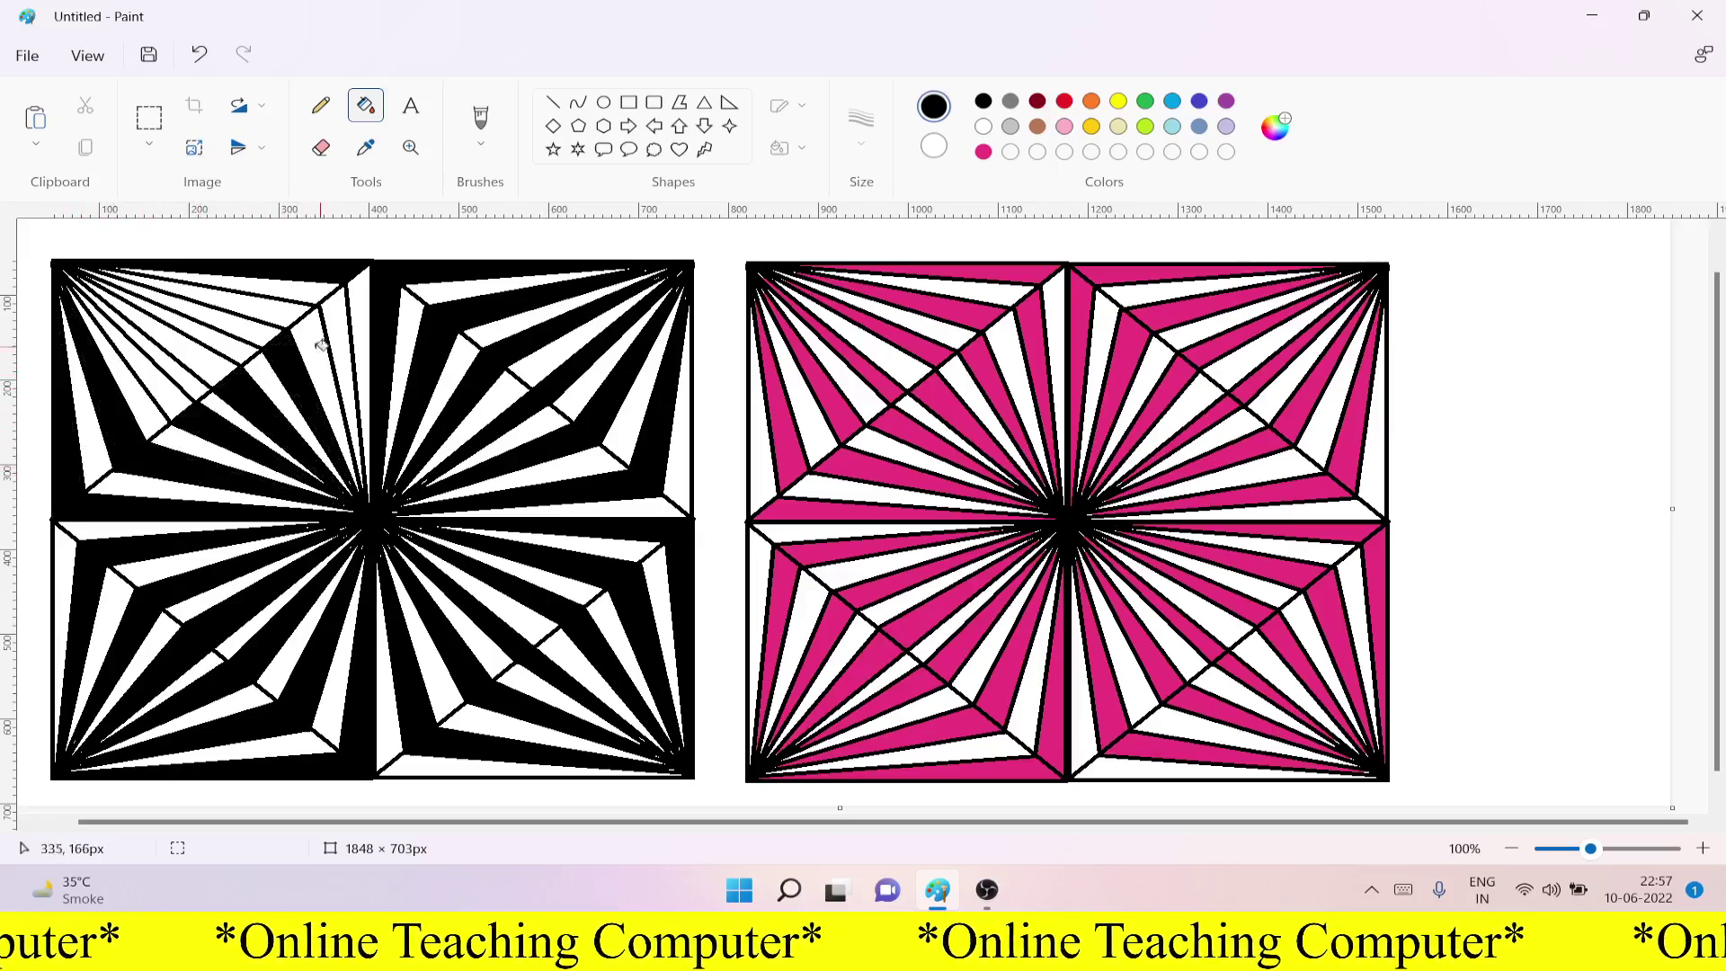
{"action": "left_click", "coordinate": [335, 325]}
{"action": "left_click", "coordinate": [290, 312]}
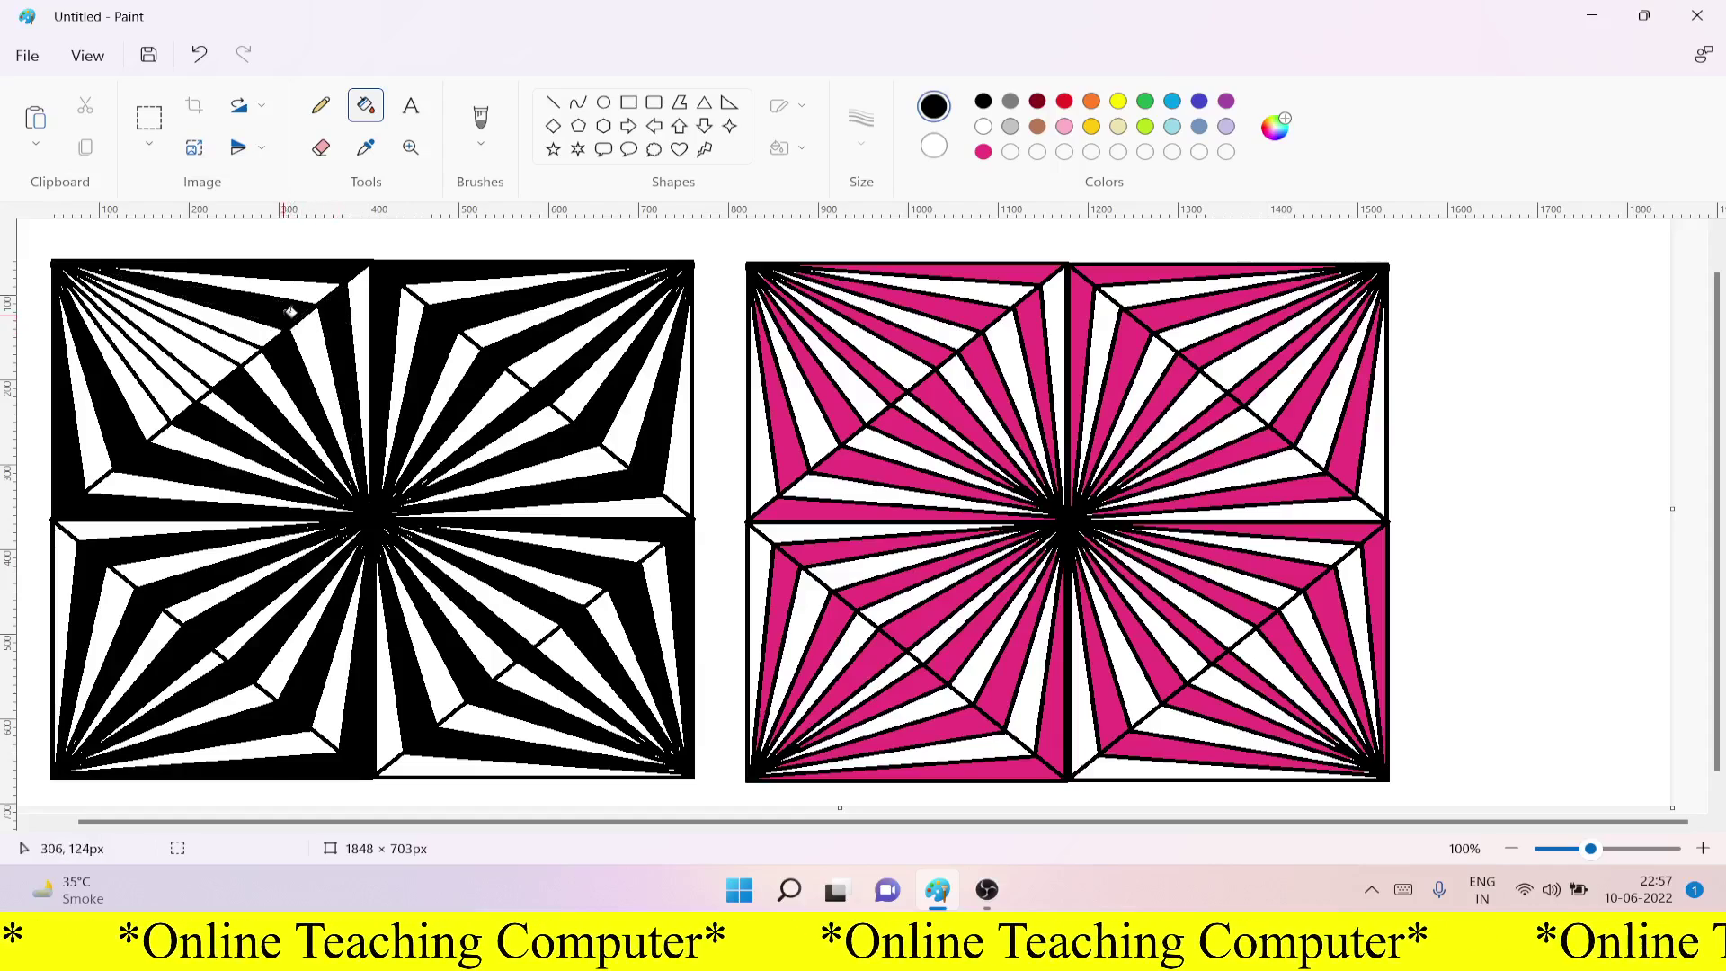
{"action": "left_click", "coordinate": [235, 352]}
{"action": "left_click", "coordinate": [196, 386]}
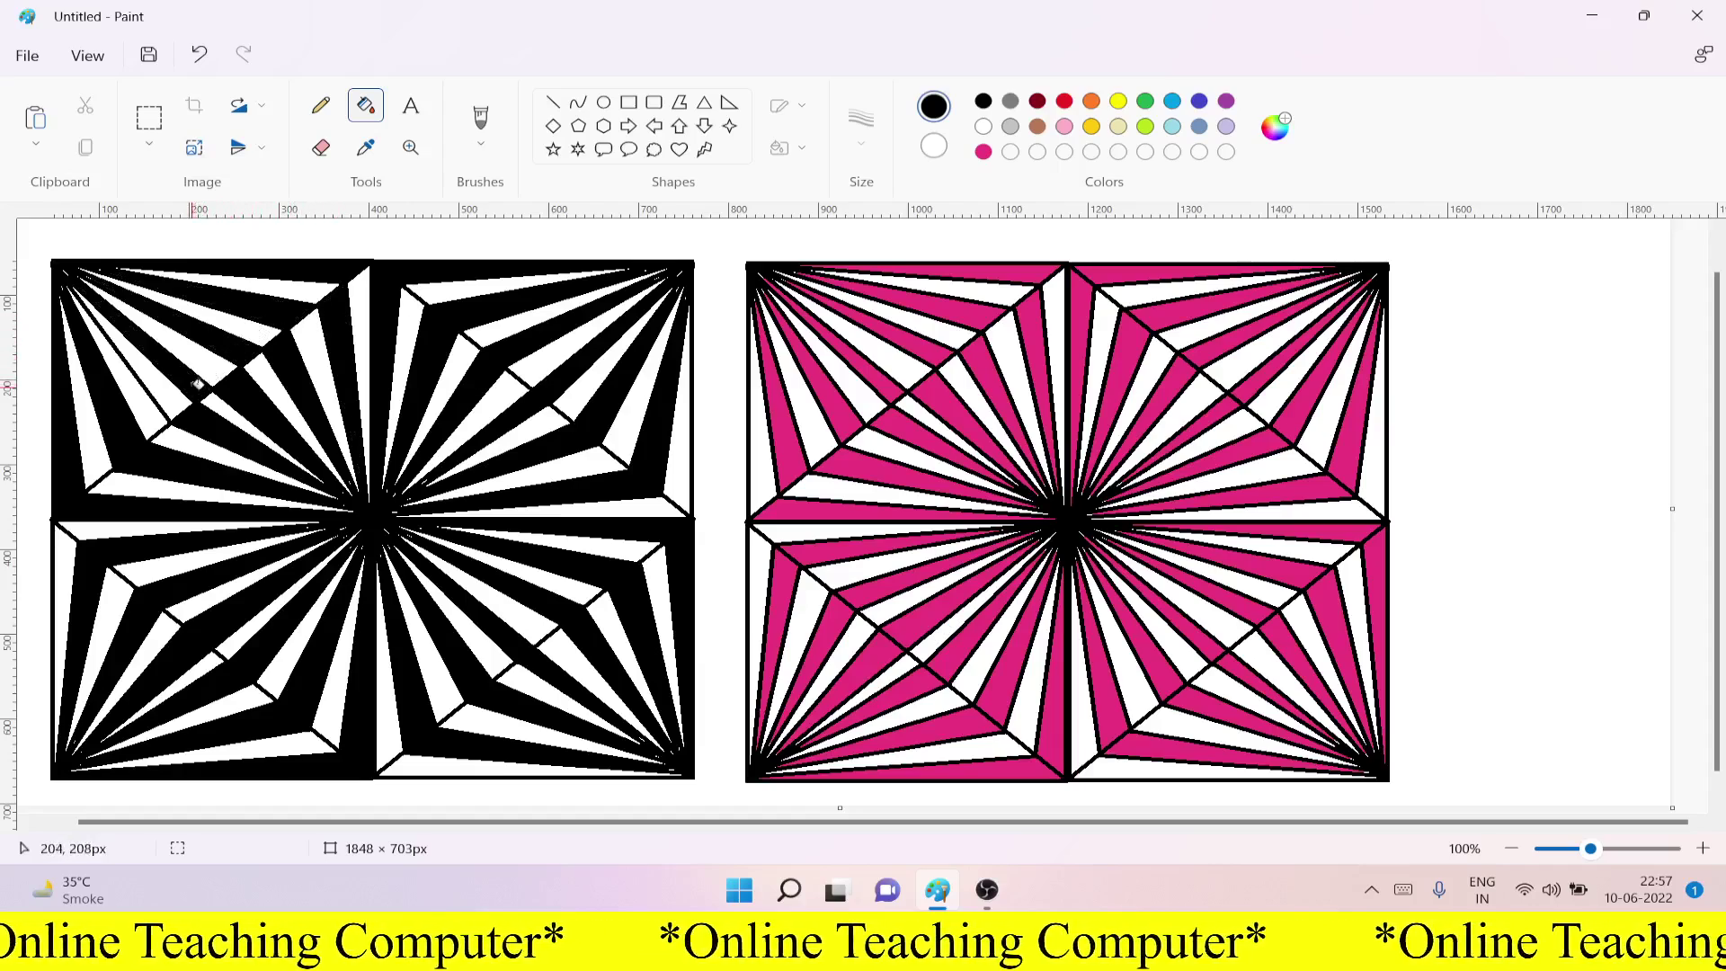
{"action": "left_click", "coordinate": [154, 421]}
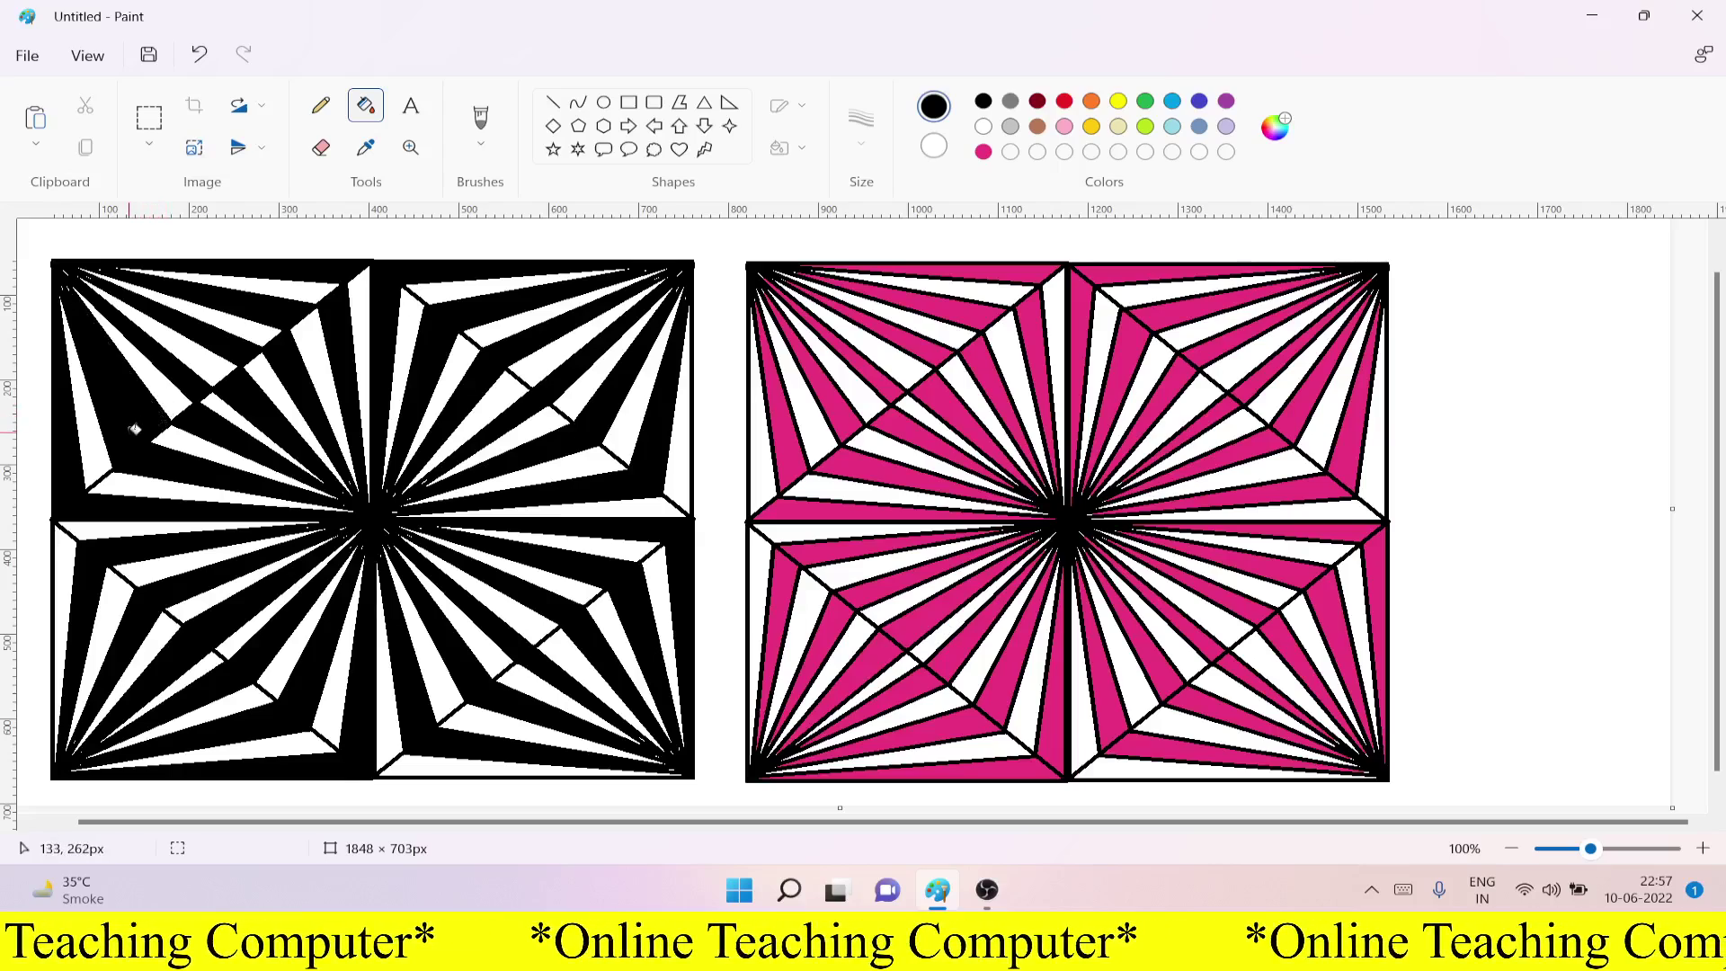
{"action": "key", "text": "ctrl+z"}
{"action": "key", "text": "ctrl+z"}
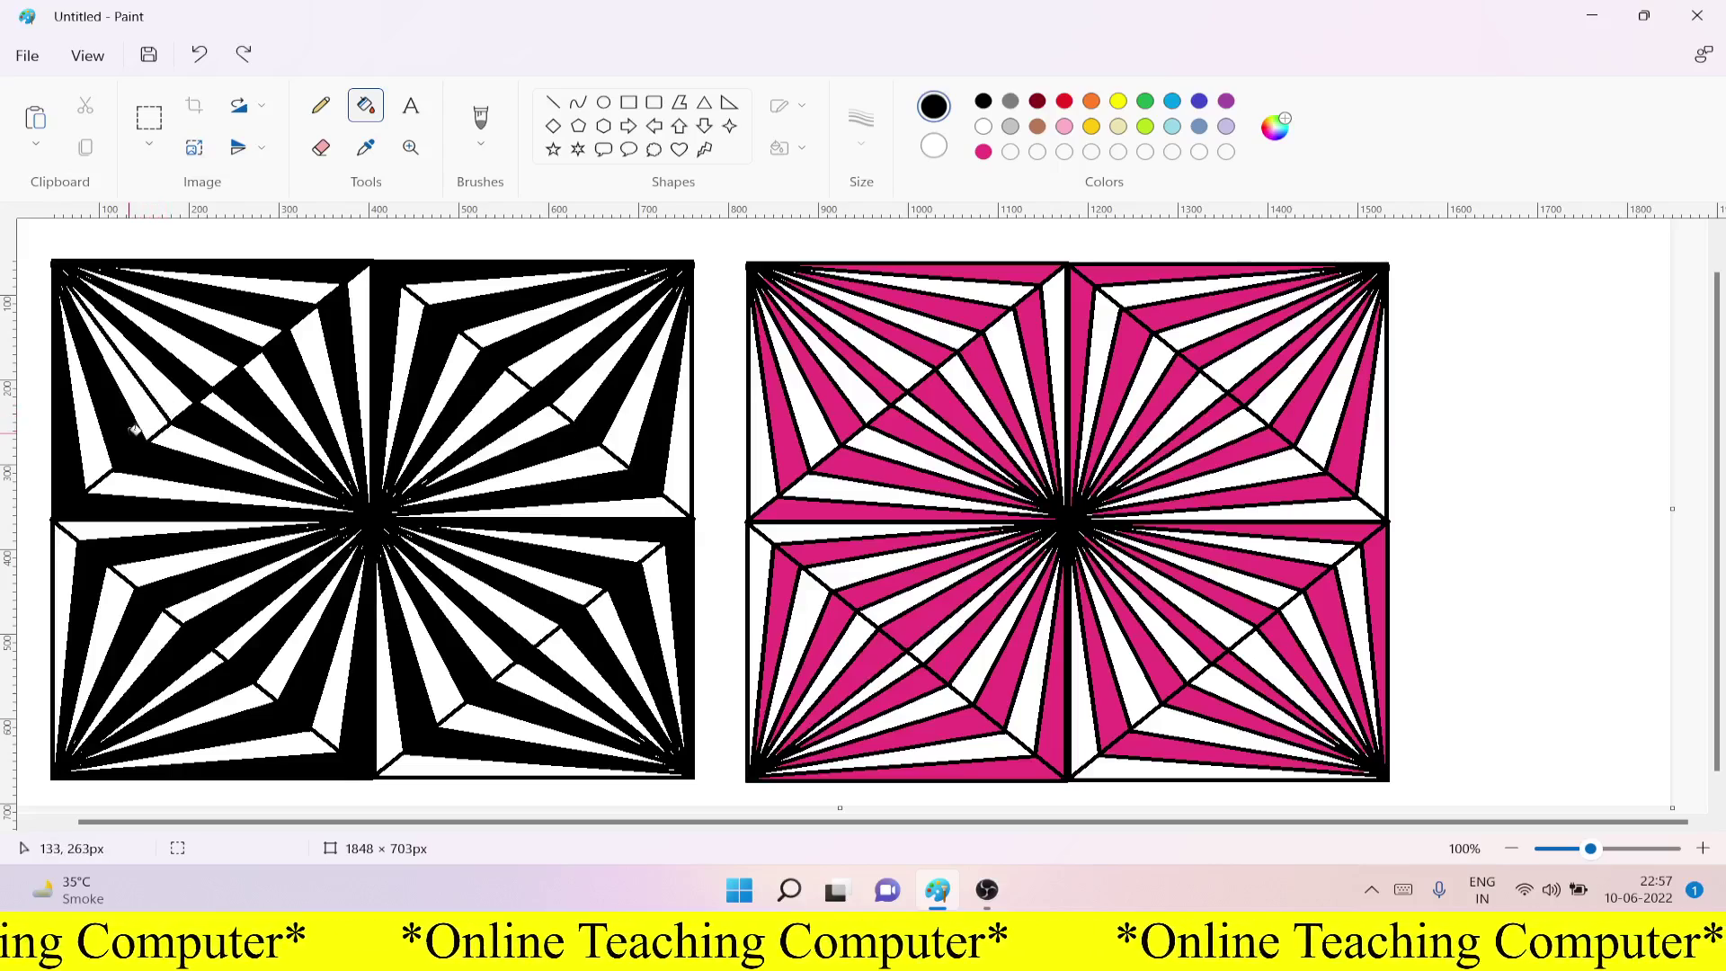
{"action": "key", "text": "ctrl+z"}
{"action": "key", "text": "ctrl+z"}
{"action": "key", "text": "ctrl+z"}
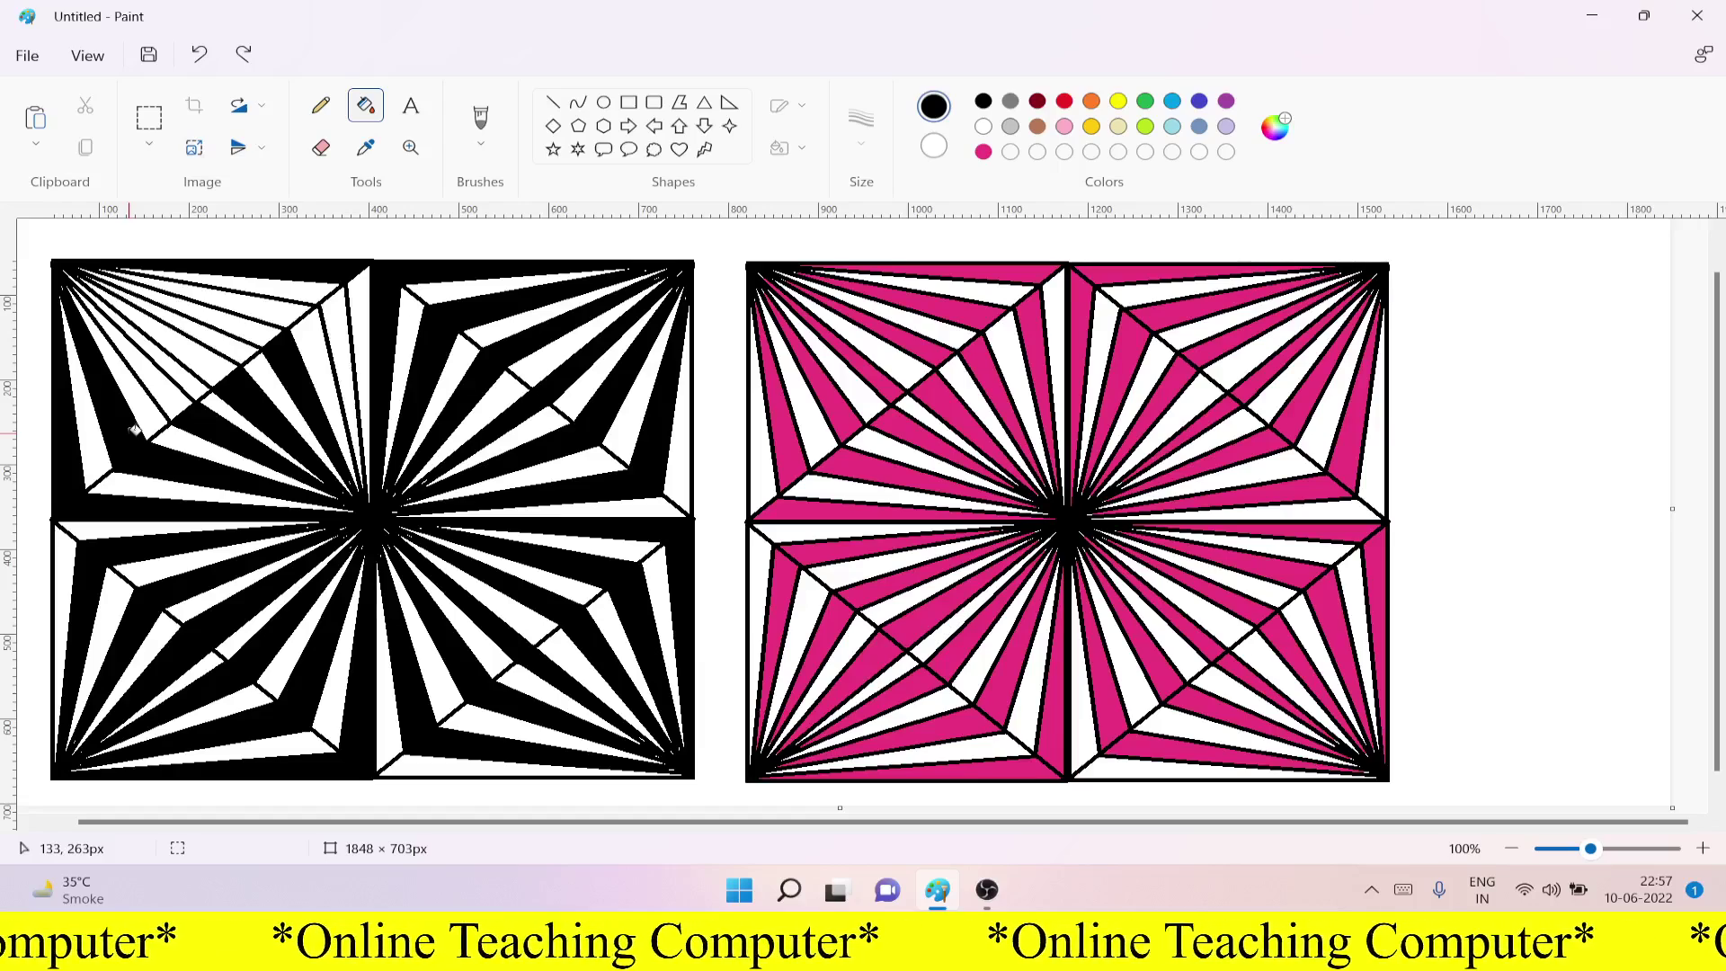
Step: Fill the central-diamond wedge near the top middle and four more corner-fan wedges in the left-hand figure's upper-left quarter with black
{"action": "left_click", "coordinate": [342, 317]}
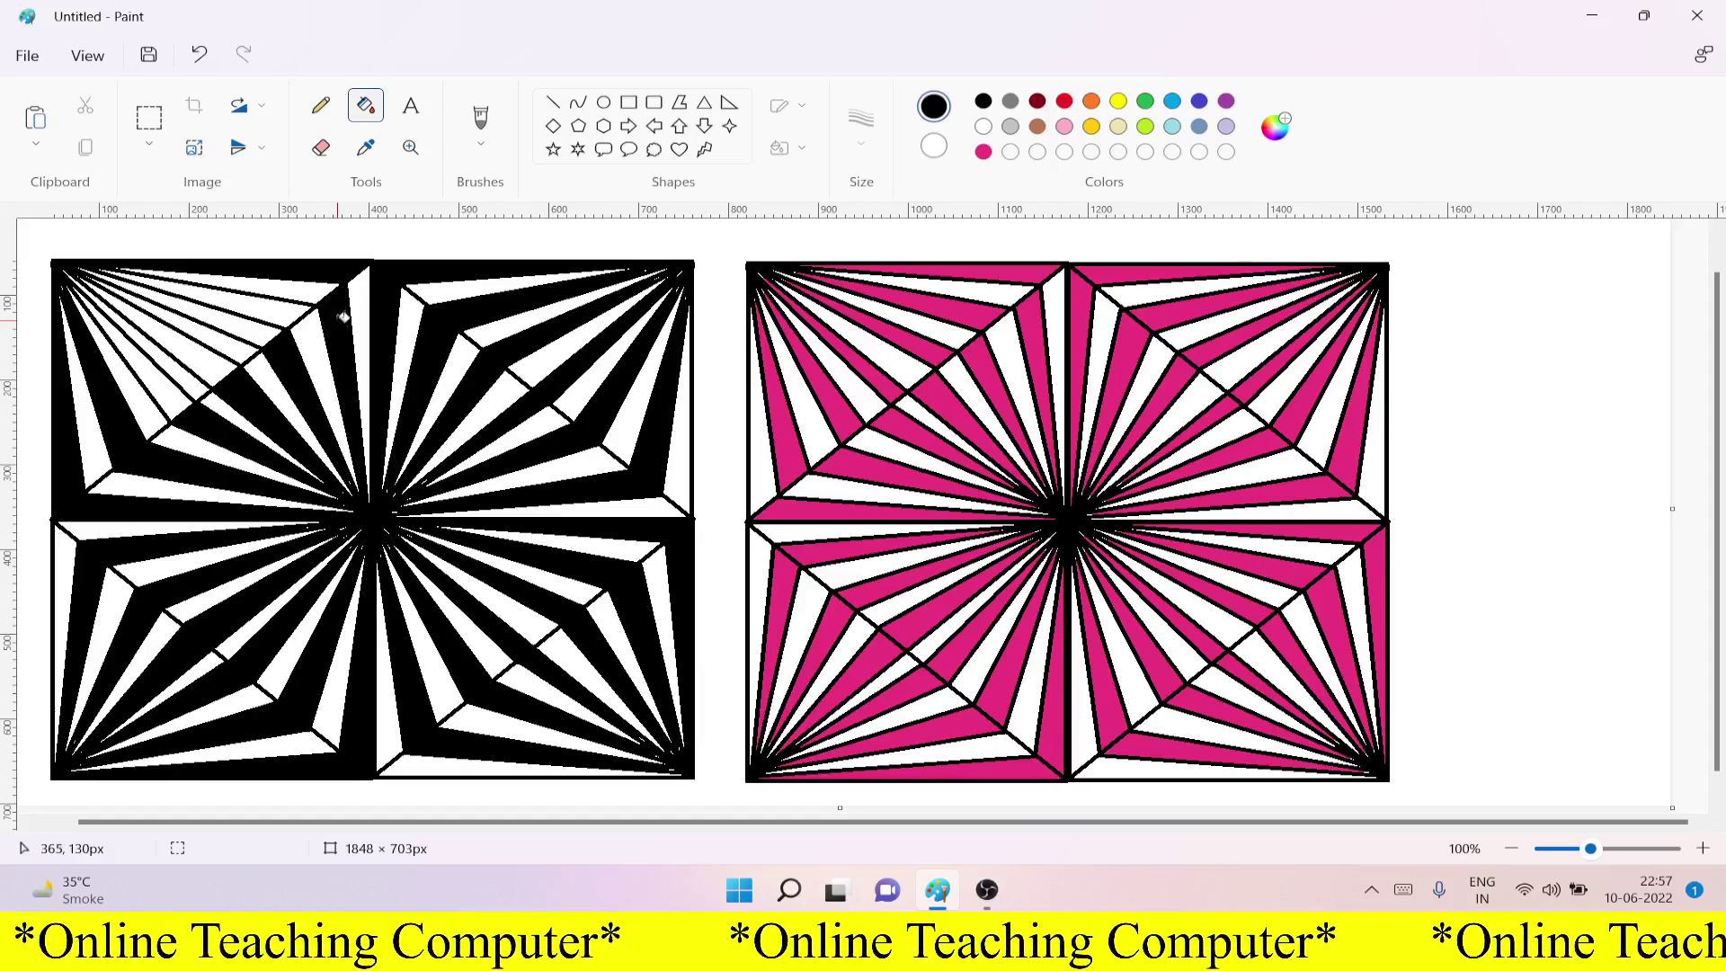
{"action": "left_click", "coordinate": [284, 312]}
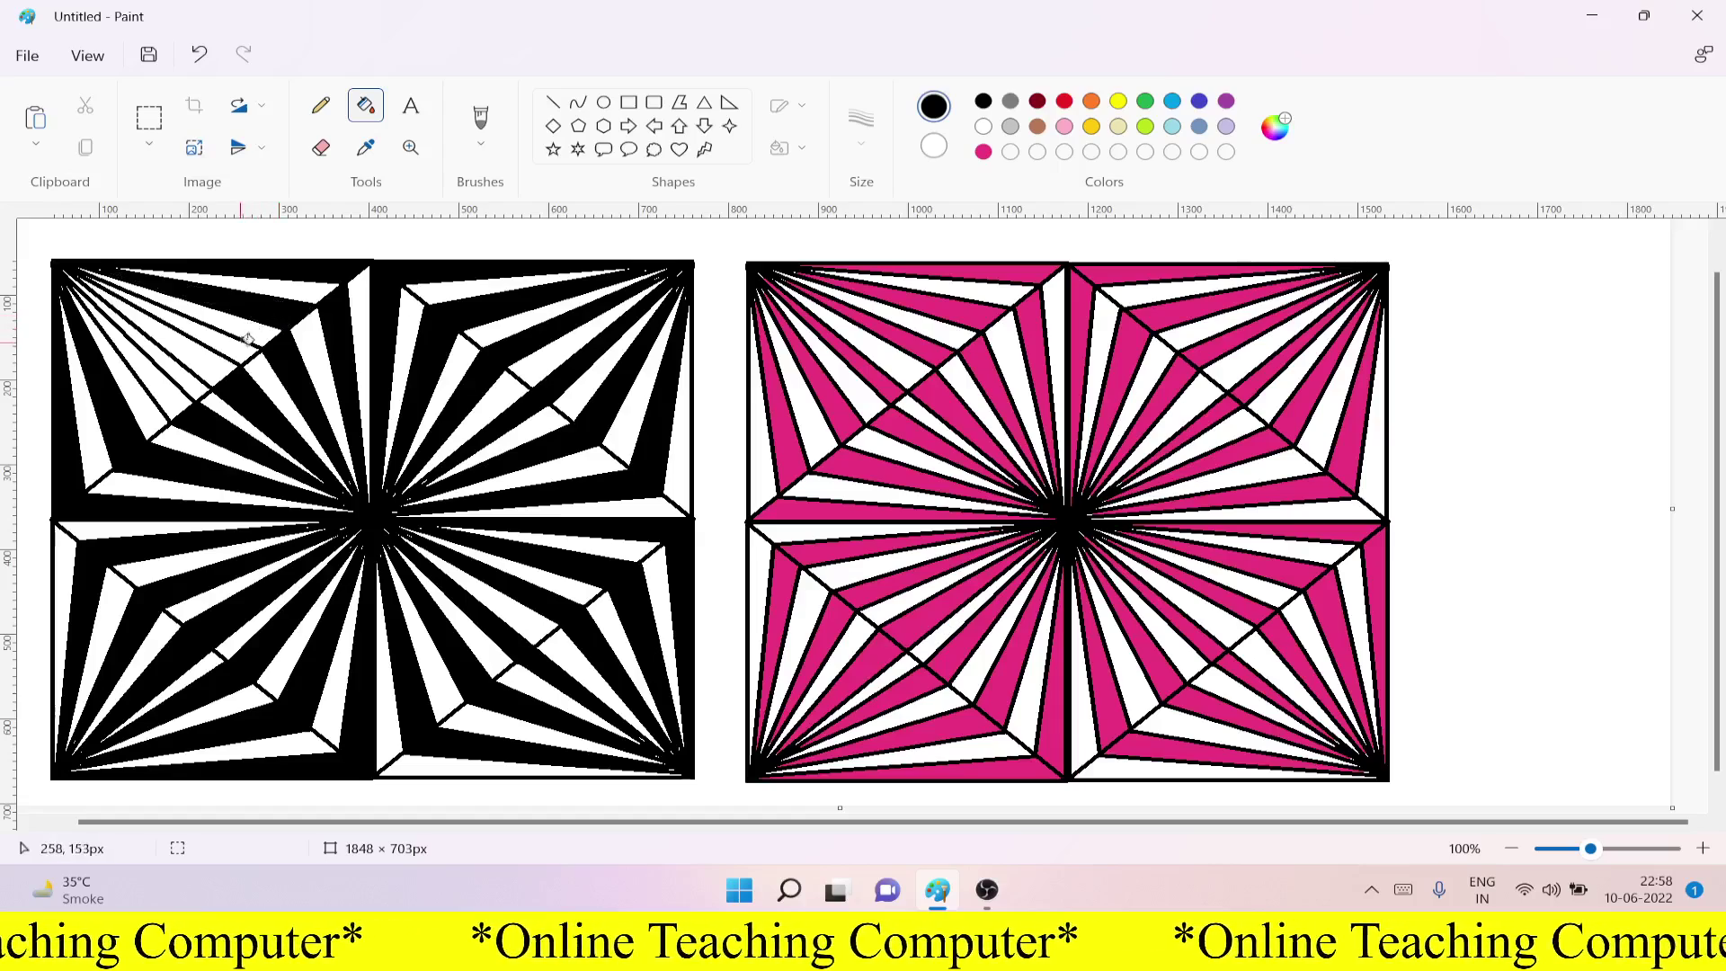
{"action": "left_click", "coordinate": [185, 391]}
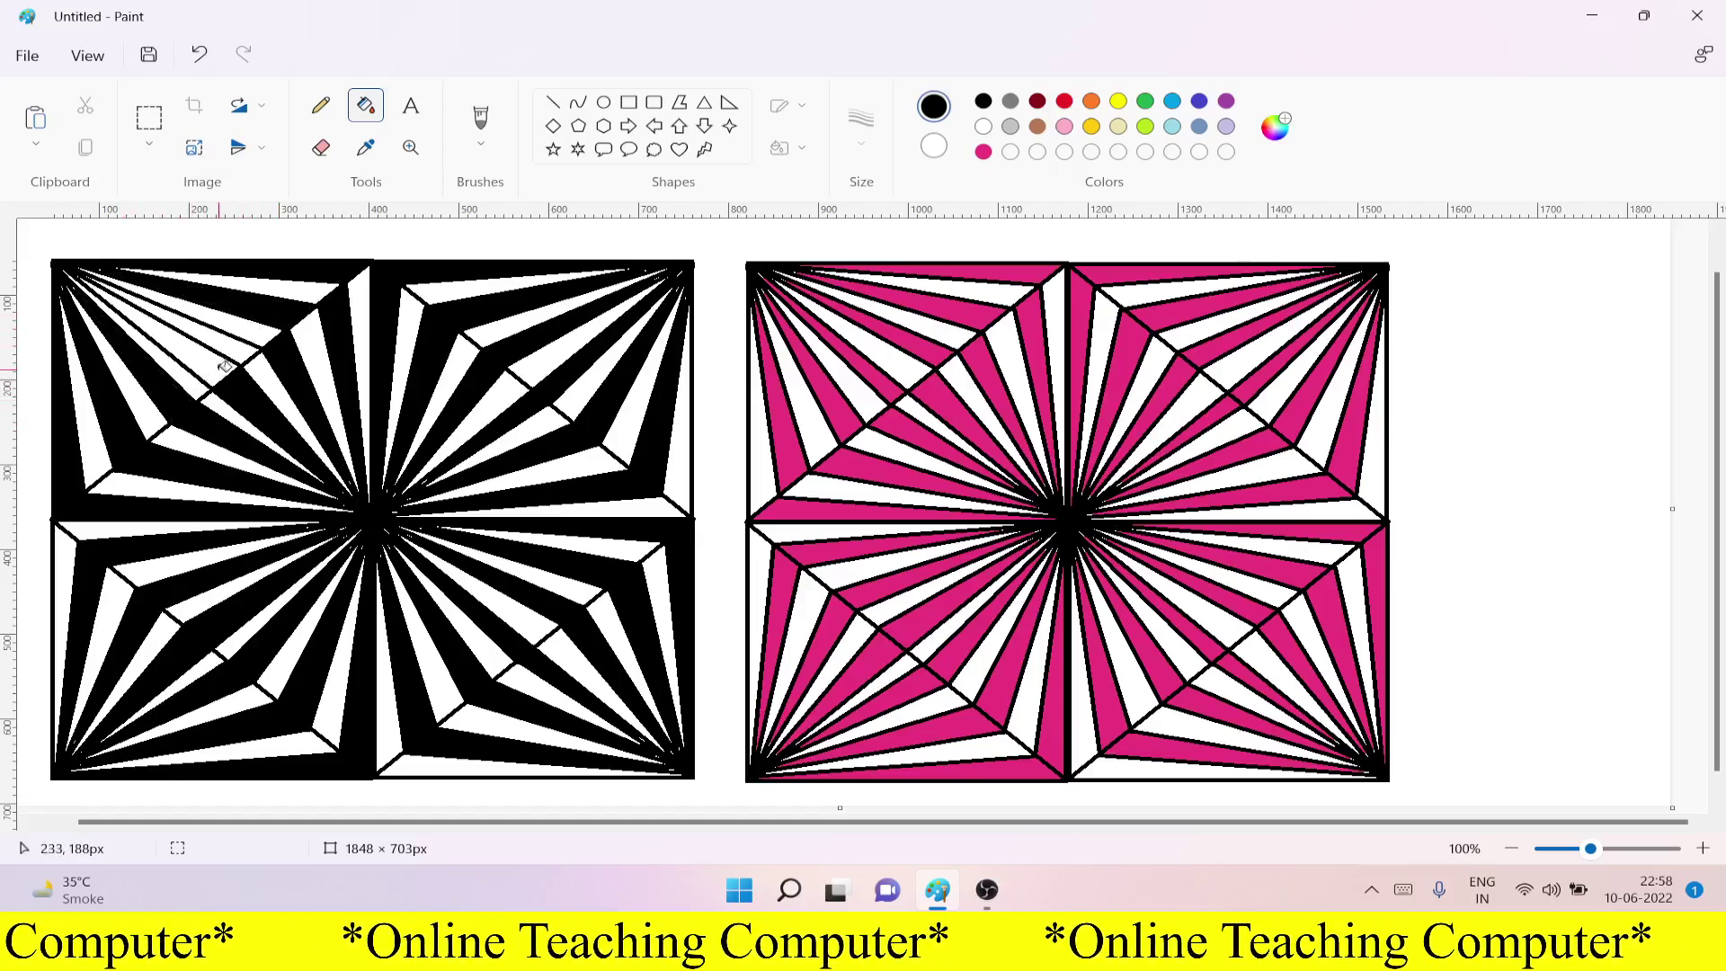
{"action": "left_click", "coordinate": [229, 364]}
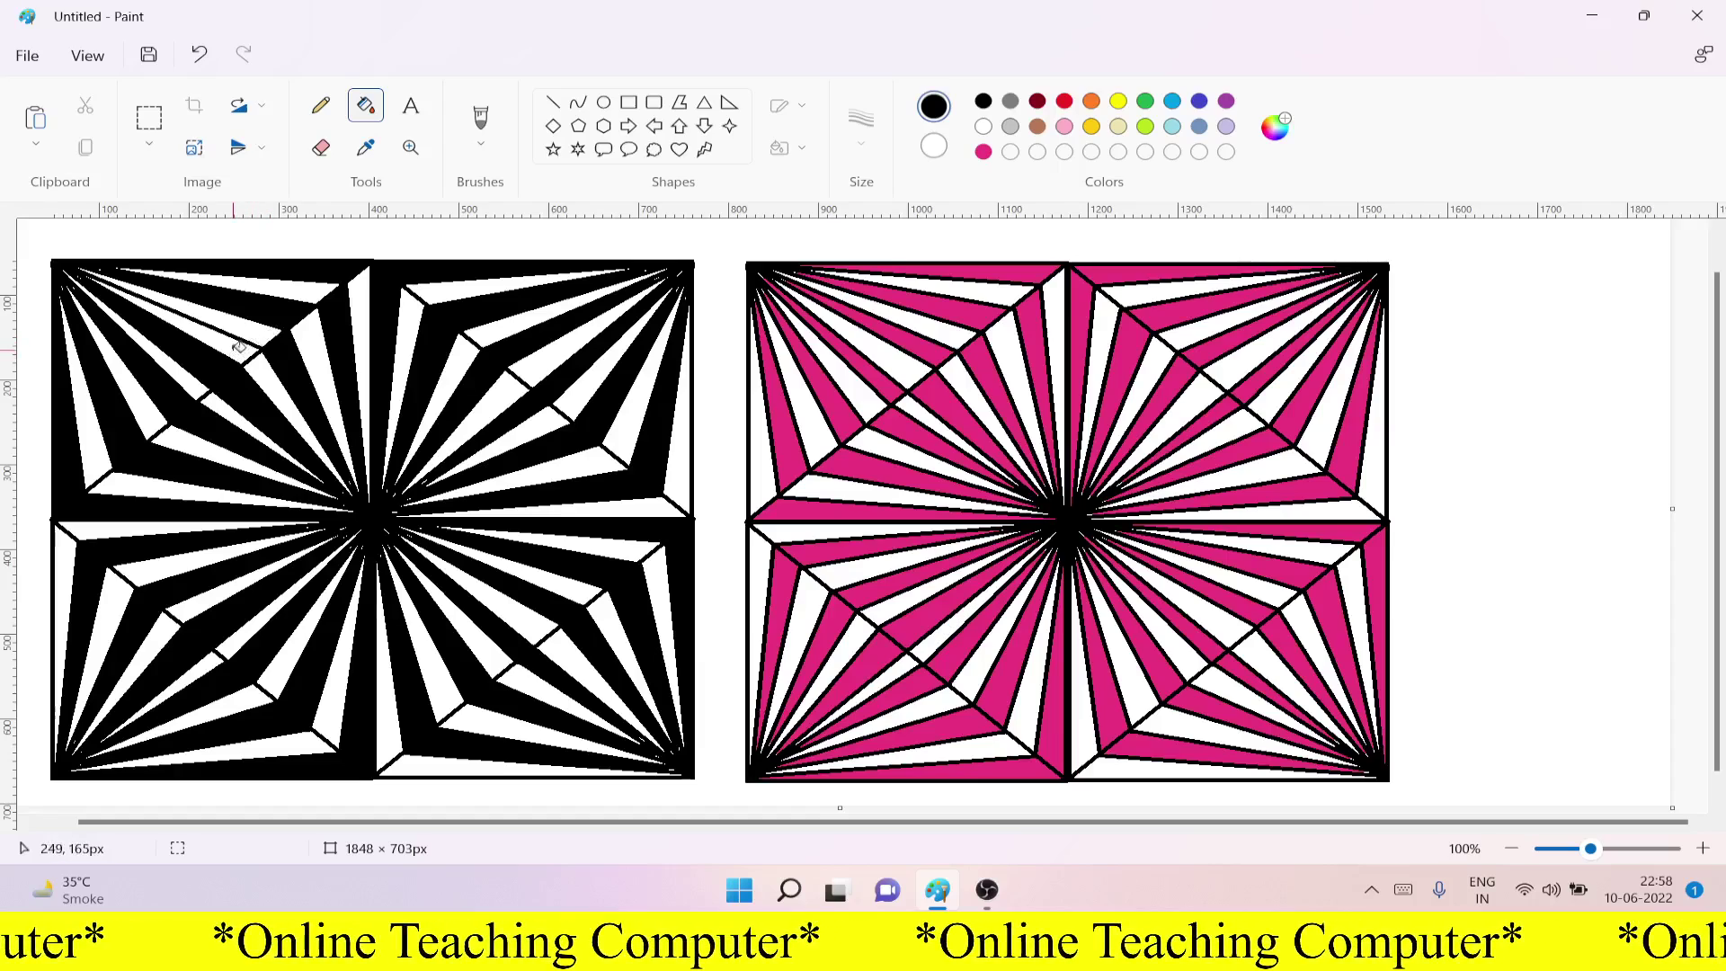
{"action": "left_click", "coordinate": [239, 353]}
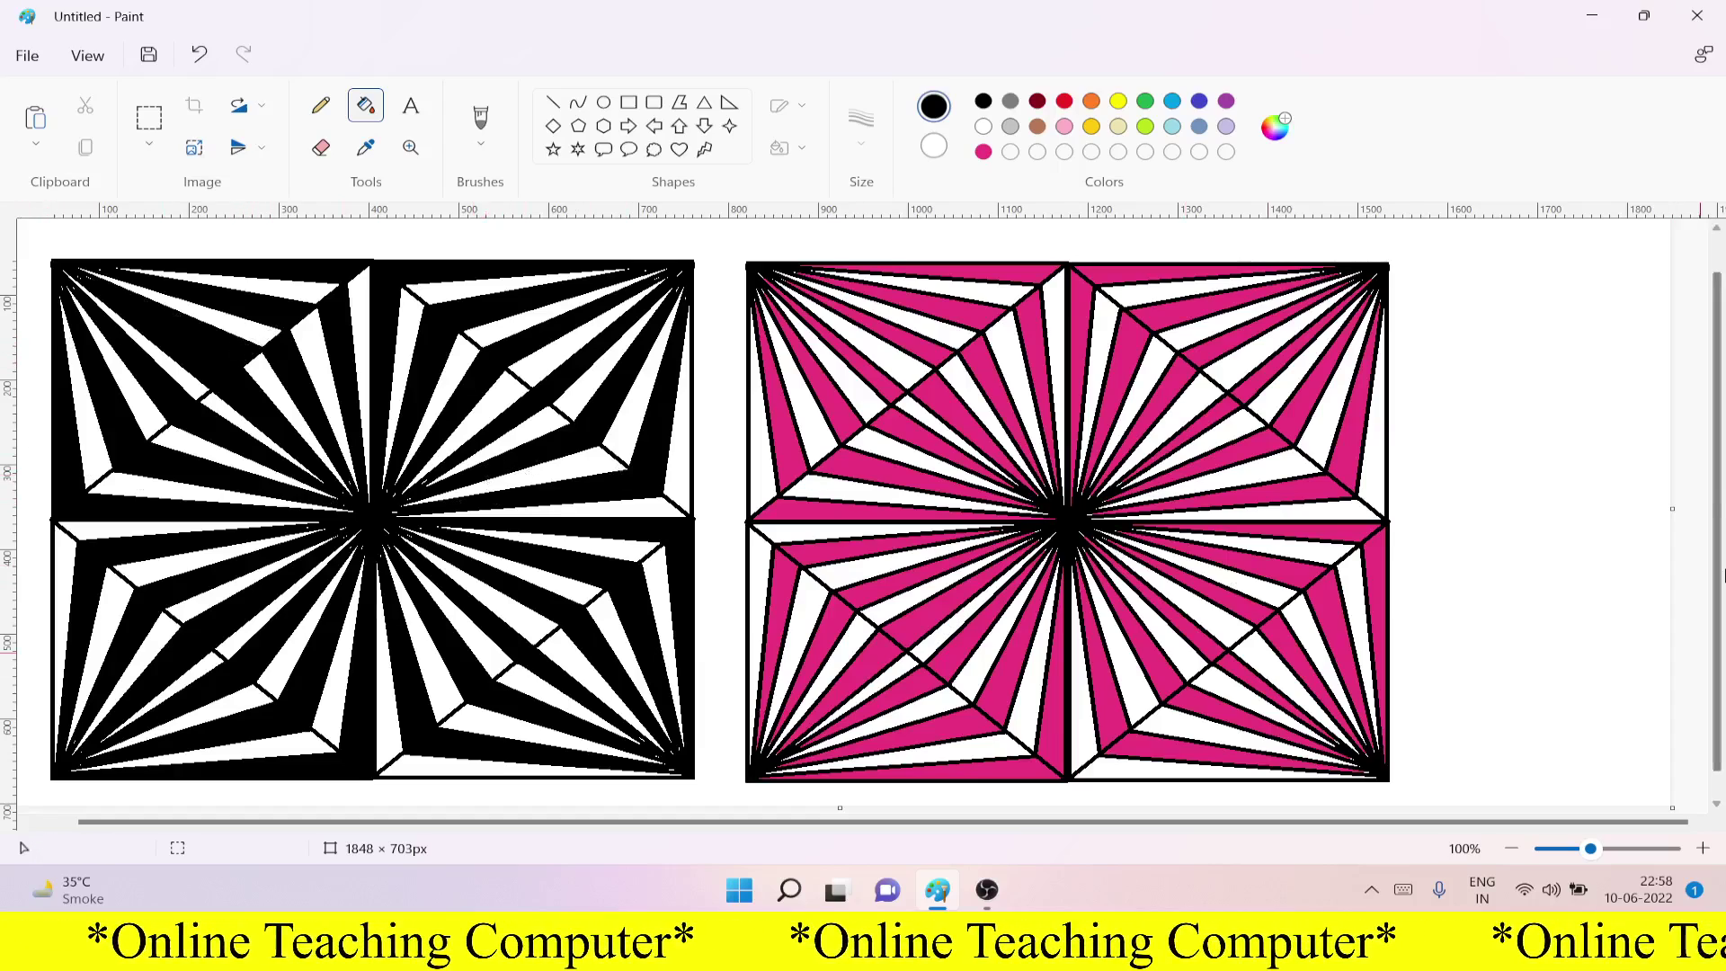